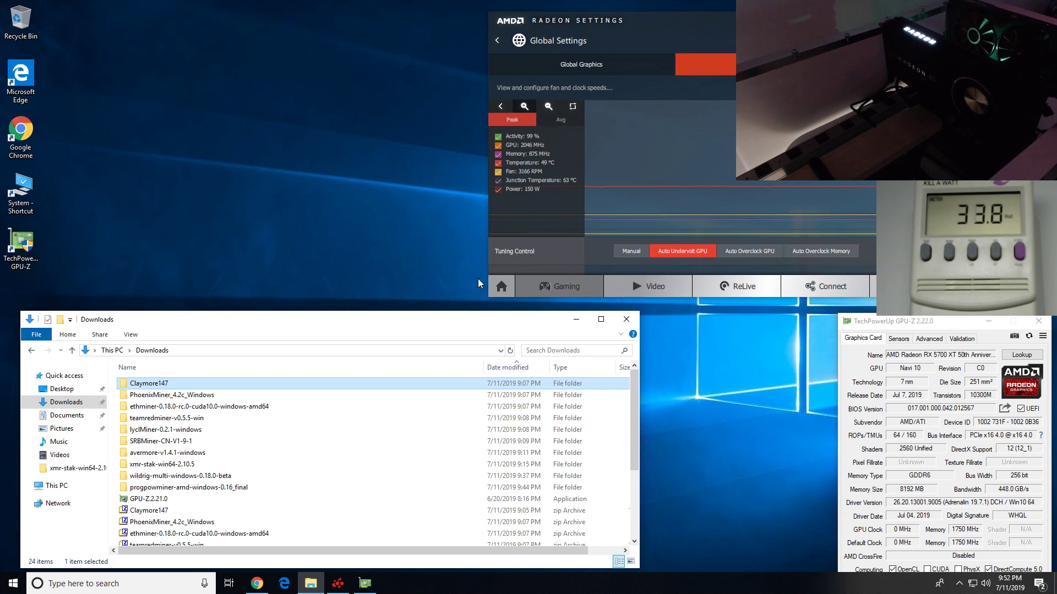
Look through the extracted miner folders in Downloads, from Claymore147 to progpowminer-amd-windows-0.16_final.
{"action": "left_click", "coordinate": [186, 394]}
{"action": "left_click", "coordinate": [172, 407]}
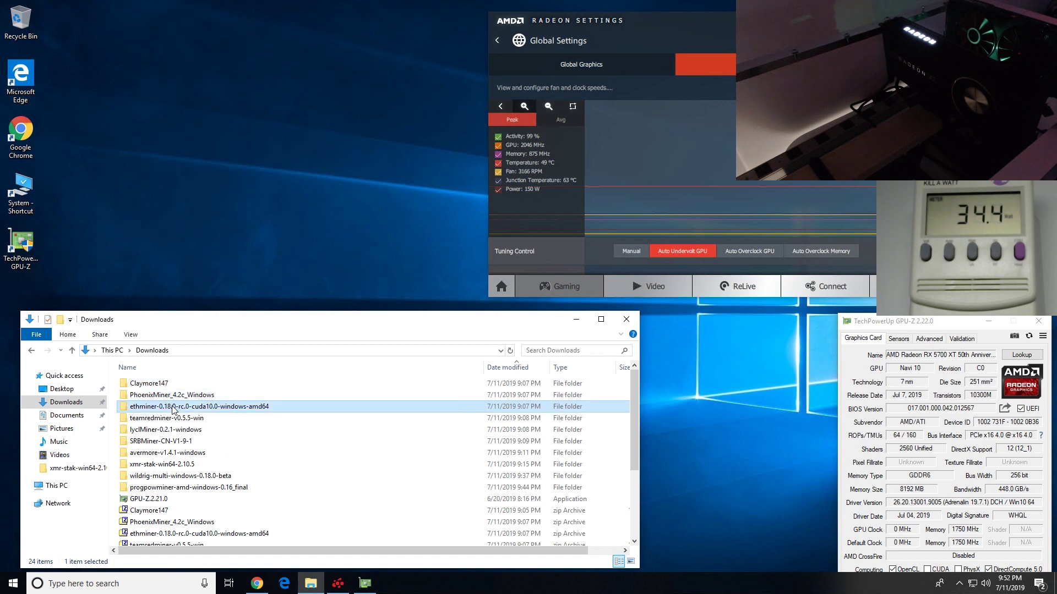
{"action": "left_click", "coordinate": [170, 418]}
{"action": "left_click", "coordinate": [167, 430]}
{"action": "left_click", "coordinate": [167, 453]}
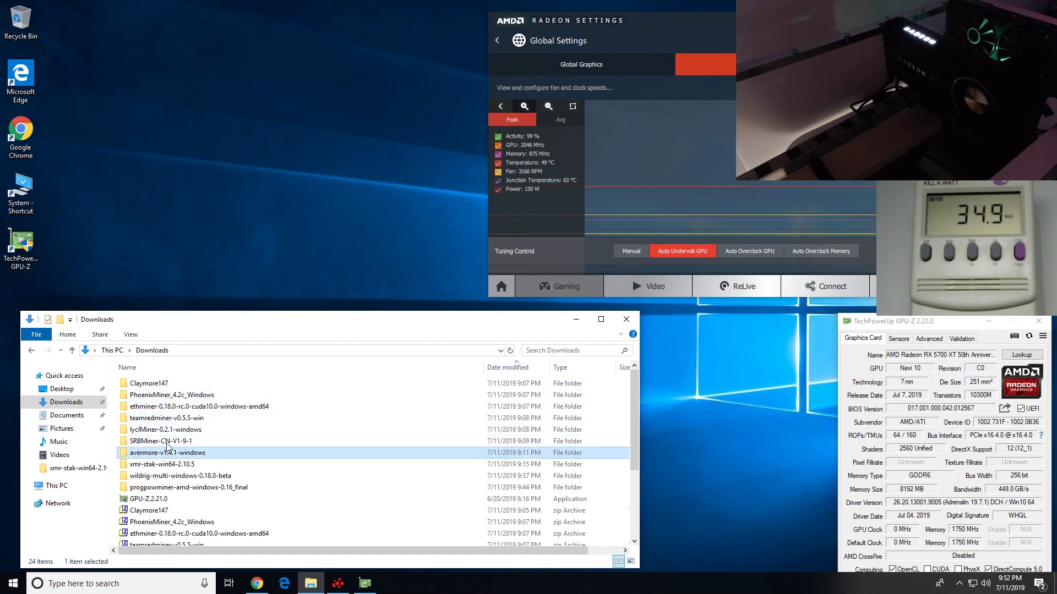
{"action": "left_click", "coordinate": [174, 476]}
{"action": "left_click", "coordinate": [167, 488]}
{"action": "left_click", "coordinate": [166, 476]}
{"action": "left_click", "coordinate": [164, 466]}
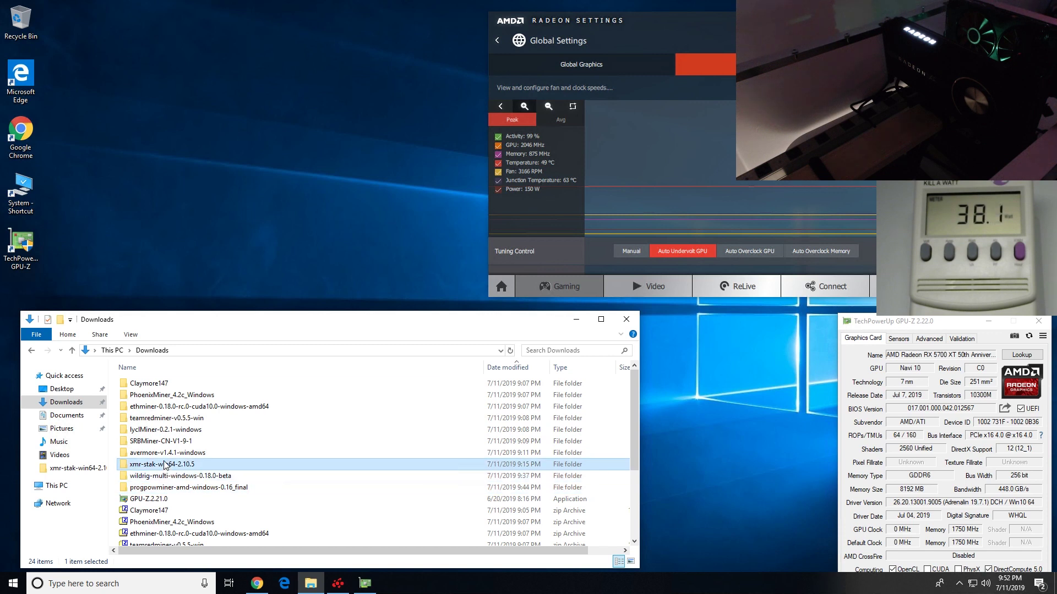
{"action": "left_click", "coordinate": [158, 388]}
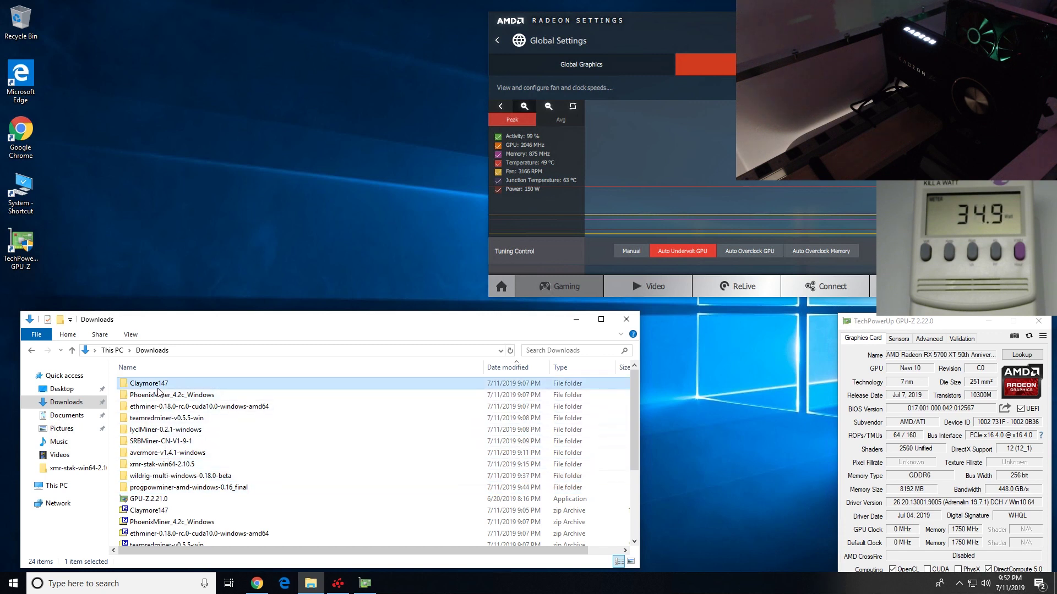
{"action": "left_click", "coordinate": [188, 420]}
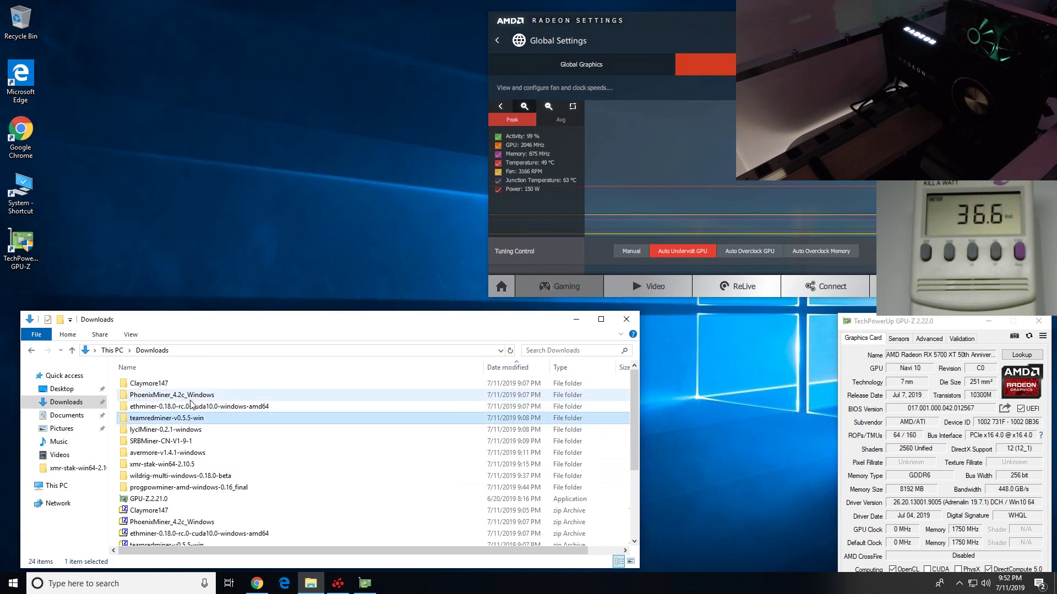
{"action": "left_click", "coordinate": [192, 406]}
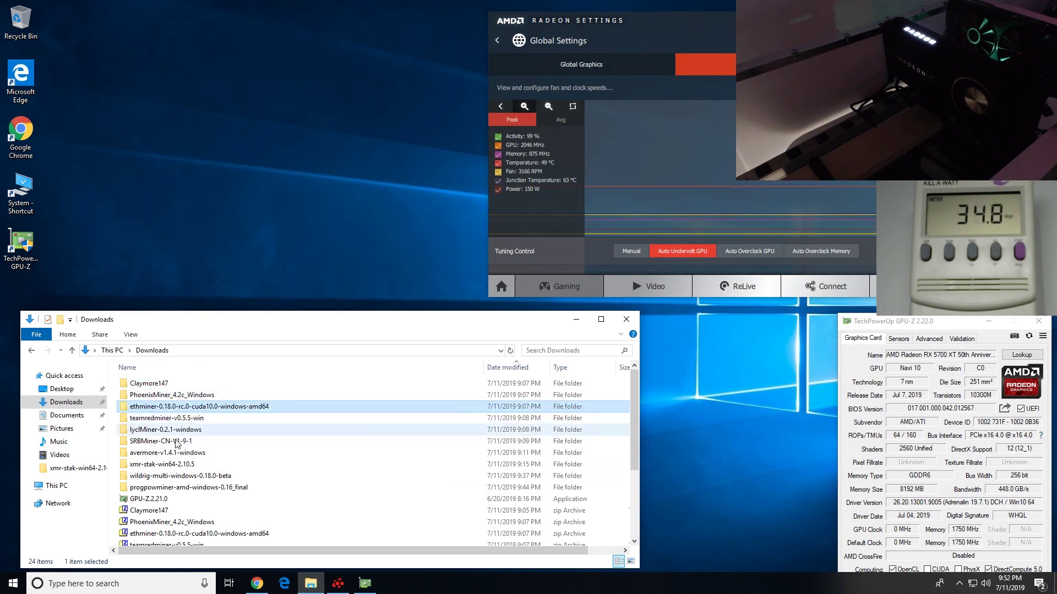
{"action": "left_click", "coordinate": [179, 488]}
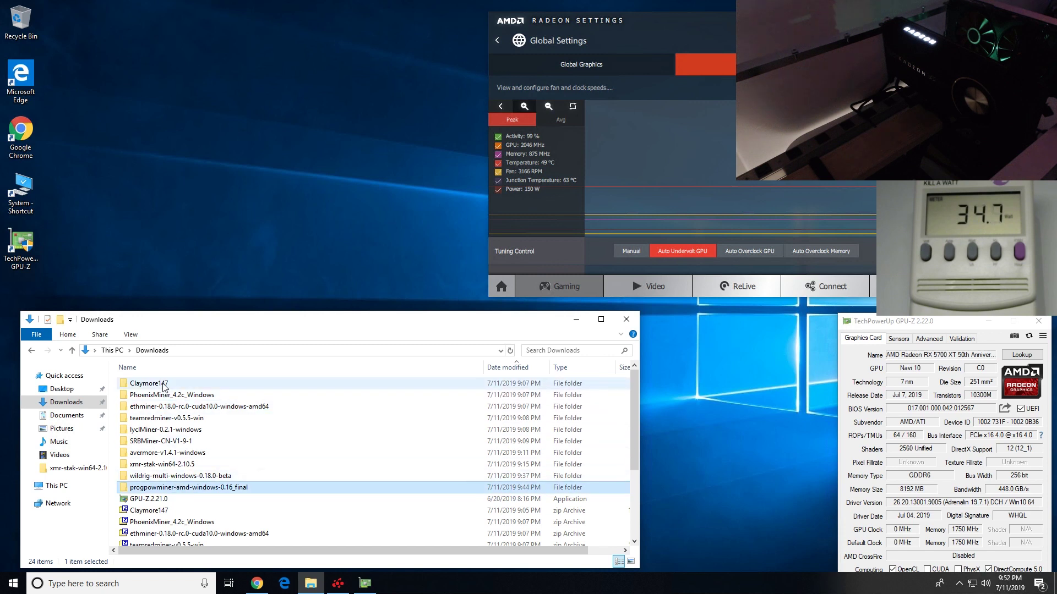
{"action": "left_click", "coordinate": [164, 385]}
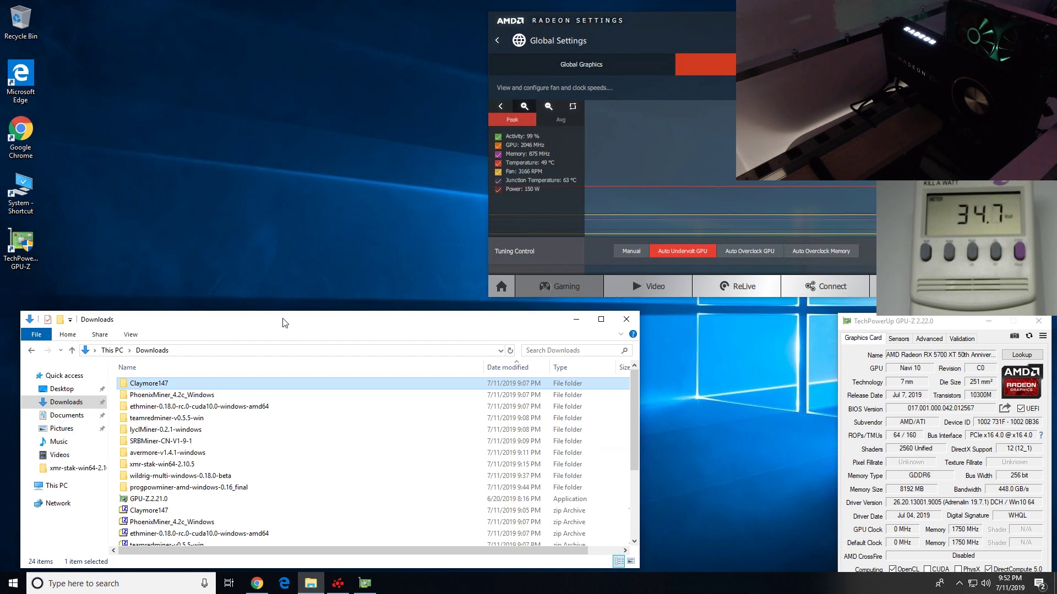
Switch to Chrome and read the Claymore developer's bitcointalk reply about RX 5700 XT mining support, then return to the desktop.
{"action": "mouse_move", "coordinate": [260, 590]}
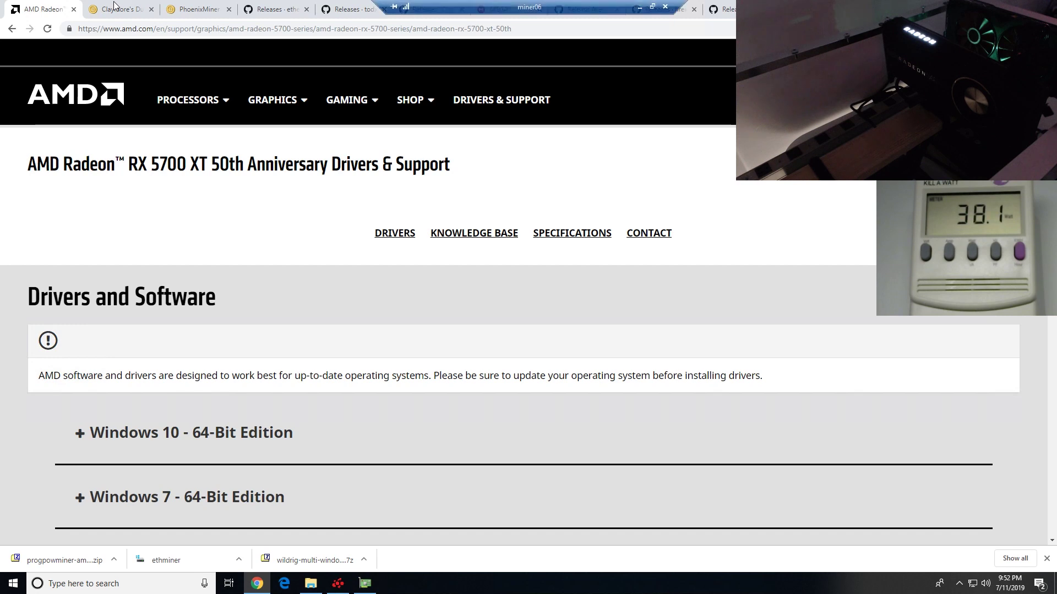
{"action": "left_click", "coordinate": [112, 8]}
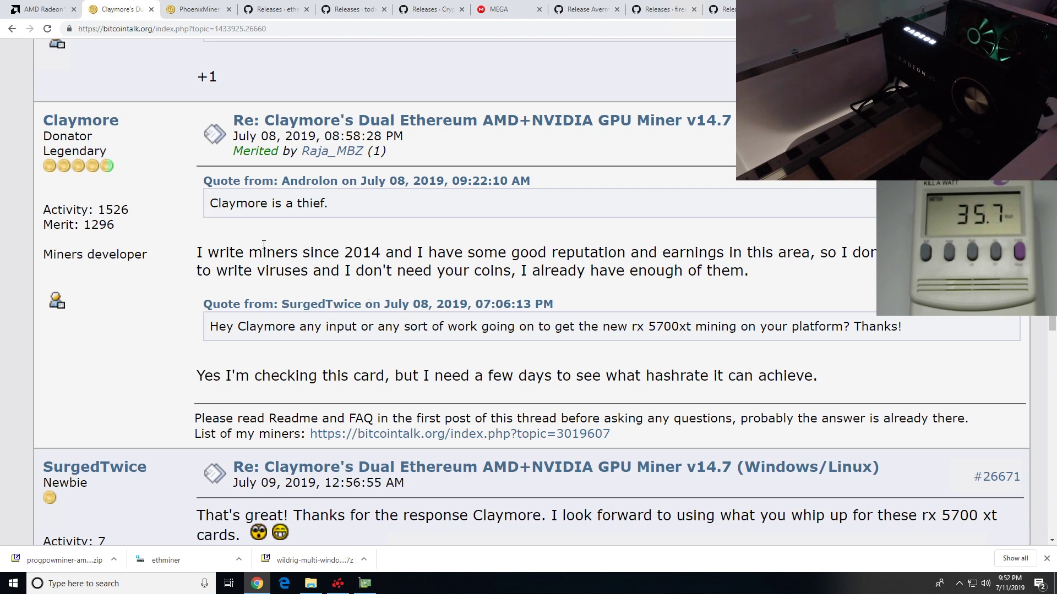
{"action": "left_click_drag", "start_coordinate": [201, 255], "coordinate": [758, 268]}
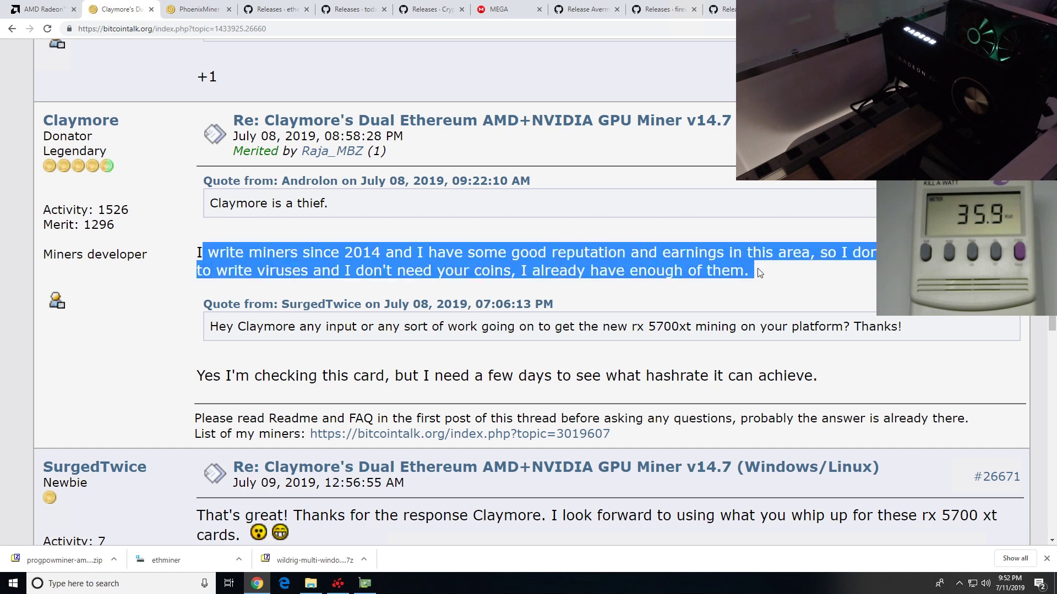
{"action": "left_click", "coordinate": [332, 348]}
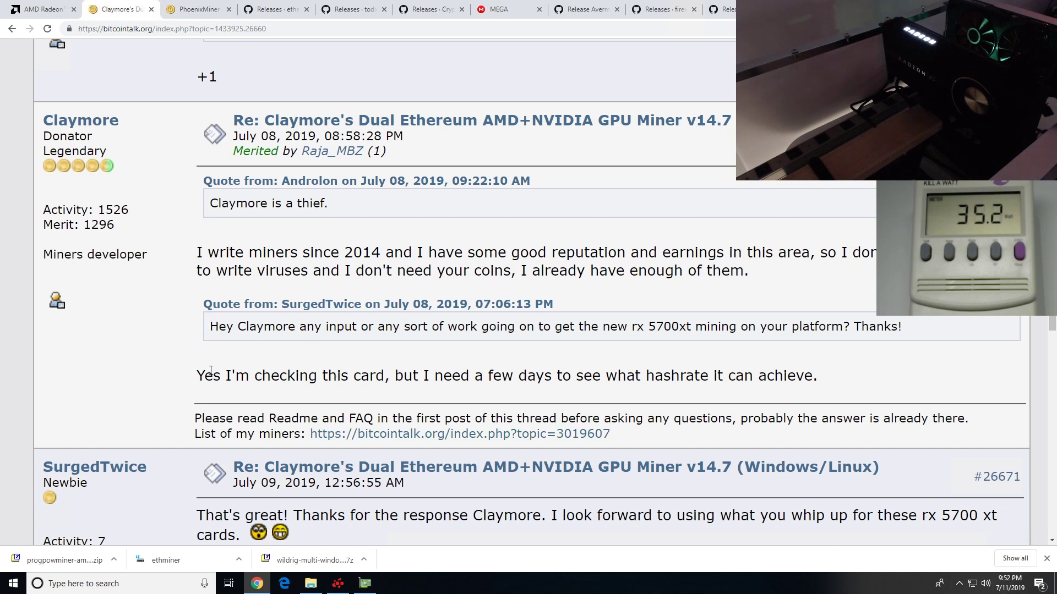
{"action": "left_click_drag", "start_coordinate": [197, 375], "coordinate": [819, 375]}
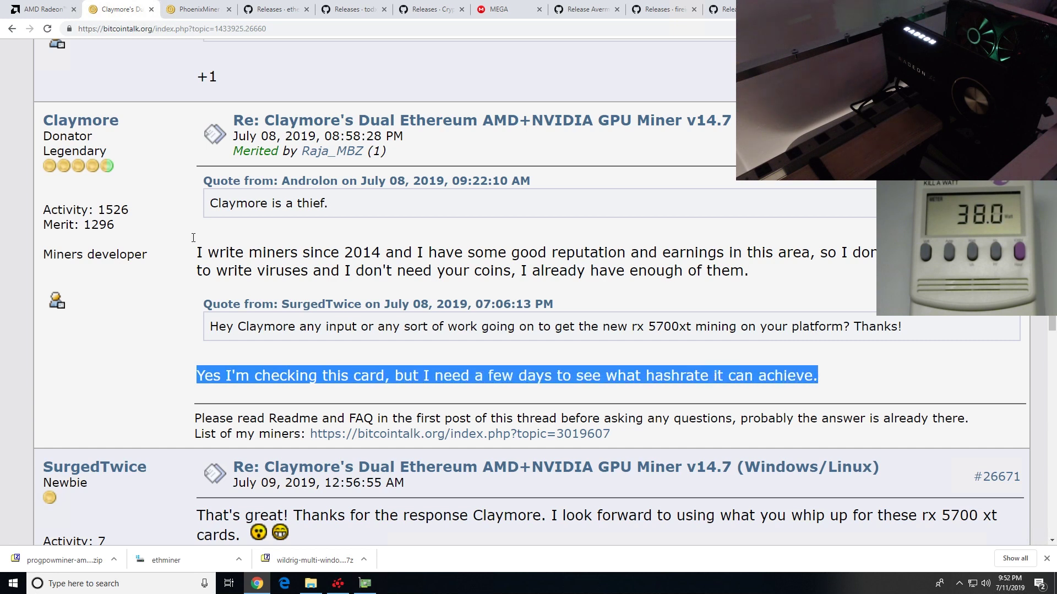
{"action": "left_click_drag", "start_coordinate": [119, 120], "coordinate": [34, 120]}
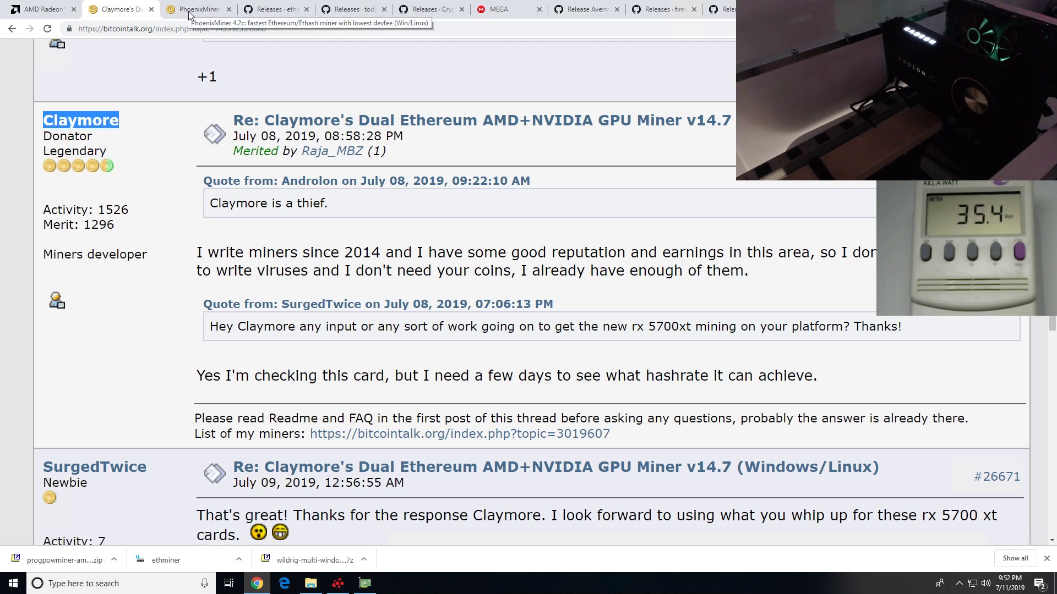
{"action": "left_click", "coordinate": [41, 10]}
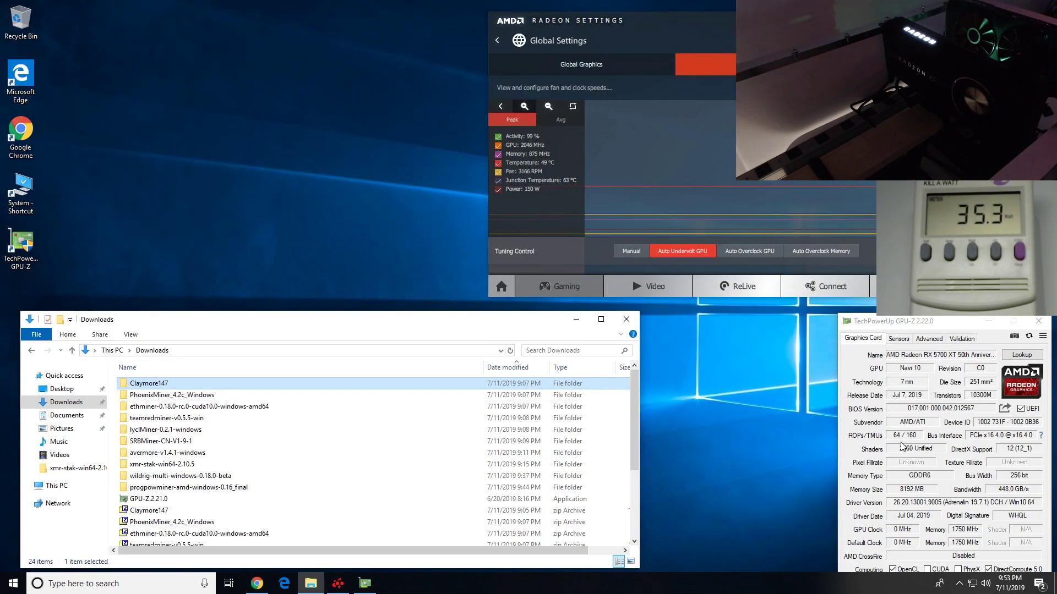
Bring GPU-Z fully into view and examine the graphics card's name, memory type, memory size and bus width.
{"action": "left_click", "coordinate": [865, 324]}
{"action": "mouse_move", "coordinate": [864, 322]}
{"action": "left_mouse_down"}
{"action": "mouse_move", "coordinate": [869, 333]}
{"action": "mouse_move", "coordinate": [854, 328]}
{"action": "left_mouse_up"}
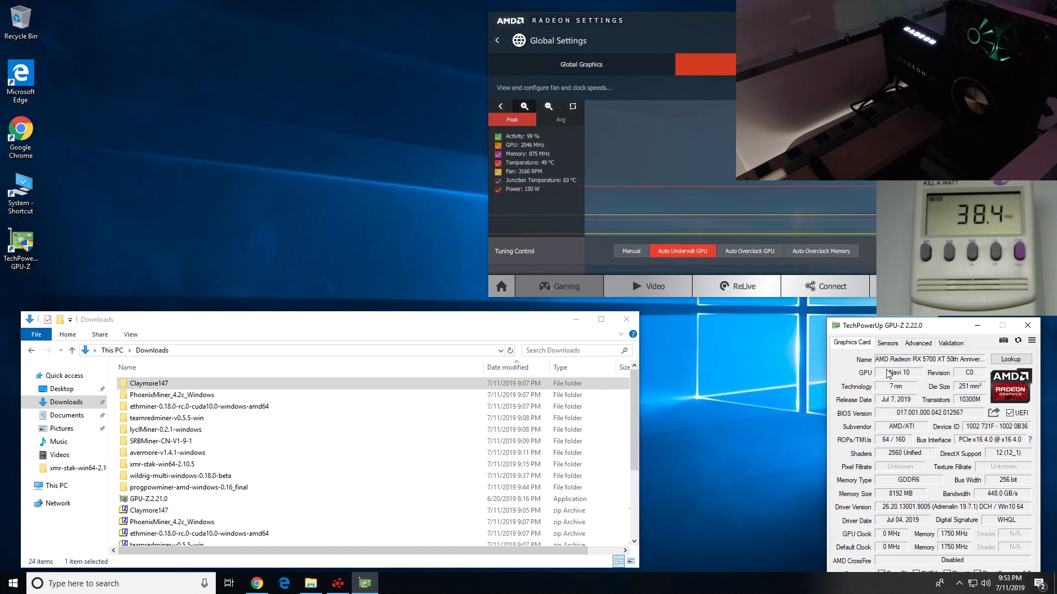
{"action": "mouse_move", "coordinate": [920, 361]}
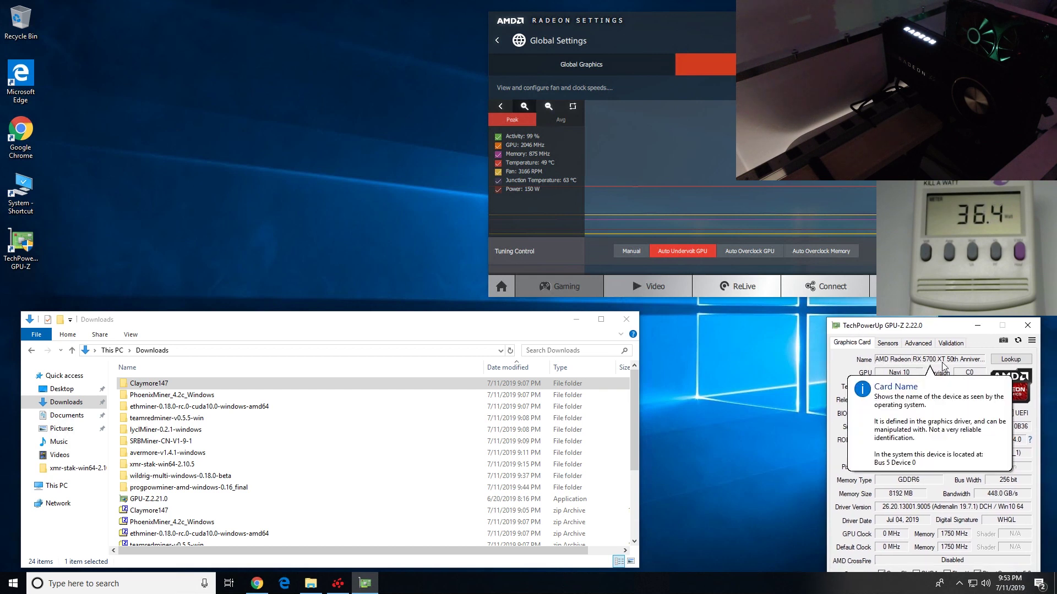
{"action": "mouse_move", "coordinate": [971, 367]}
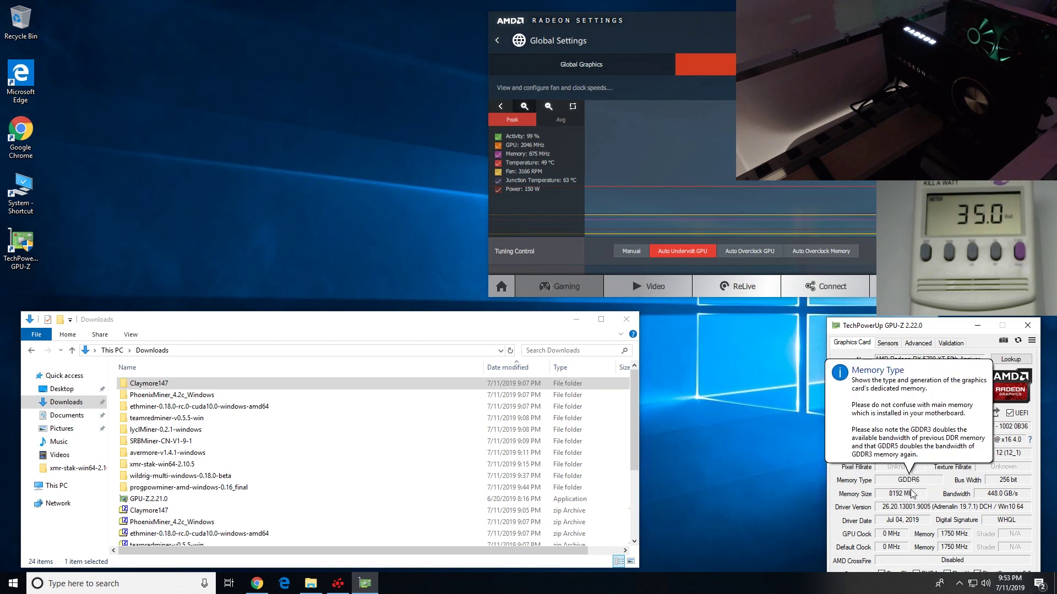
{"action": "mouse_move", "coordinate": [905, 497]}
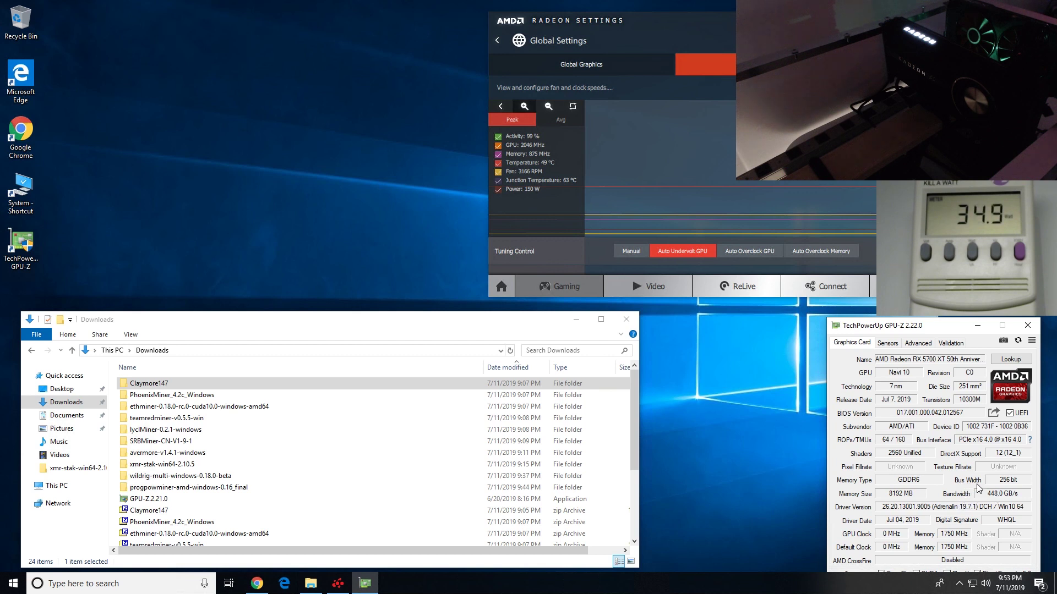
{"action": "mouse_move", "coordinate": [1007, 484]}
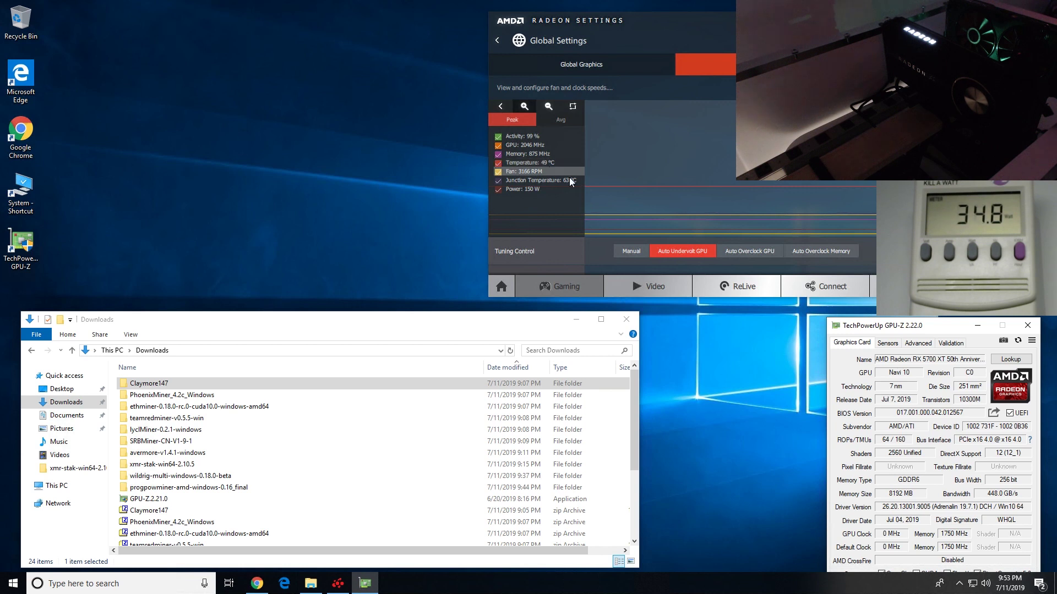
Switch the GPU tuning control in Radeon Settings to Manual.
{"action": "left_click", "coordinate": [629, 193]}
{"action": "scroll", "coordinate": [622, 207], "scroll_direction": "down", "scroll_amount": 3}
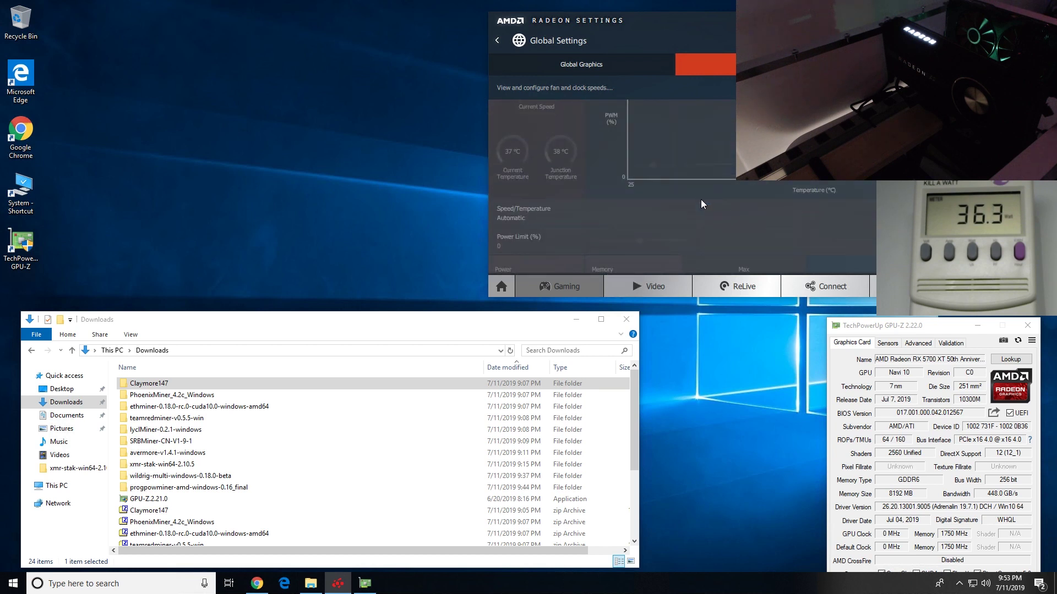
{"action": "scroll", "coordinate": [605, 206], "scroll_direction": "down", "scroll_amount": 3}
{"action": "scroll", "coordinate": [563, 174], "scroll_direction": "up", "scroll_amount": 1}
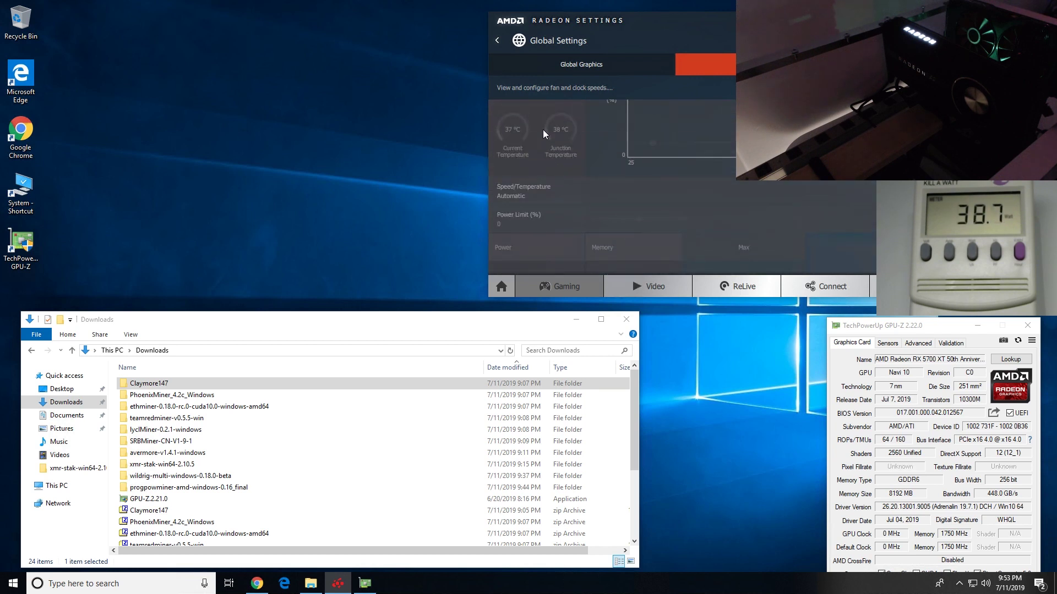
{"action": "left_click", "coordinate": [623, 66]}
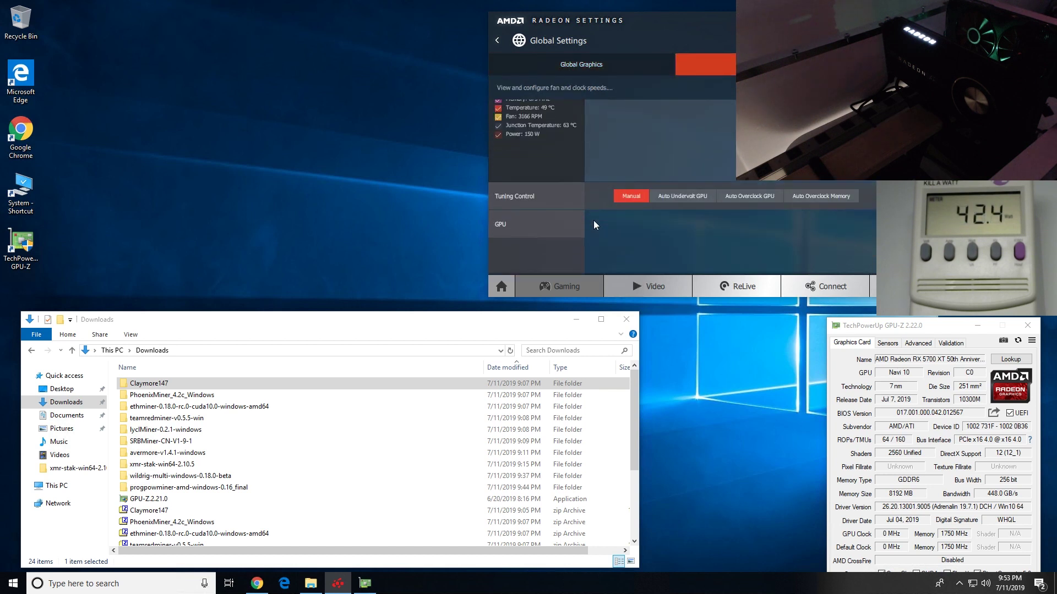
Examine the manual frequency/voltage, fan speed and temperature settings, ending back at the peak performance readings.
{"action": "scroll", "coordinate": [594, 221], "scroll_direction": "down", "scroll_amount": 3}
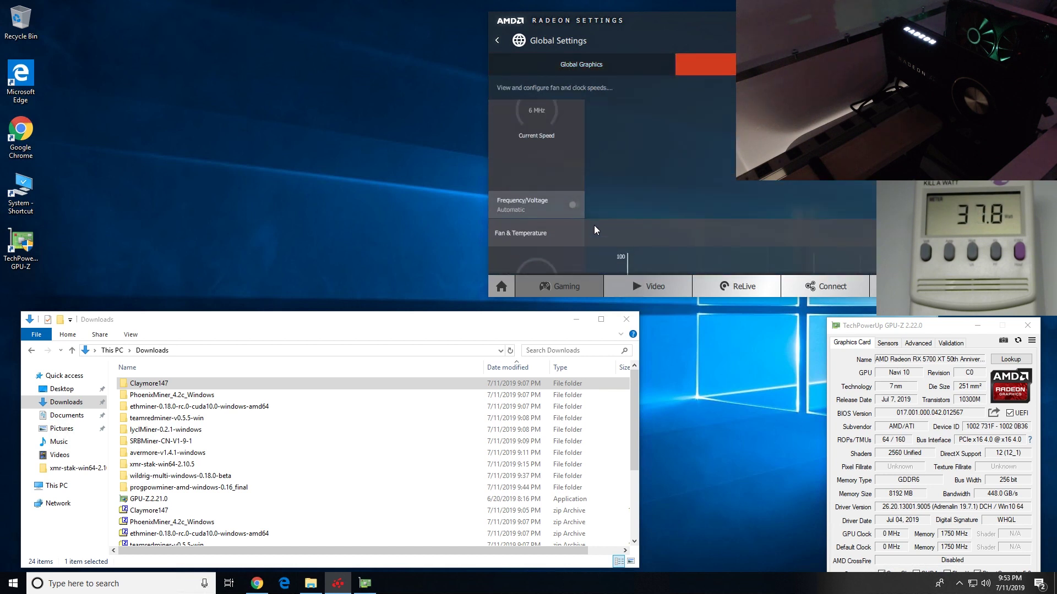
{"action": "scroll", "coordinate": [594, 228], "scroll_direction": "down", "scroll_amount": 3}
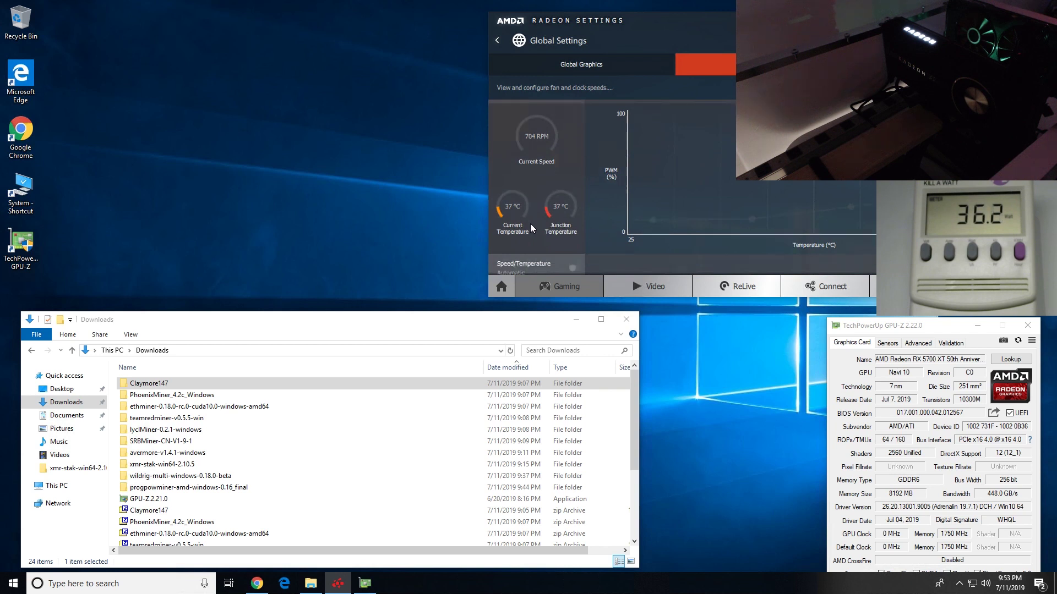
{"action": "scroll", "coordinate": [531, 224], "scroll_direction": "down", "scroll_amount": 1}
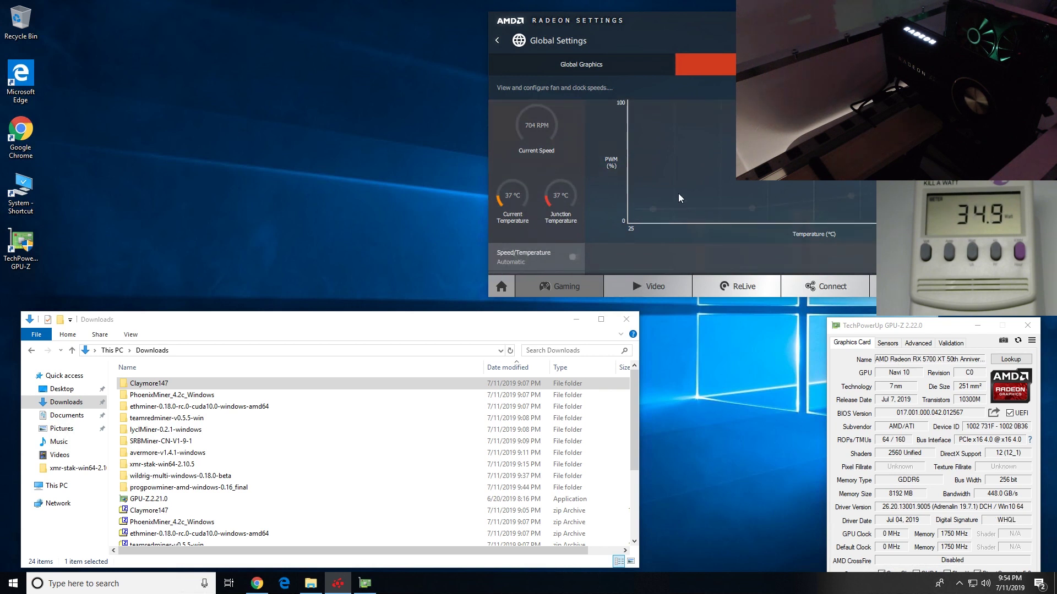
{"action": "scroll", "coordinate": [538, 161], "scroll_direction": "up", "scroll_amount": 1}
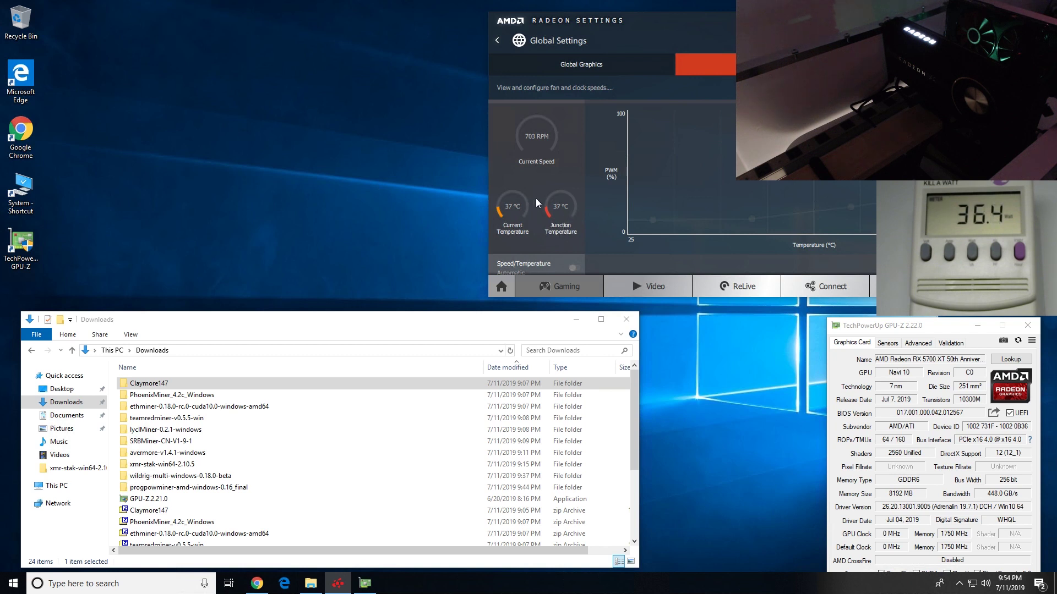
{"action": "left_click", "coordinate": [249, 322]}
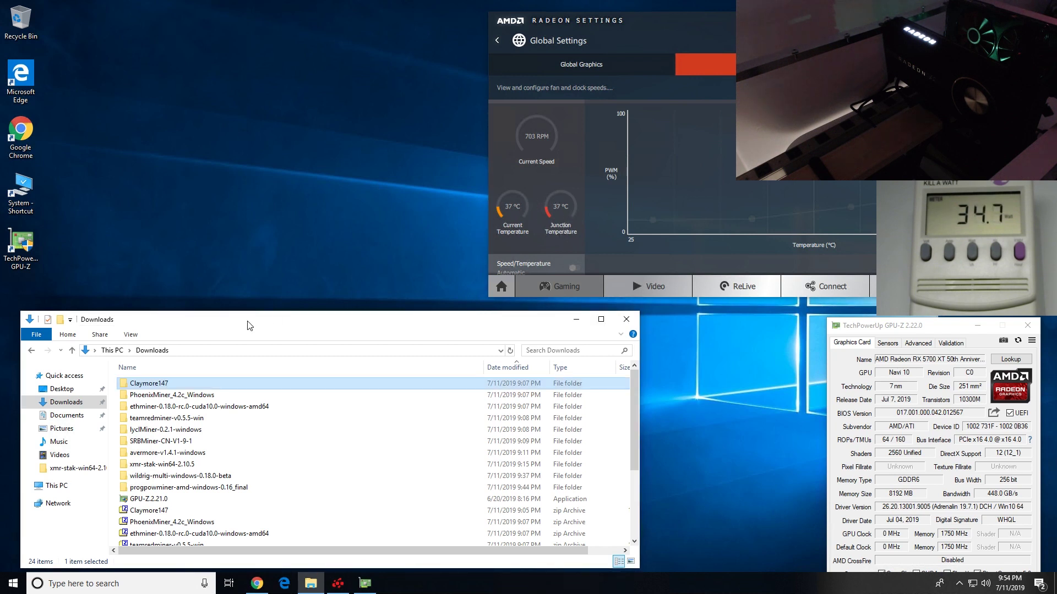
{"action": "scroll", "coordinate": [628, 263], "scroll_direction": "up", "scroll_amount": 1}
{"action": "scroll", "coordinate": [623, 245], "scroll_direction": "up", "scroll_amount": 2}
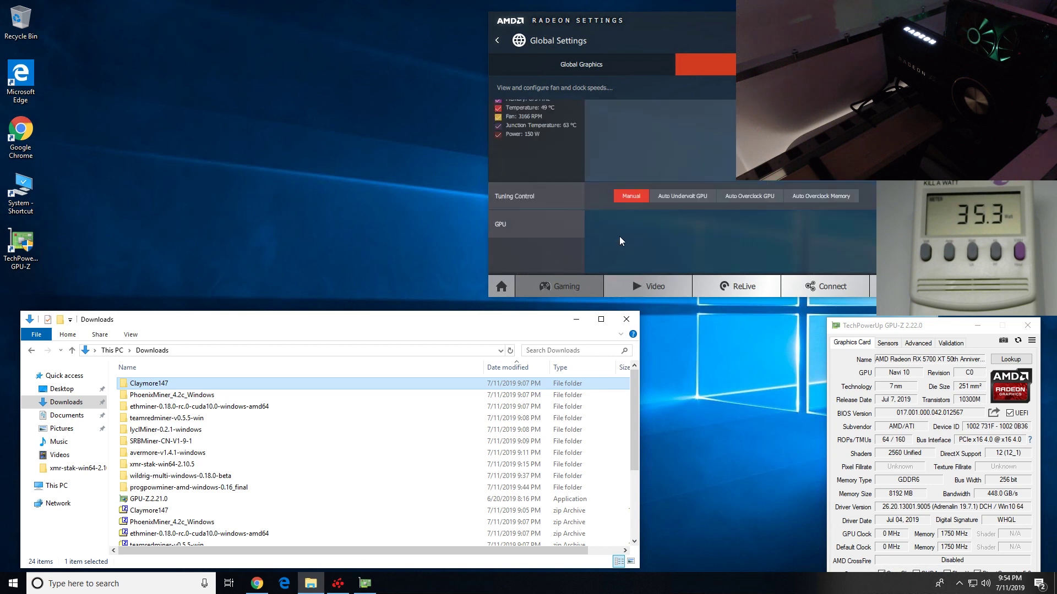
Run the start batch file in the Claymore's Dual Ethereum AMD+NVIDIA GPU Miner v14.7 folder inside Claymore147 and reposition its console window.
{"action": "double_click", "coordinate": [157, 385]}
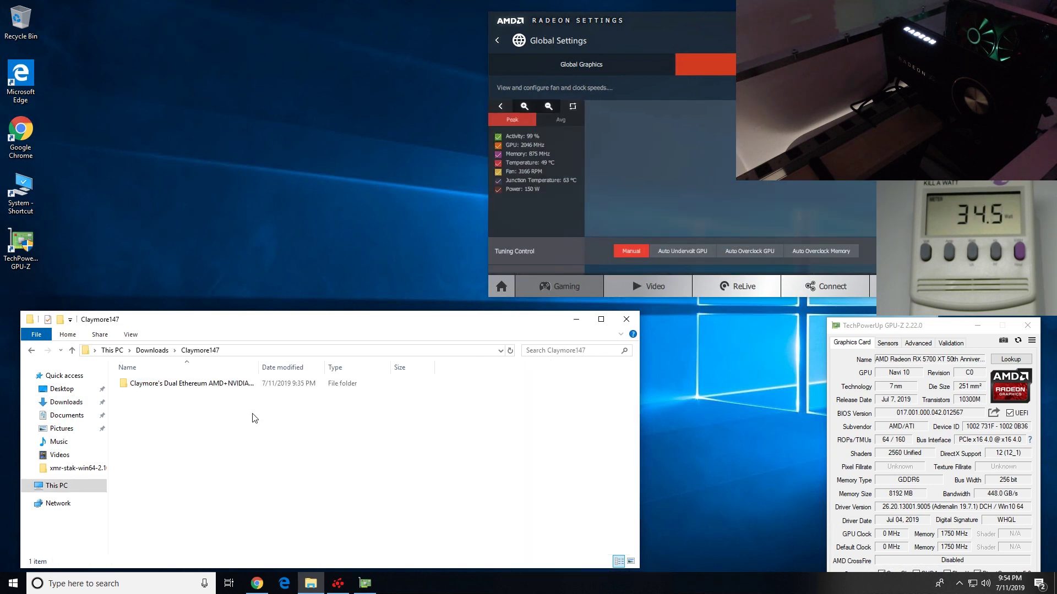
{"action": "double_click", "coordinate": [206, 386]}
{"action": "scroll", "coordinate": [204, 419], "scroll_direction": "down", "scroll_amount": 1}
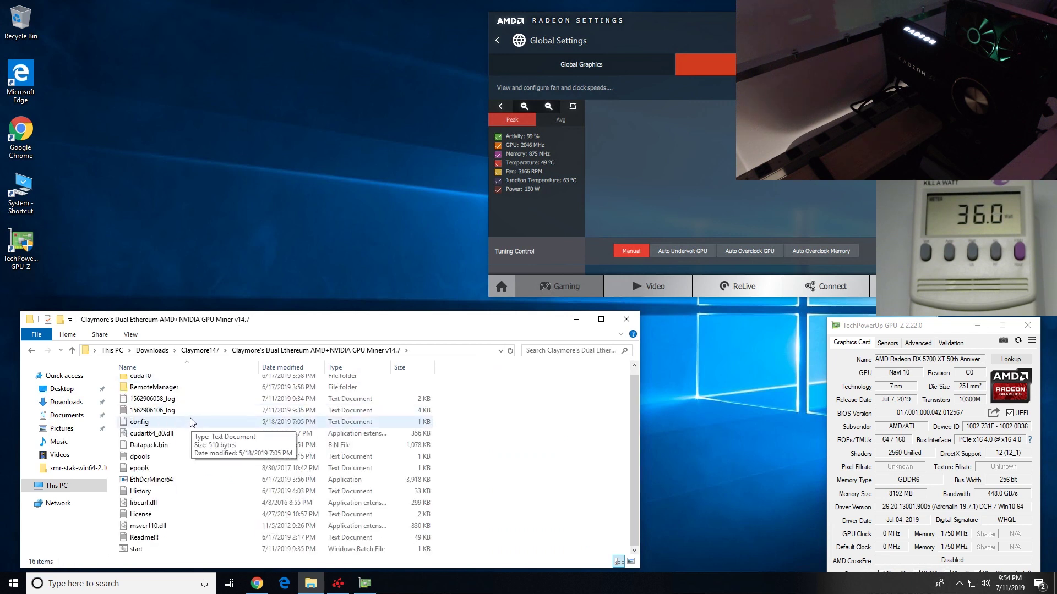
{"action": "double_click", "coordinate": [144, 549]}
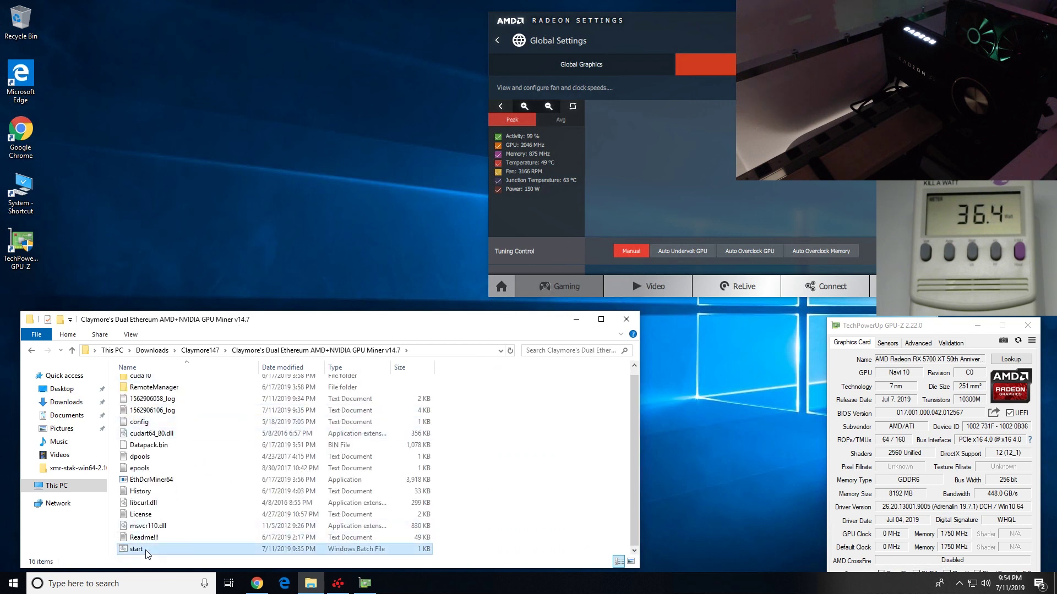
{"action": "mouse_move", "coordinate": [271, 44]}
{"action": "left_mouse_down"}
{"action": "mouse_move", "coordinate": [250, 20]}
{"action": "mouse_move", "coordinate": [252, 42]}
{"action": "left_mouse_up"}
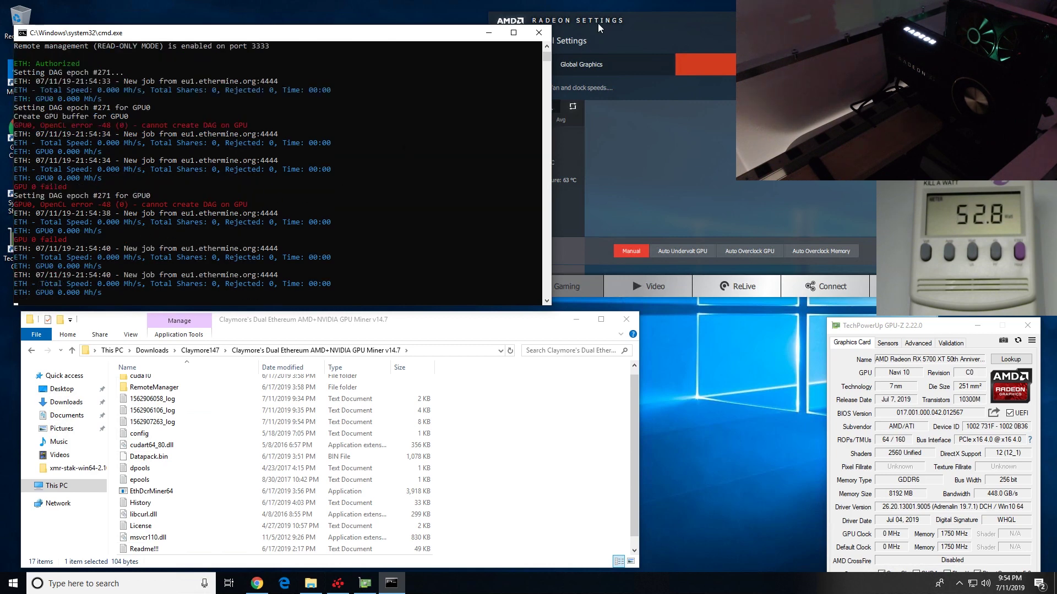
Close the Claymore miner console and go back out of the v14.7 miner folder.
{"action": "left_click", "coordinate": [539, 32]}
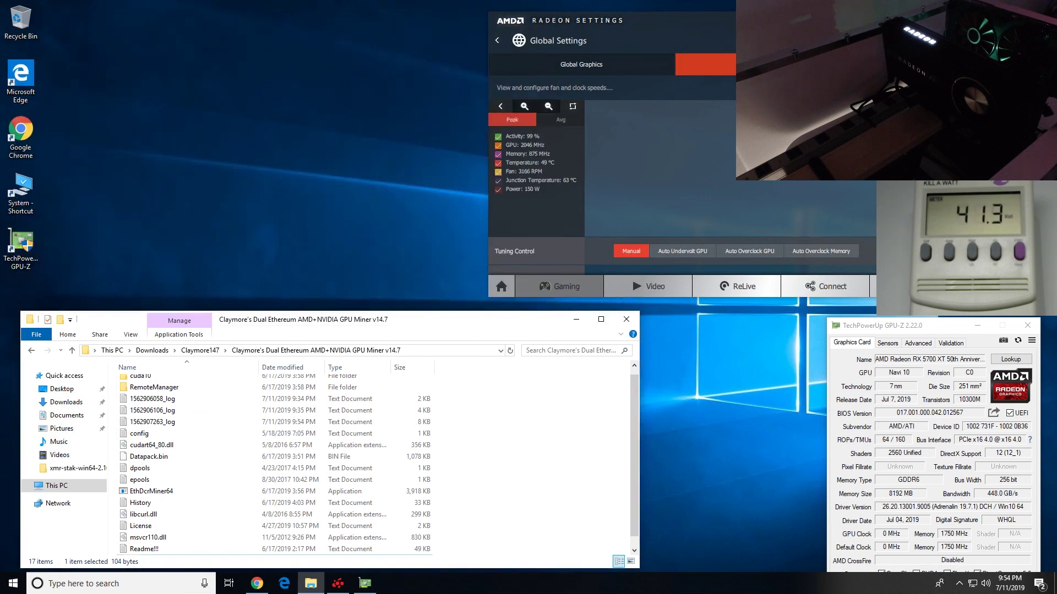
{"action": "left_click", "coordinate": [31, 351]}
{"action": "left_click", "coordinate": [48, 352]}
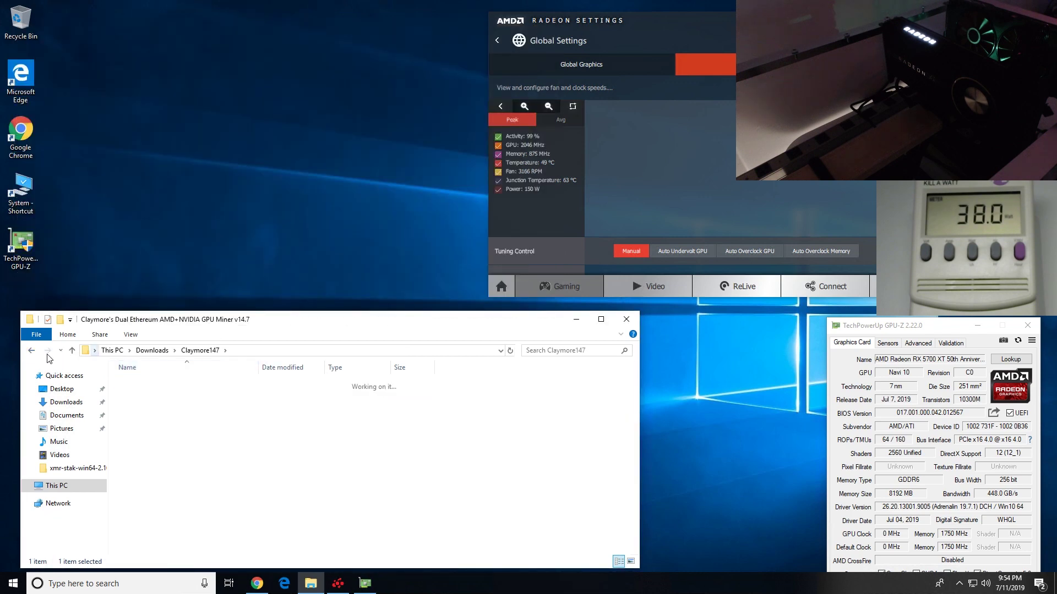
Open the Claymore v14.7 start batch file for editing and go to page 1 of the miner's Bitcoin Forum thread in Chrome.
{"action": "right_click", "coordinate": [138, 553]}
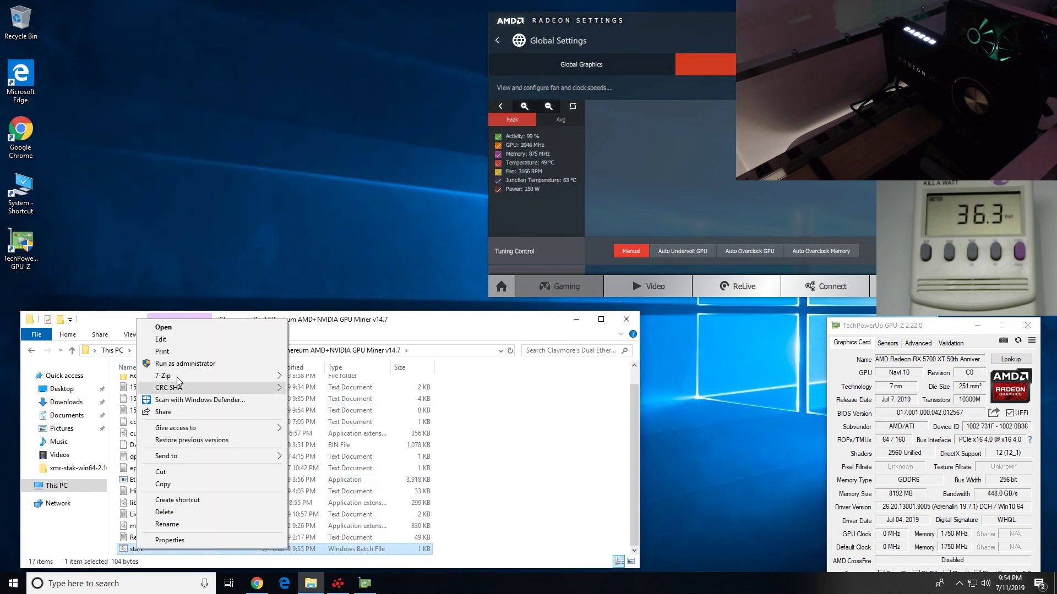
{"action": "left_click", "coordinate": [165, 338]}
{"action": "left_click", "coordinate": [257, 583]}
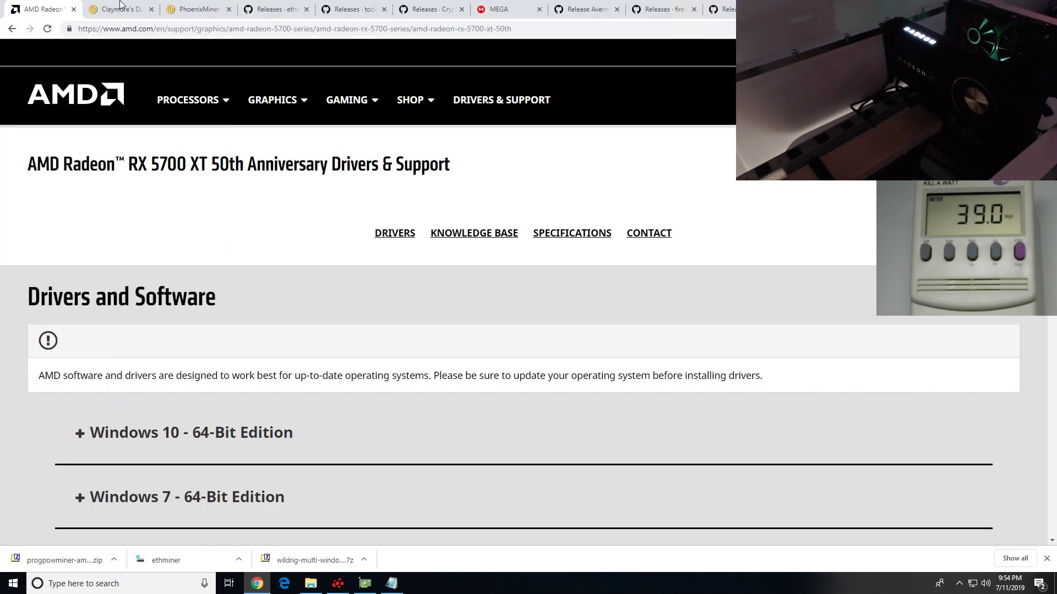
{"action": "left_click", "coordinate": [121, 10]}
{"action": "scroll", "coordinate": [875, 250], "scroll_direction": "up", "scroll_amount": 6}
{"action": "scroll", "coordinate": [876, 251], "scroll_direction": "up", "scroll_amount": 15}
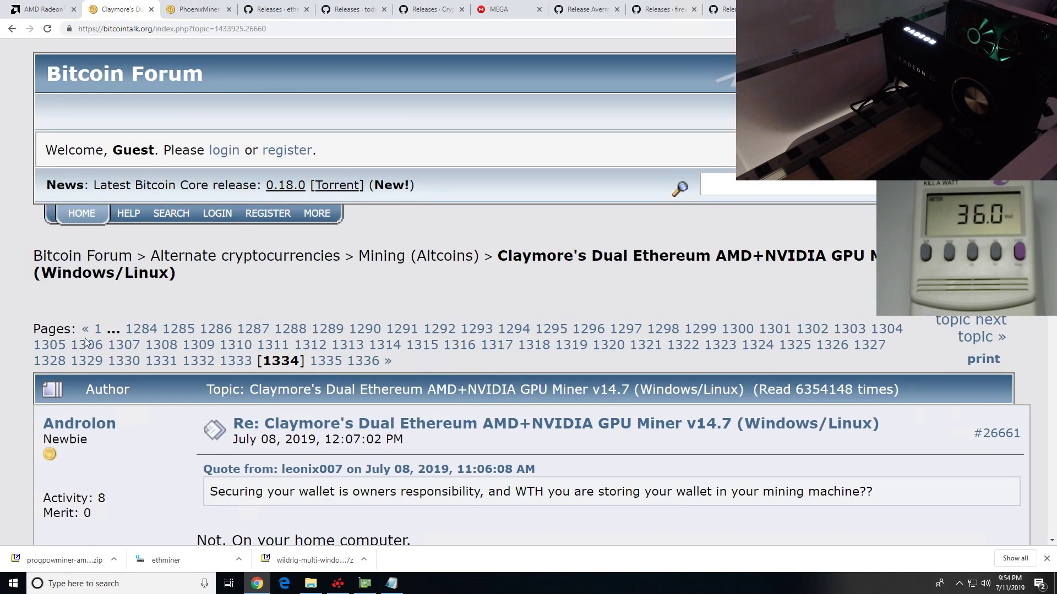
{"action": "left_click", "coordinate": [98, 329]}
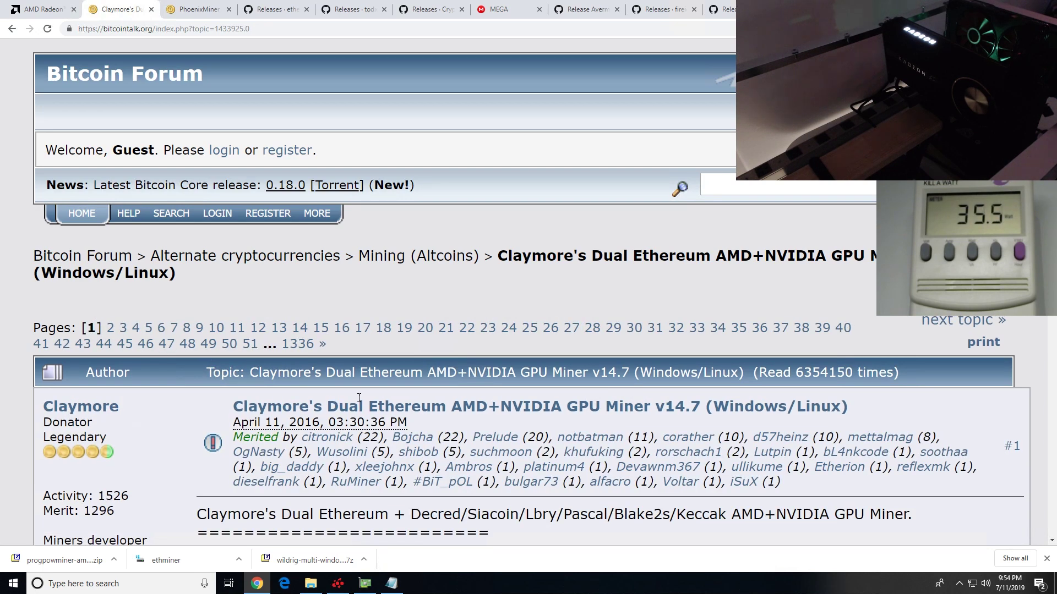
Search the thread's first page for "kernel" and read the -oldkernels (AMD cards only) option.
{"action": "scroll", "coordinate": [359, 396], "scroll_direction": "down", "scroll_amount": 10}
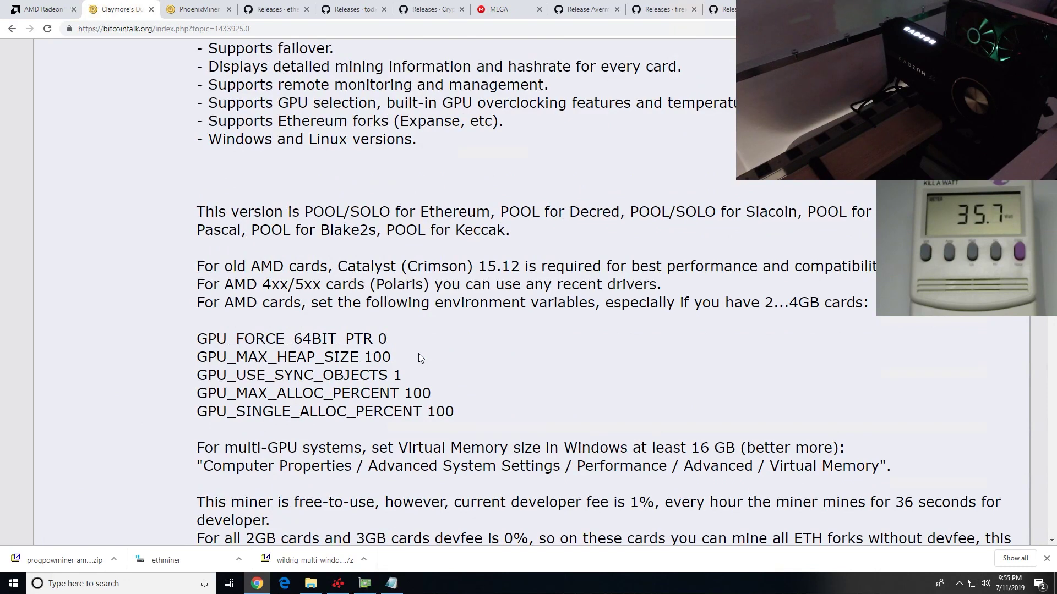
{"action": "scroll", "coordinate": [419, 358], "scroll_direction": "up", "scroll_amount": 7}
{"action": "type", "text": "kernel"}
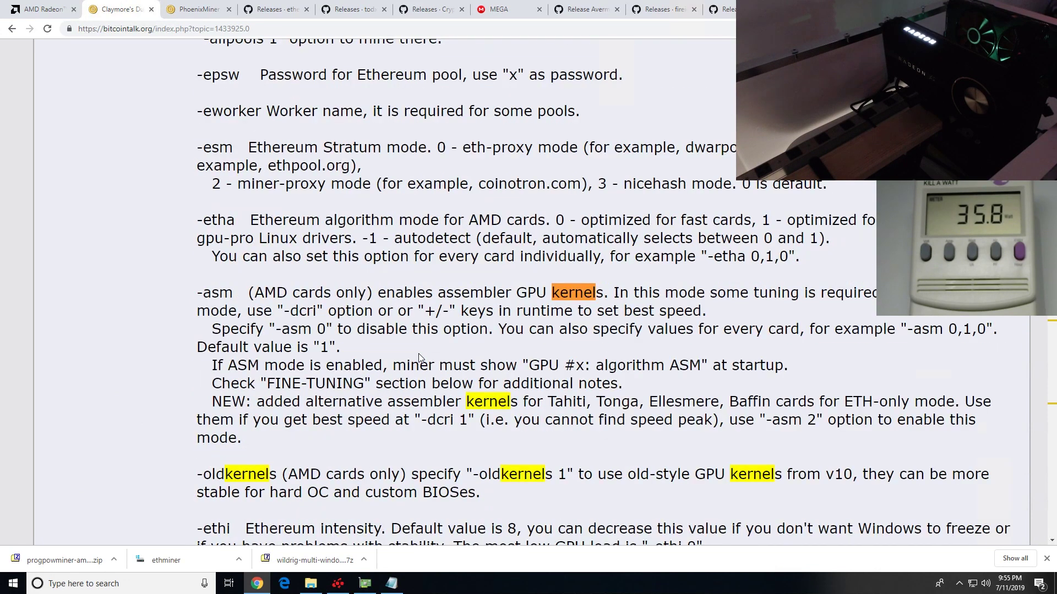
{"action": "scroll", "coordinate": [469, 373], "scroll_direction": "down", "scroll_amount": 2}
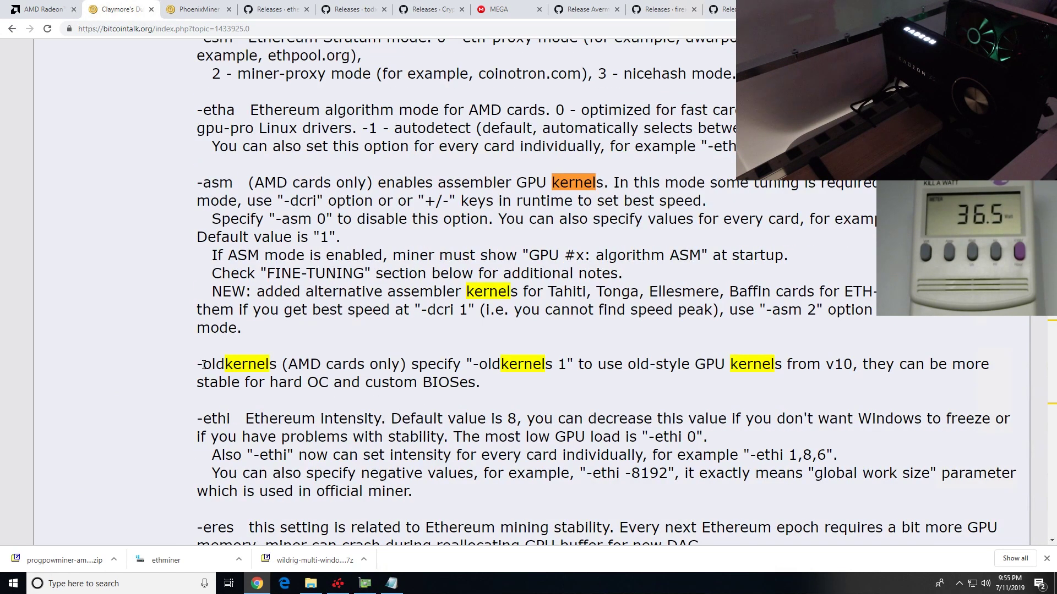
{"action": "left_click_drag", "start_coordinate": [195, 368], "coordinate": [406, 366]}
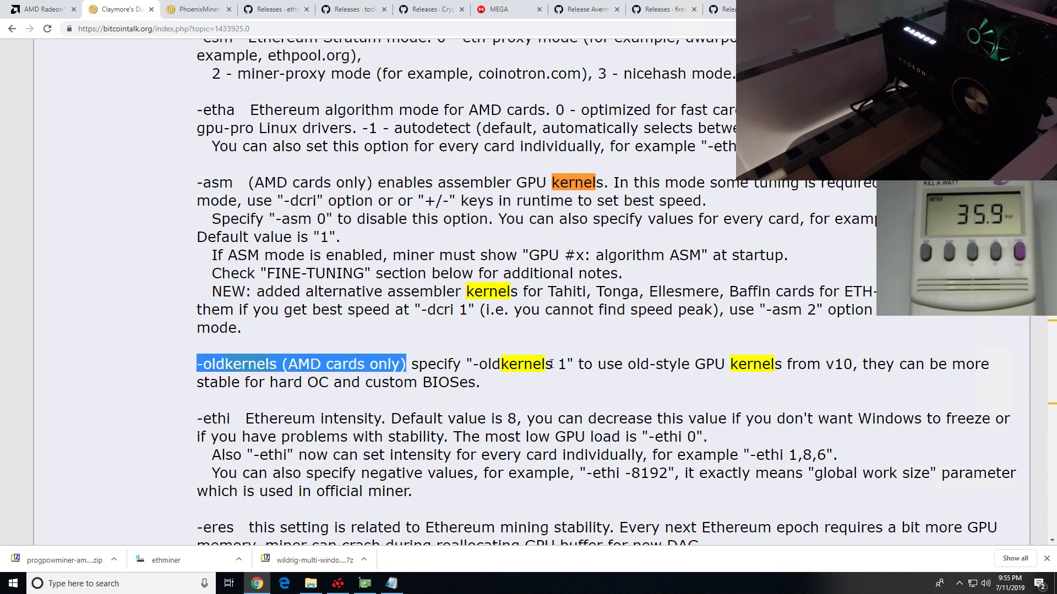
{"action": "left_click", "coordinate": [406, 366]}
Append -oldkernal 1 to the EthDcrMiner64.exe command in the start batch file, save it and close the editor.
{"action": "left_click", "coordinate": [391, 583]}
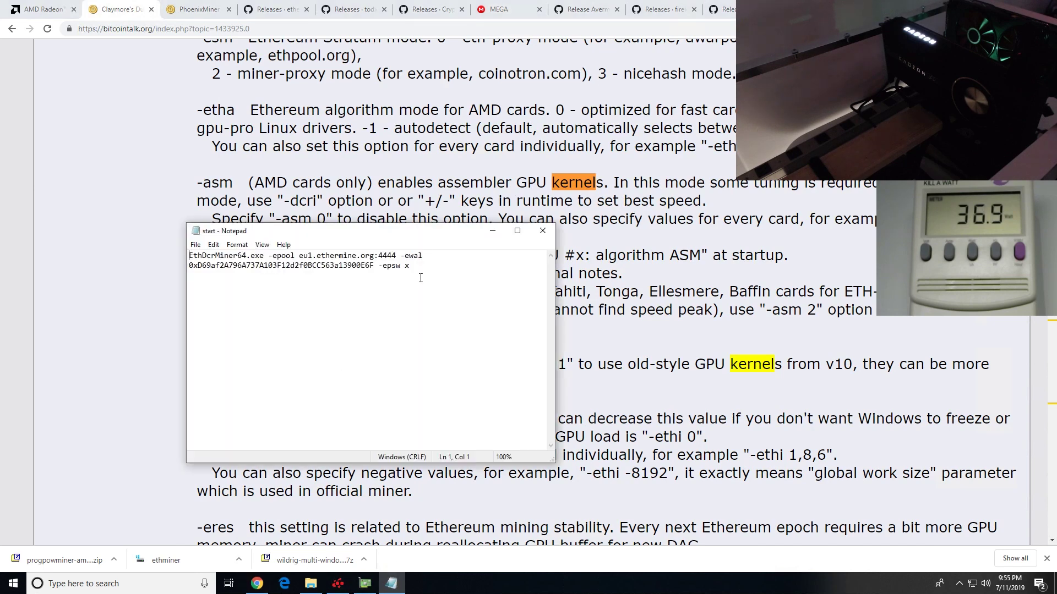
{"action": "type", "text": "ldkern"}
{"action": "left_click", "coordinate": [195, 244]}
{"action": "left_click", "coordinate": [212, 281]}
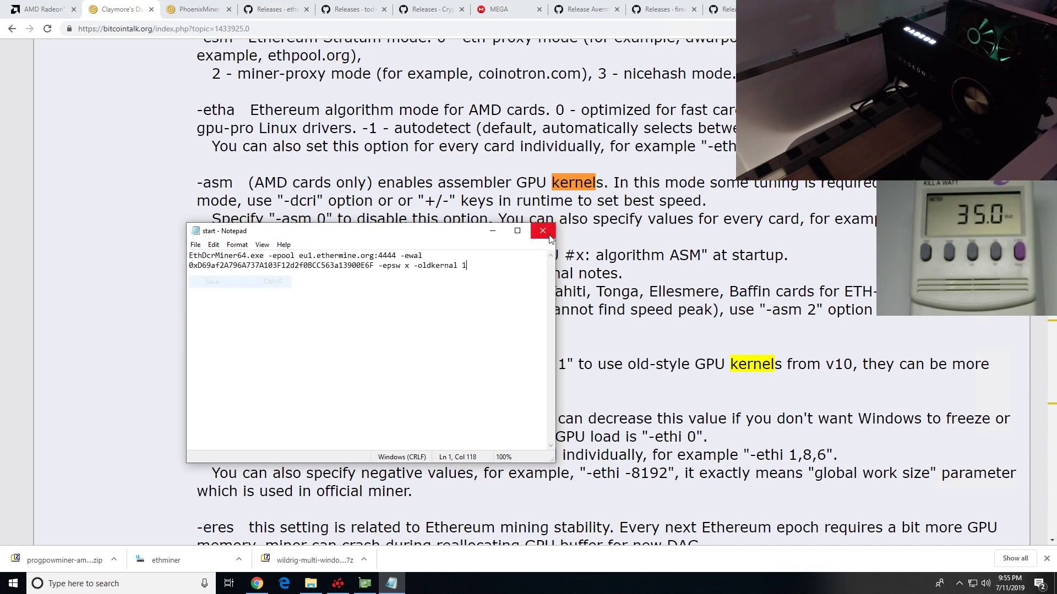
{"action": "left_click", "coordinate": [543, 231]}
Run the edited Claymore start batch file, reposition its console window and close it after checking the output.
{"action": "left_click", "coordinate": [311, 584]}
{"action": "double_click", "coordinate": [138, 550]}
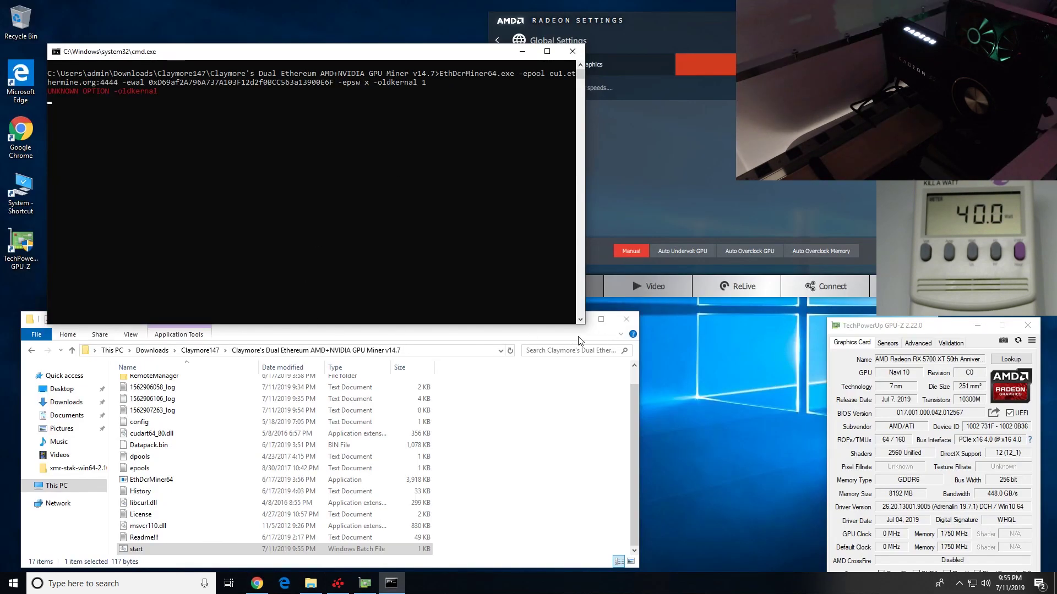
{"action": "left_click", "coordinate": [573, 341]}
{"action": "left_click", "coordinate": [72, 351]}
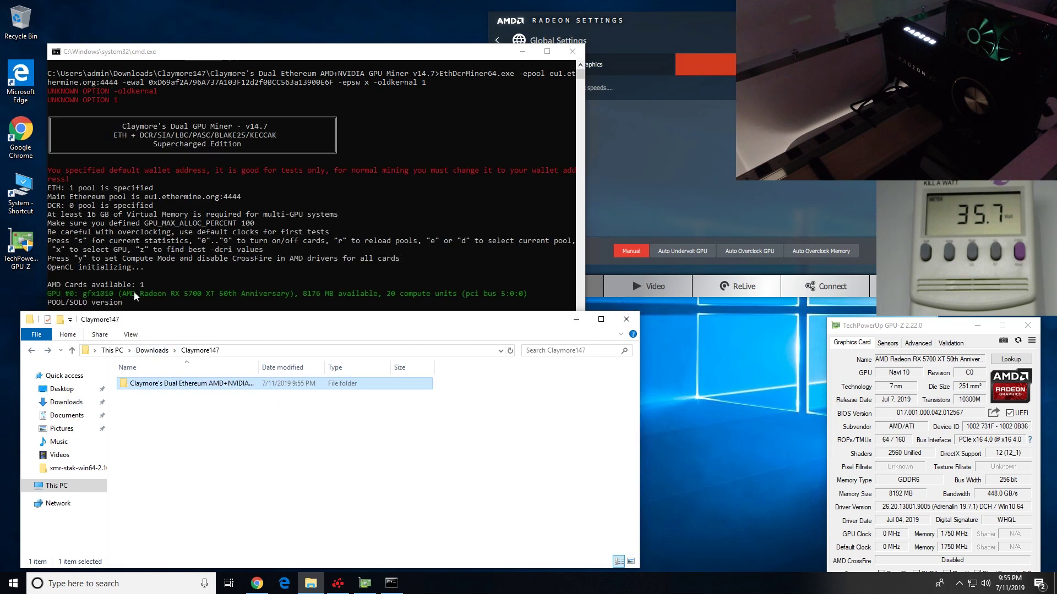
{"action": "left_click_drag", "start_coordinate": [325, 53], "coordinate": [314, 37]}
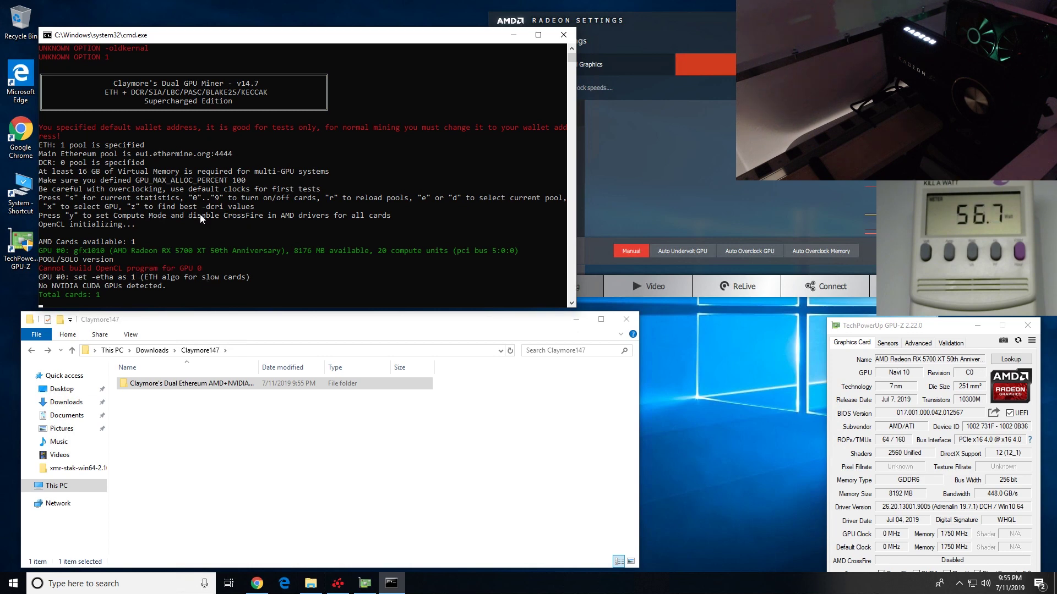
{"action": "left_click", "coordinate": [566, 35]}
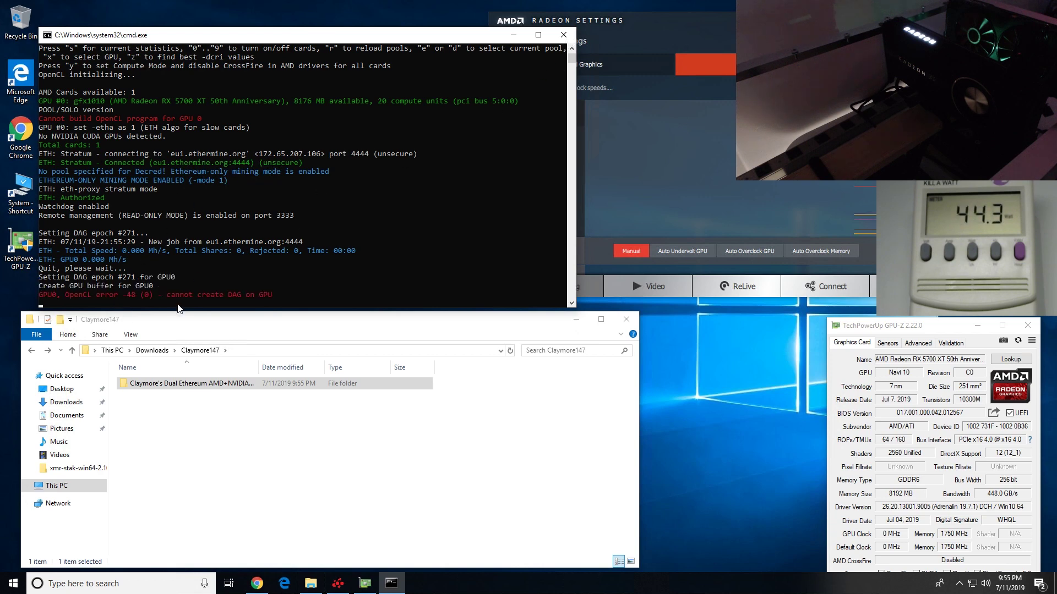
Run the start_miner batch file in the PhoenixMiner_4.2c_Windows folder of Downloads, reposition its console and dismiss it.
{"action": "left_click", "coordinate": [32, 351]}
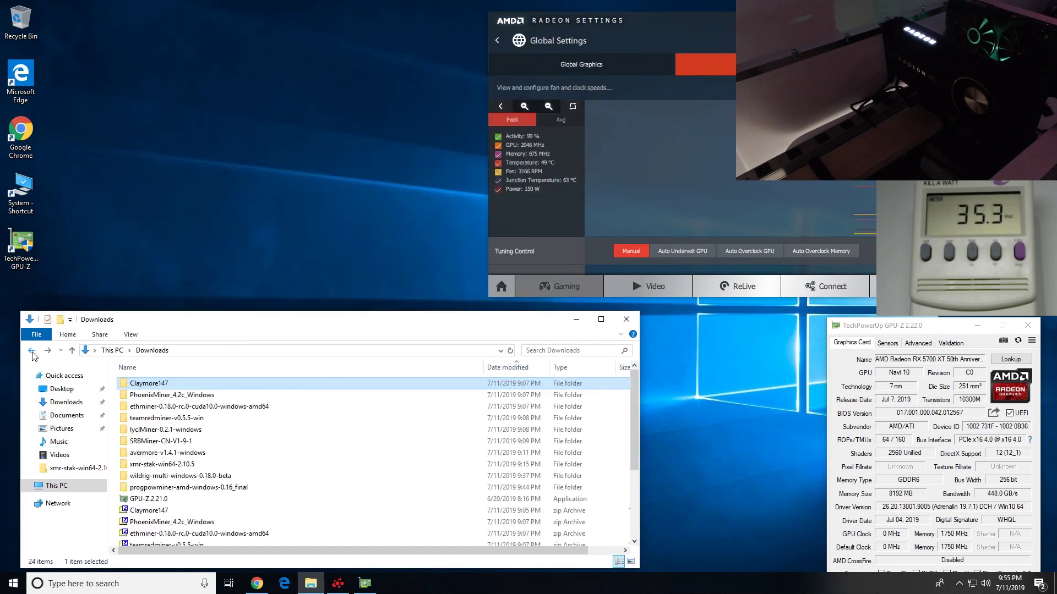
{"action": "double_click", "coordinate": [177, 396]}
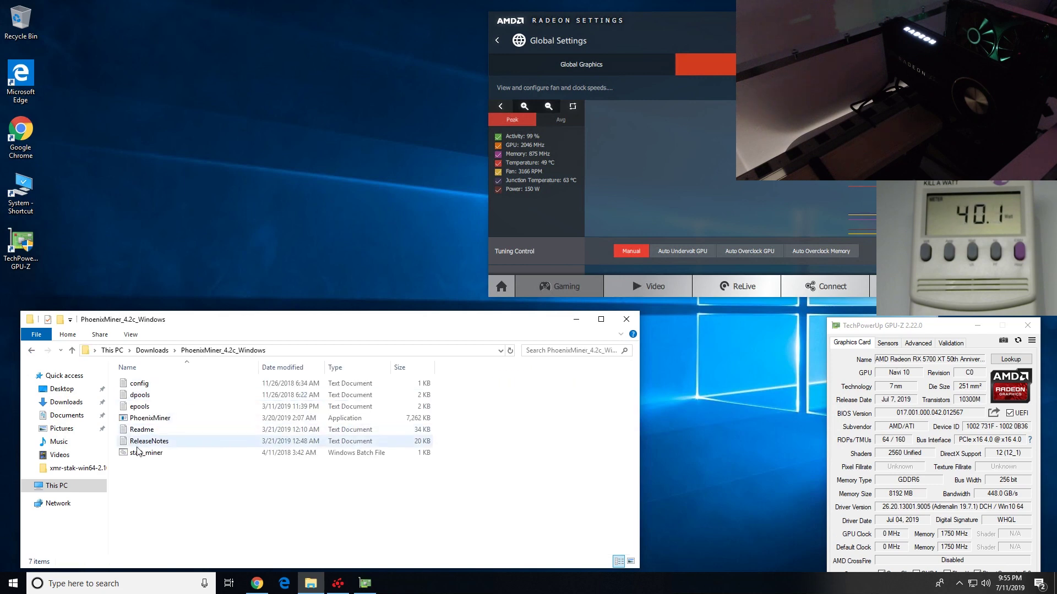
{"action": "double_click", "coordinate": [144, 453]}
{"action": "left_click_drag", "start_coordinate": [259, 69], "coordinate": [203, 28]}
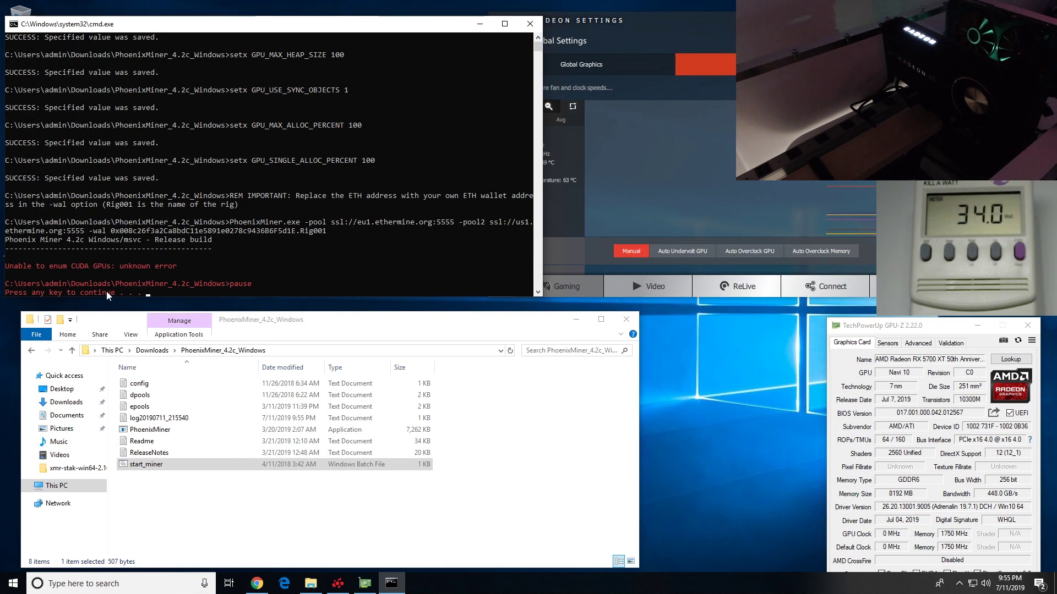
{"action": "key", "text": "Return"}
Inspect the contents of PhoenixMiner's start_miner batch file in a text editor and close it.
{"action": "right_click", "coordinate": [152, 464]}
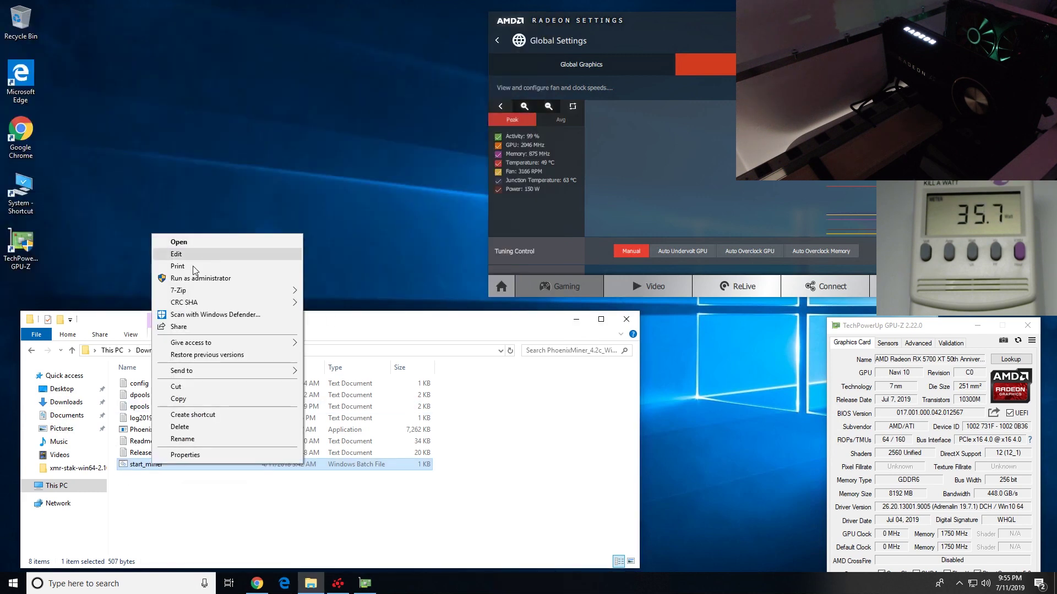
{"action": "left_click", "coordinate": [176, 254]}
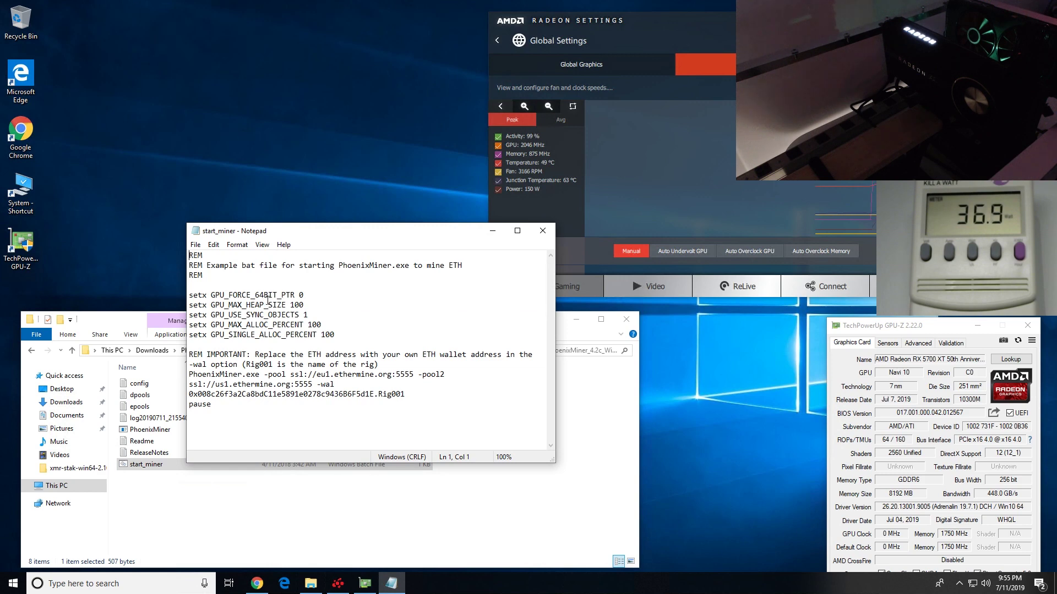
{"action": "left_click", "coordinate": [543, 231]}
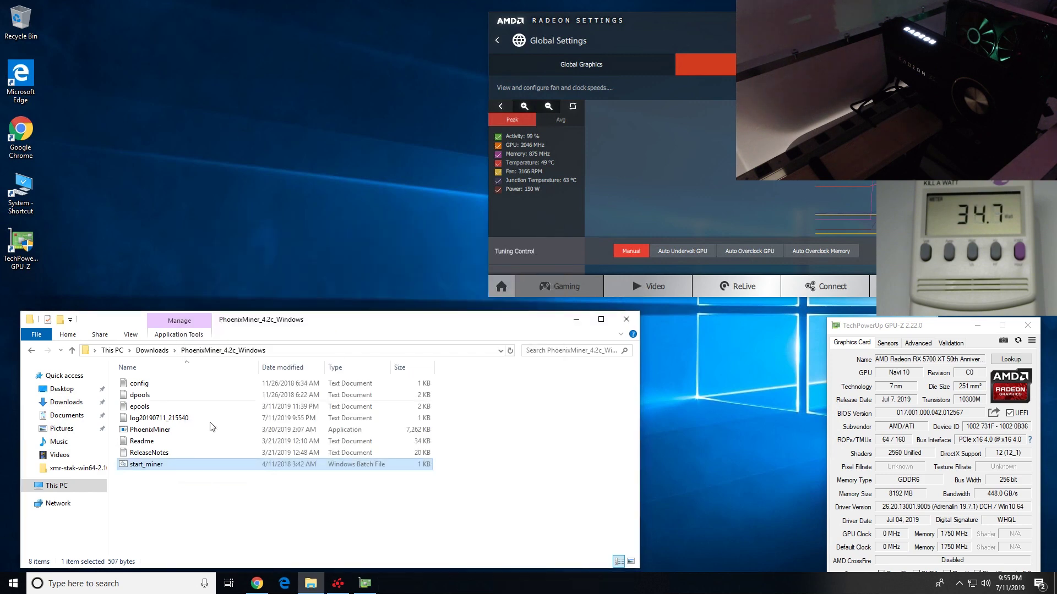
Rerun PhoenixMiner's start_miner batch file, close its console and try launching the PhoenixMiner application directly.
{"action": "double_click", "coordinate": [146, 464]}
{"action": "left_click", "coordinate": [665, 147]}
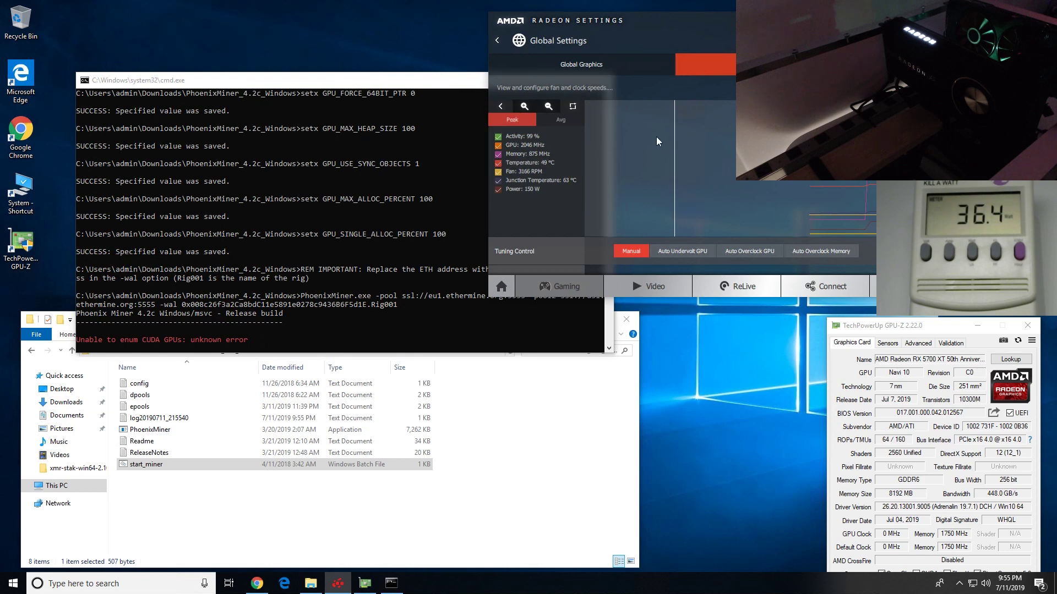
{"action": "left_click", "coordinate": [228, 322]}
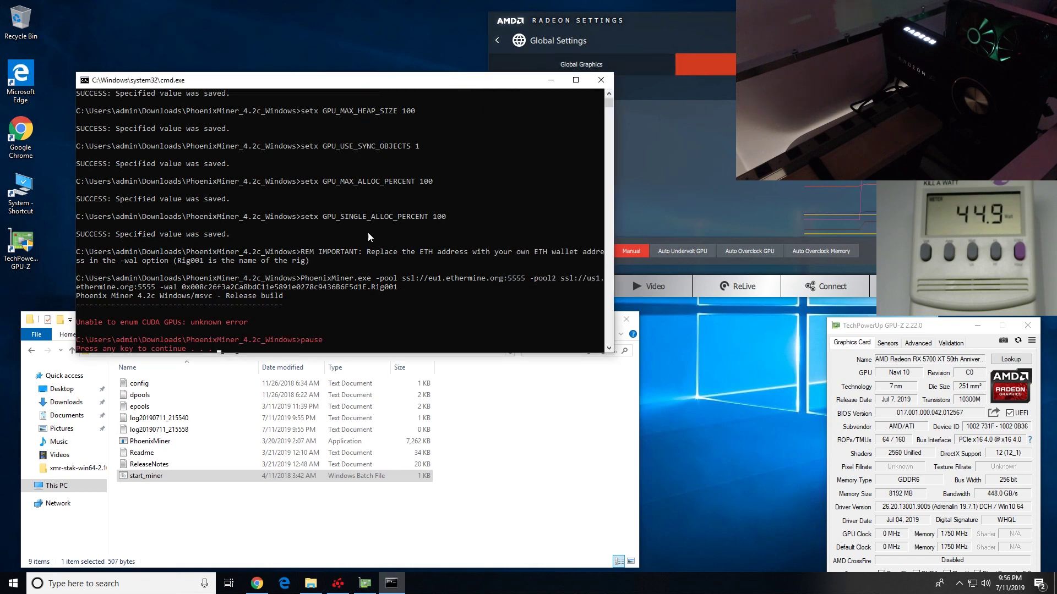
{"action": "left_click", "coordinate": [601, 80]}
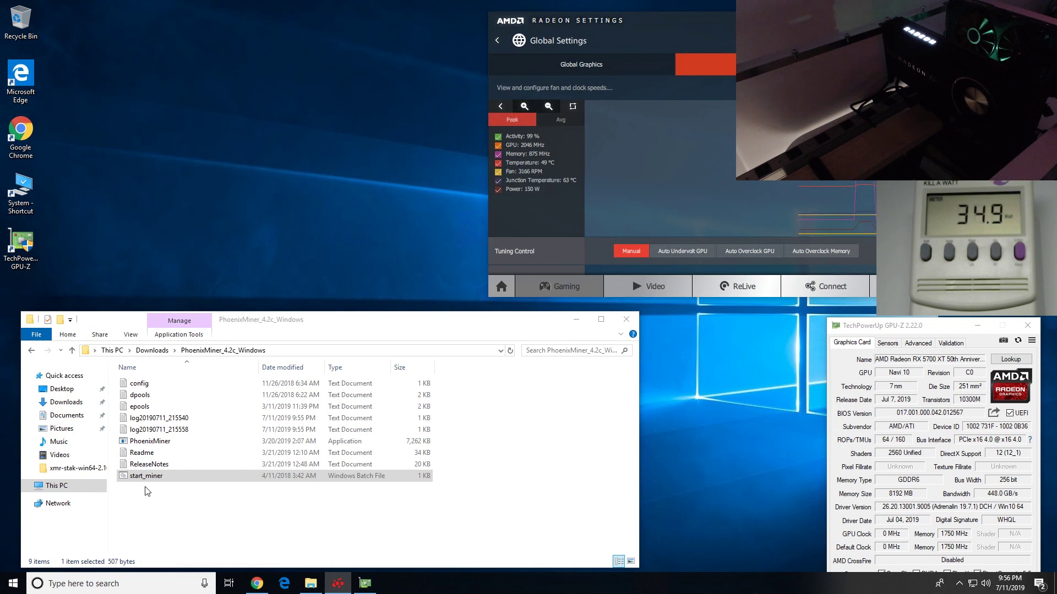
{"action": "double_click", "coordinate": [147, 441]}
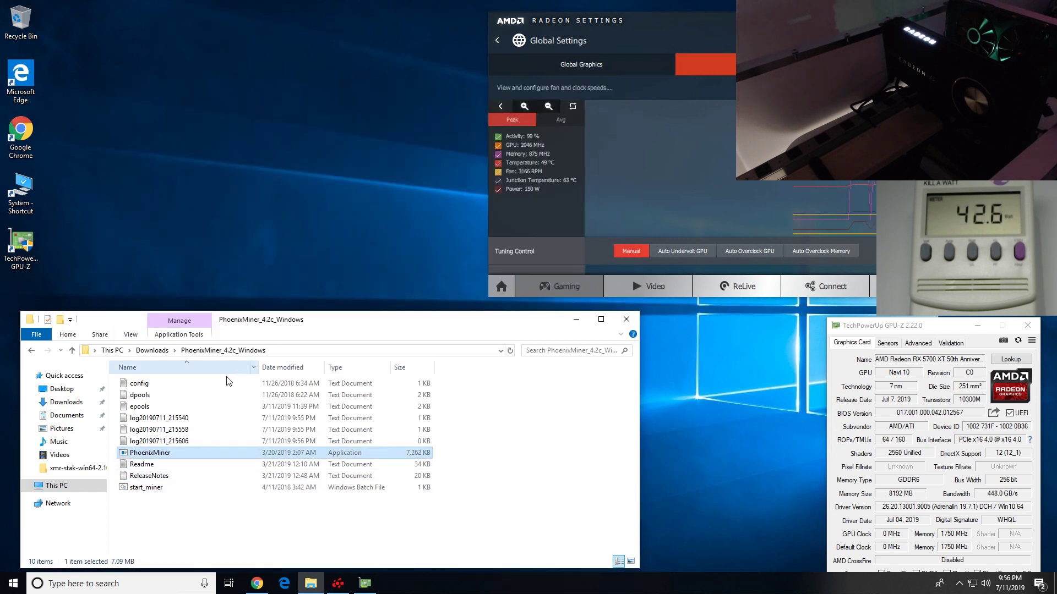
Check the available PhoenixMiner versions in the MEGA folder linked from its forum thread in Chrome.
{"action": "left_click", "coordinate": [253, 586]}
{"action": "left_click", "coordinate": [210, 10]}
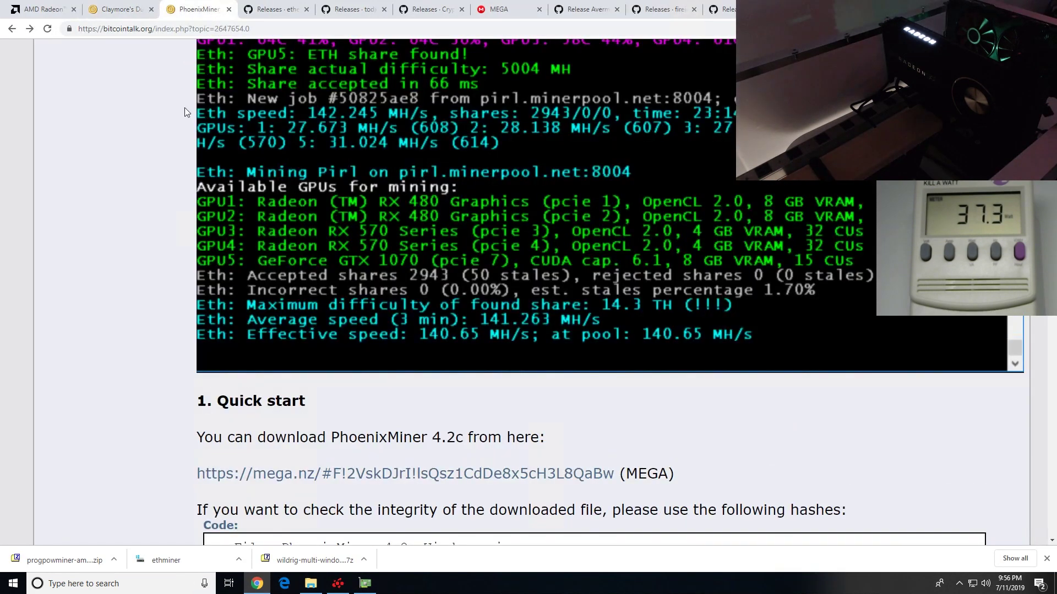
{"action": "left_click", "coordinate": [328, 475]}
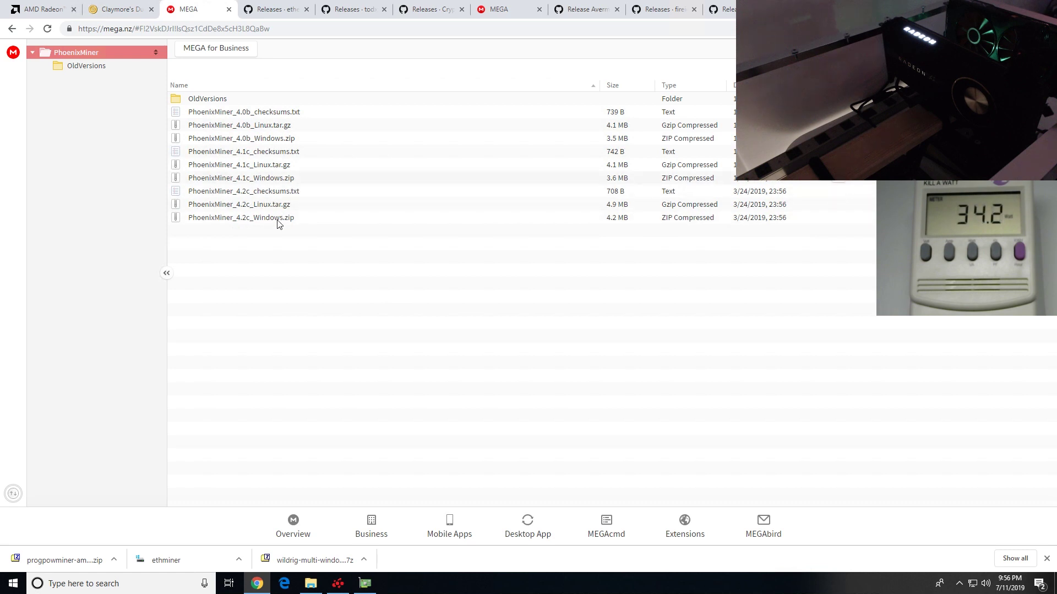
{"action": "right_click", "coordinate": [317, 237]}
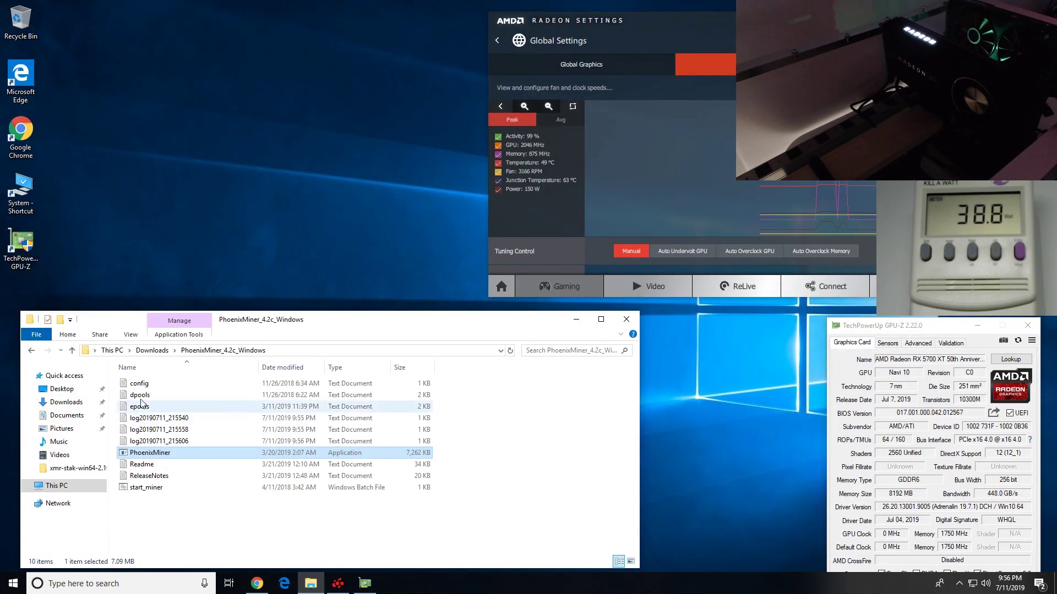
Open the teamredminer-v0.5.5-win folder in Downloads and review the Team Red Miner v0.5.5 release on GitHub.
{"action": "left_click", "coordinate": [32, 350]}
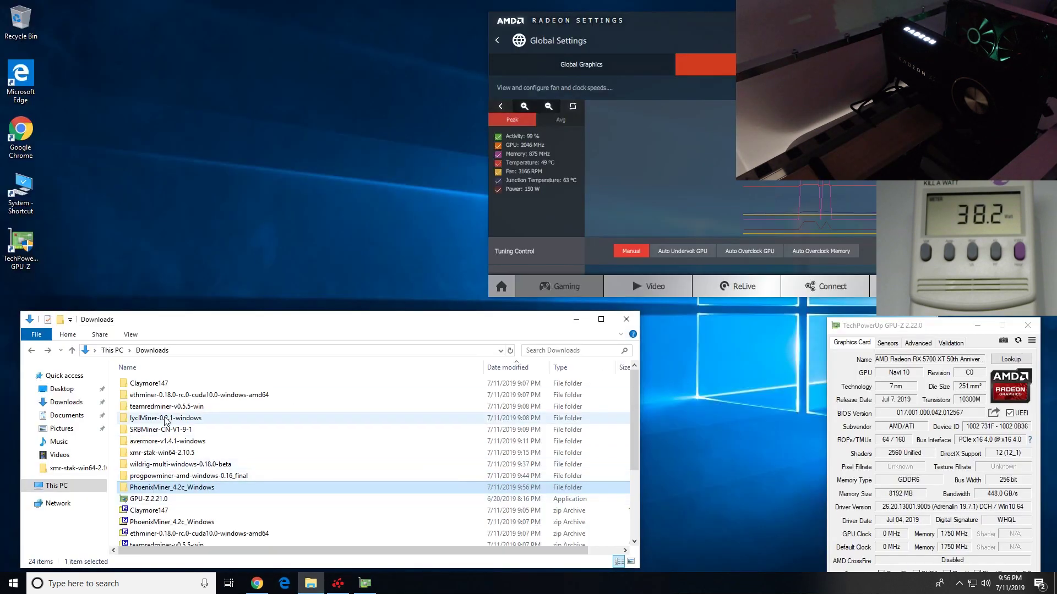
{"action": "double_click", "coordinate": [167, 407]}
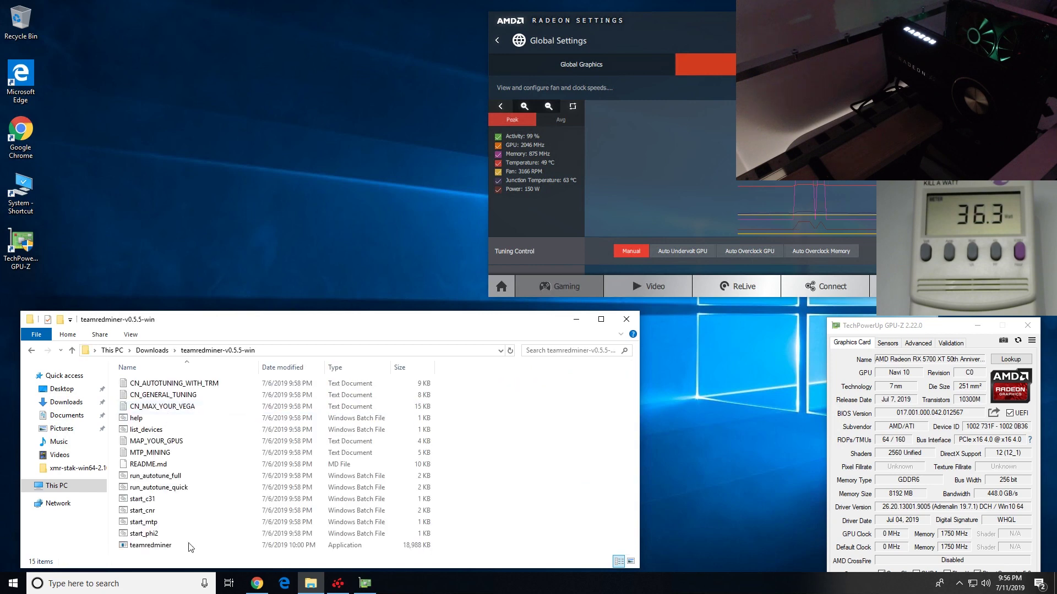
{"action": "left_click_drag", "start_coordinate": [256, 584], "coordinate": [255, 372]}
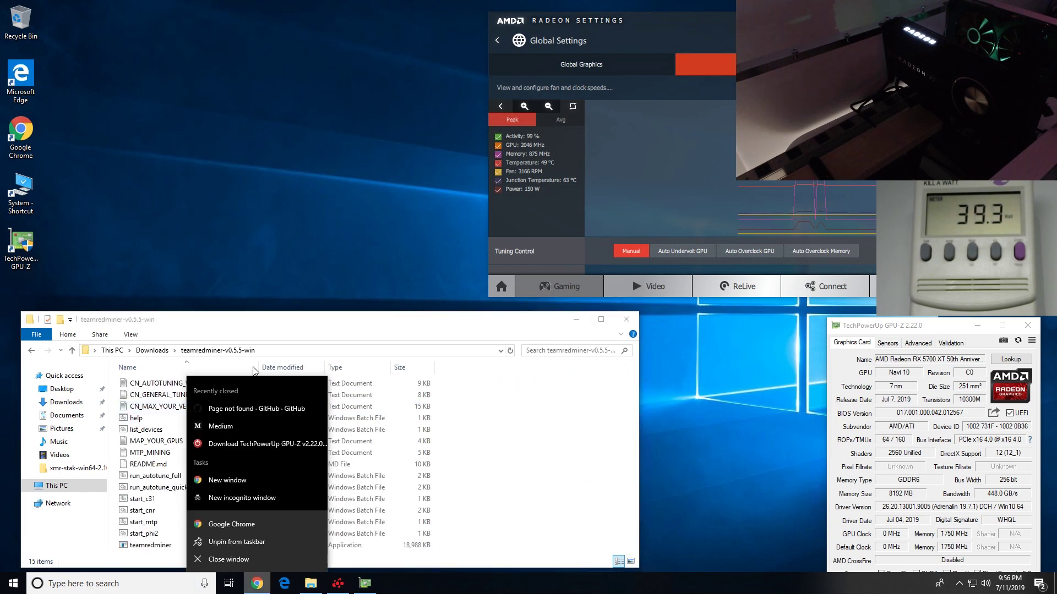
{"action": "left_click", "coordinate": [256, 583]}
{"action": "left_click", "coordinate": [266, 6]}
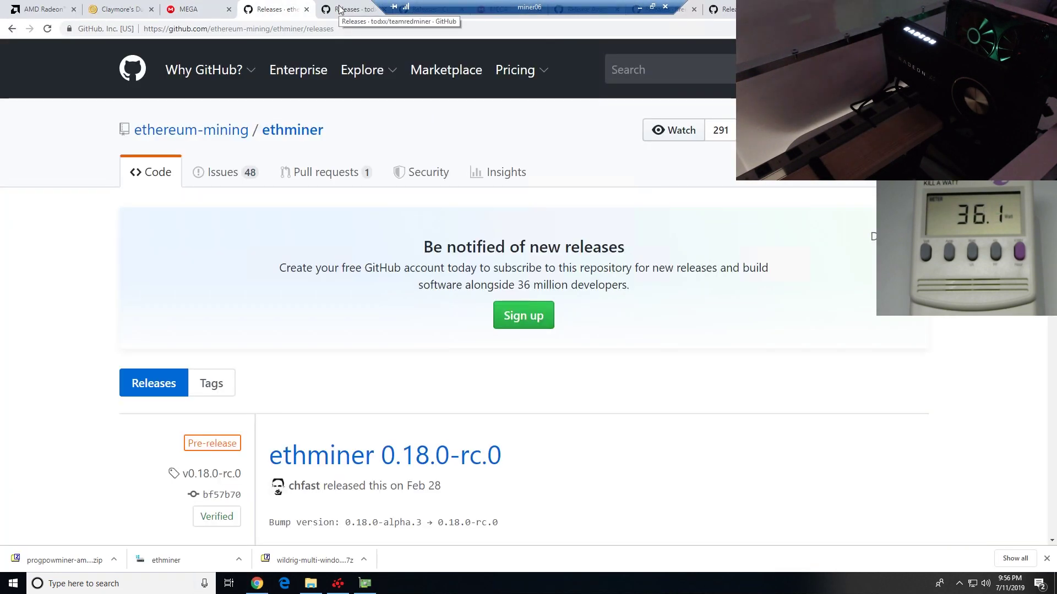
{"action": "left_click", "coordinate": [339, 8]}
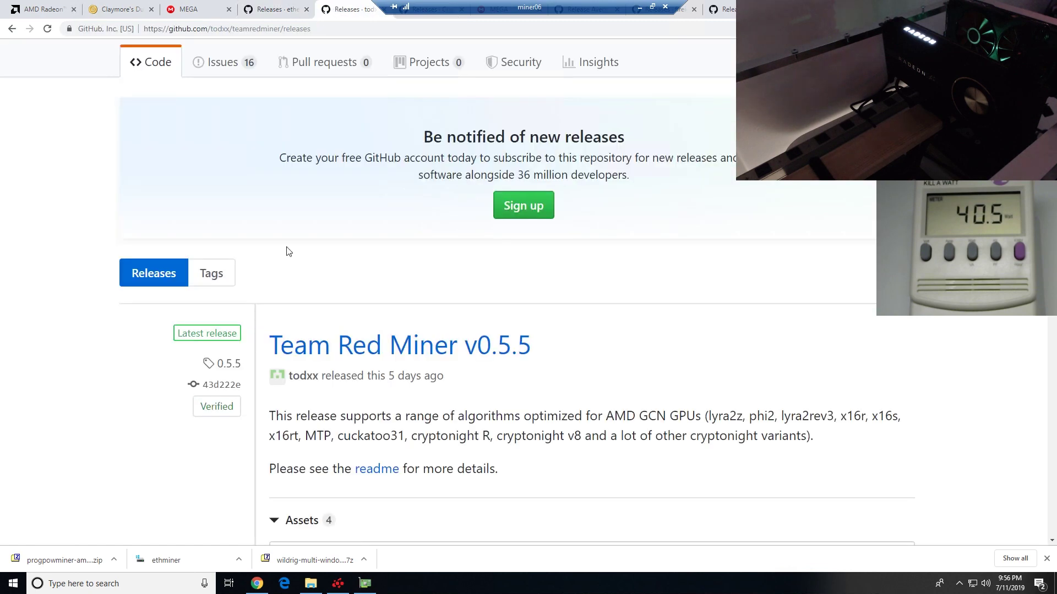
{"action": "left_click_drag", "start_coordinate": [465, 386], "coordinate": [268, 336]}
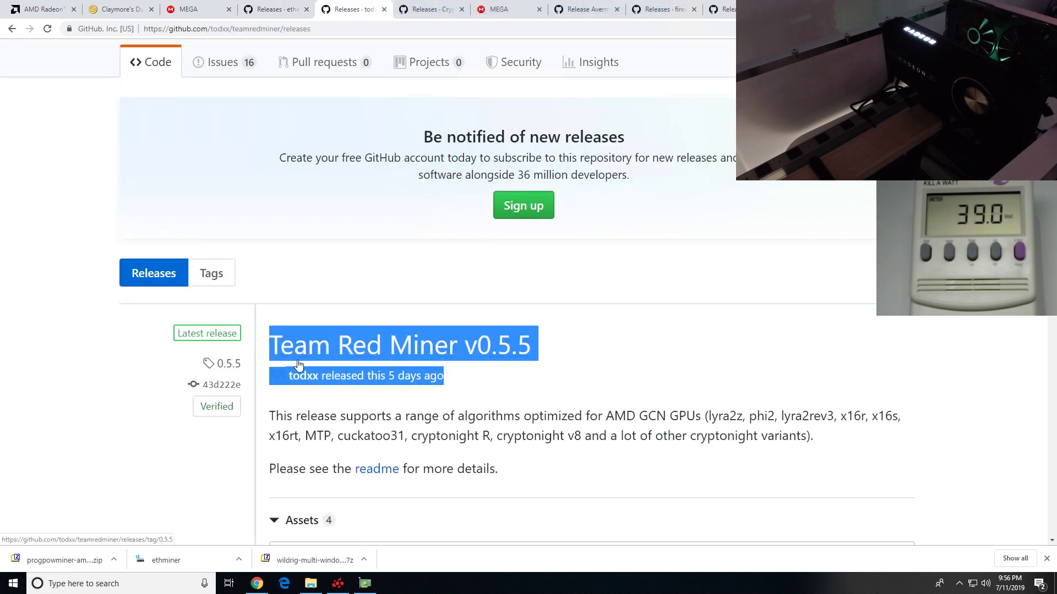
Run the start_c31 batch file in the teamredminer-v0.5.5-win folder.
{"action": "left_click", "coordinate": [310, 585]}
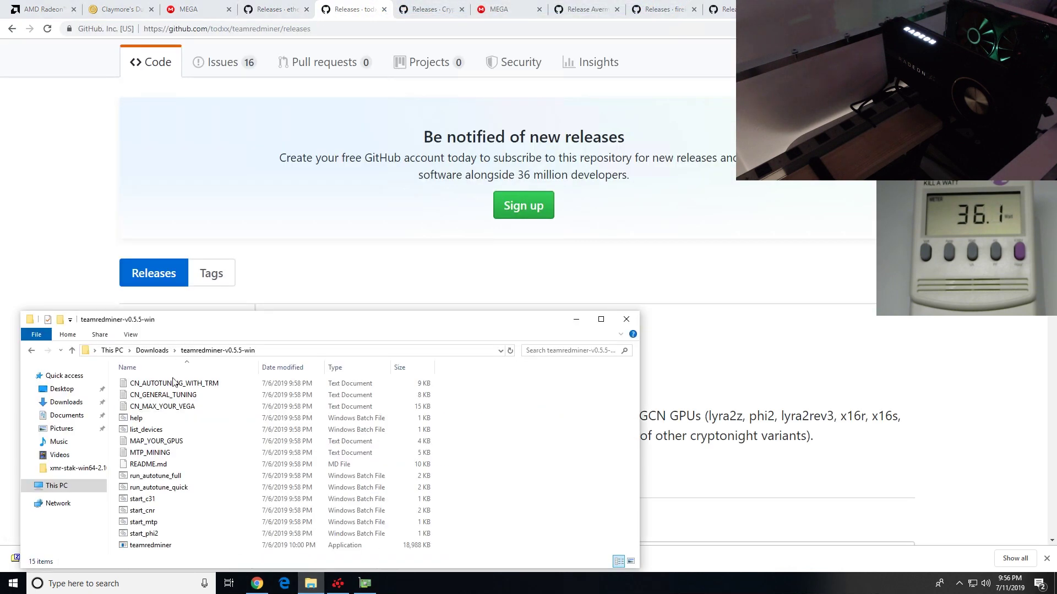
{"action": "double_click", "coordinate": [153, 499]}
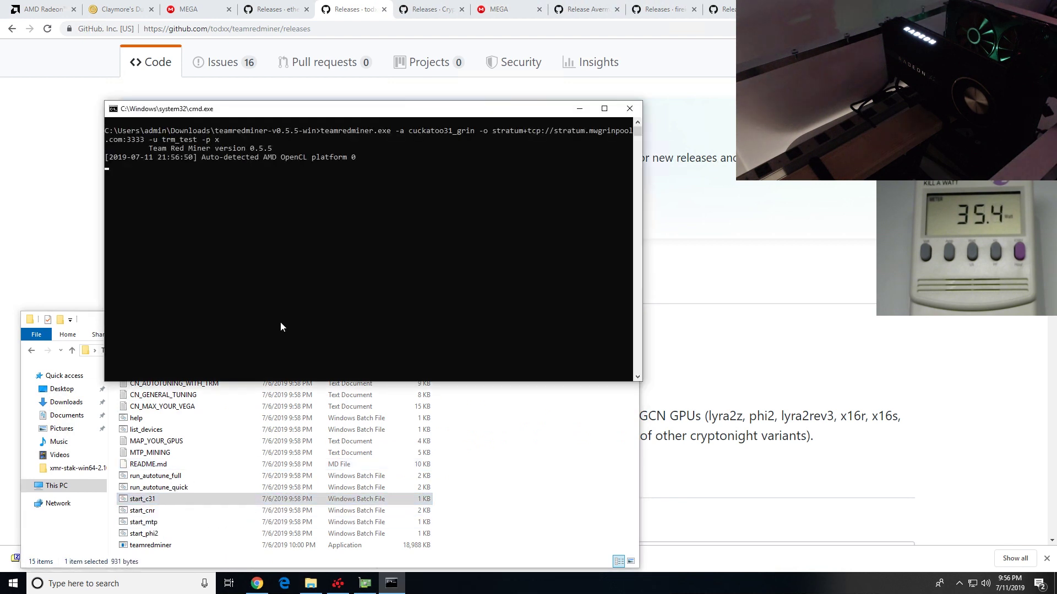
Run Team Red Miner's start_cnr batch file, append a pause line at the end of its script and save the file.
{"action": "right_click", "coordinate": [154, 498]}
{"action": "double_click", "coordinate": [144, 511]}
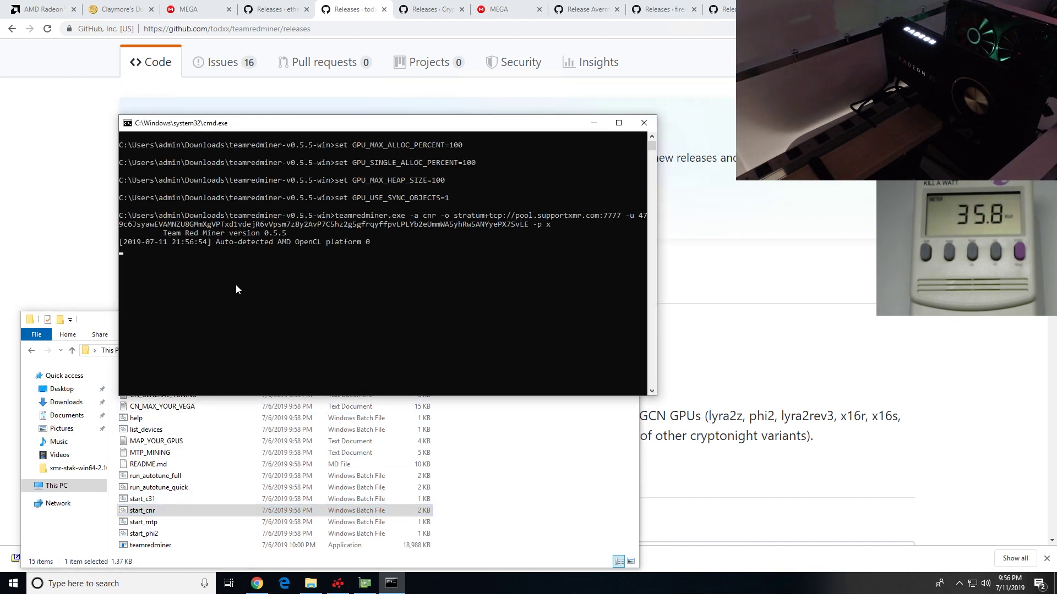
{"action": "right_click", "coordinate": [151, 511]}
{"action": "left_click", "coordinate": [188, 297]}
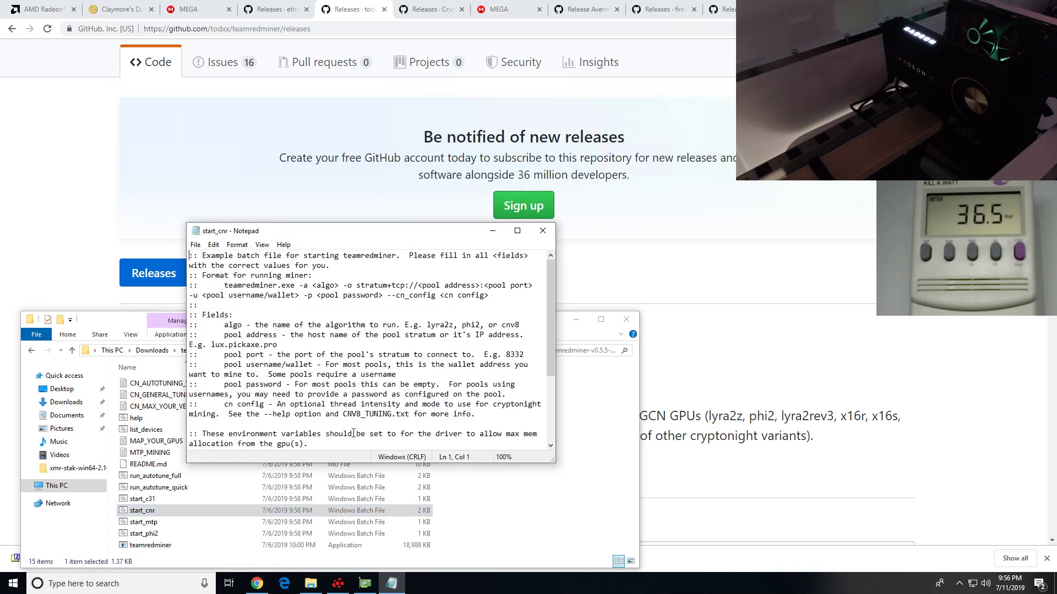
{"action": "scroll", "coordinate": [348, 290], "scroll_direction": "down", "scroll_amount": 2}
{"action": "double_click", "coordinate": [326, 232]}
{"action": "left_click", "coordinate": [170, 241]}
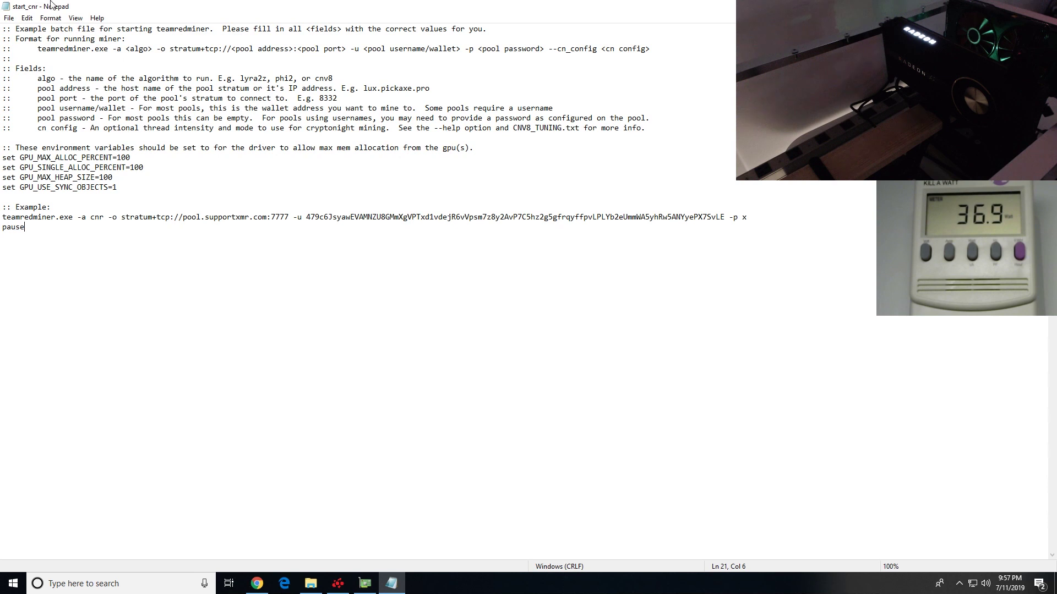
{"action": "left_click", "coordinate": [7, 17]}
{"action": "left_click", "coordinate": [22, 56]}
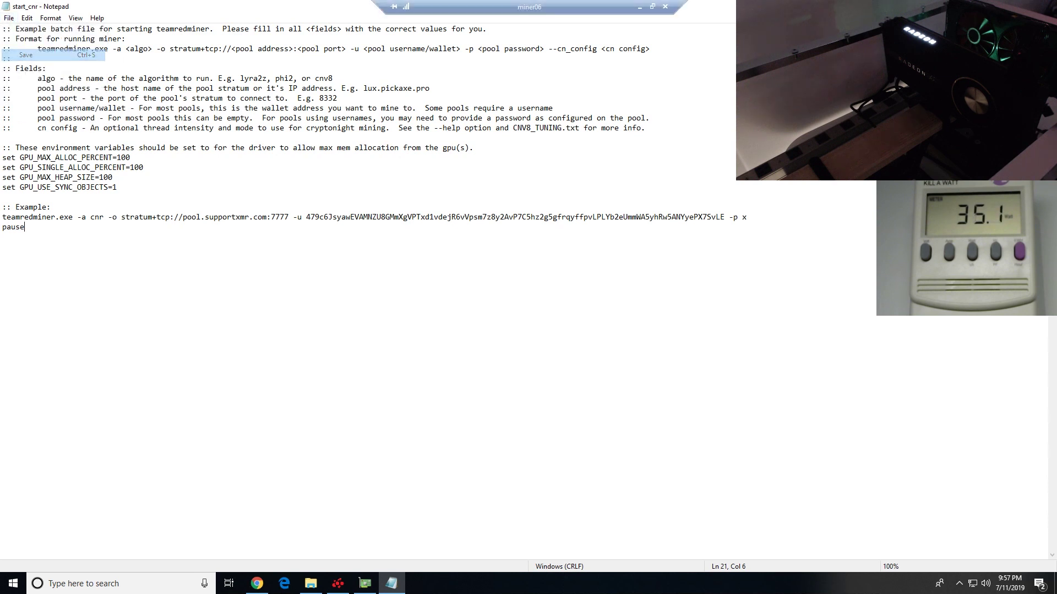
Close the script editor, rerun the start_cnr batch file and close its console.
{"action": "key", "text": "alt+F4"}
{"action": "key", "text": "Return"}
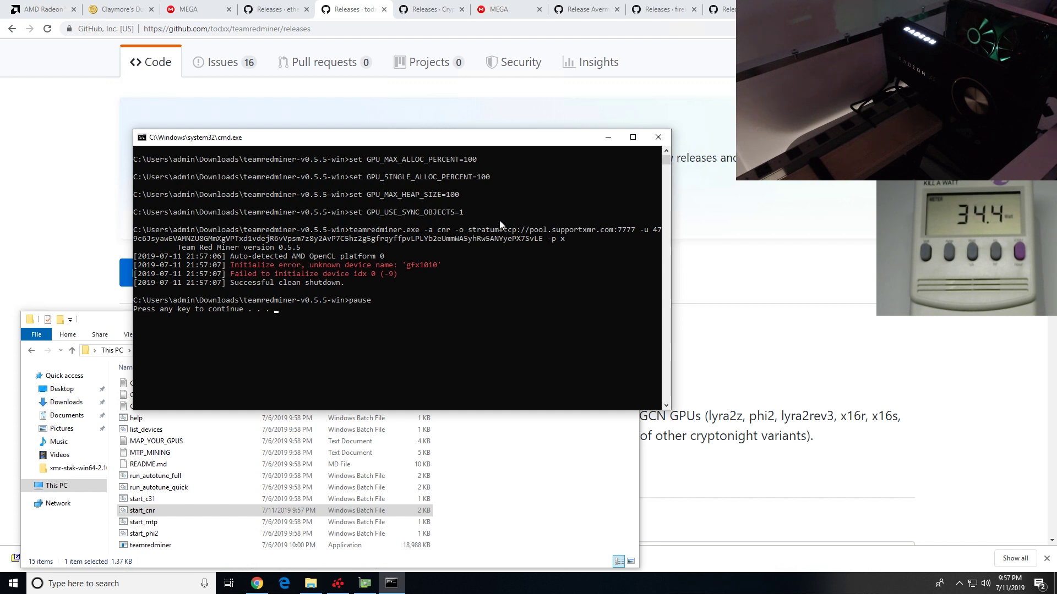
{"action": "left_click", "coordinate": [658, 137]}
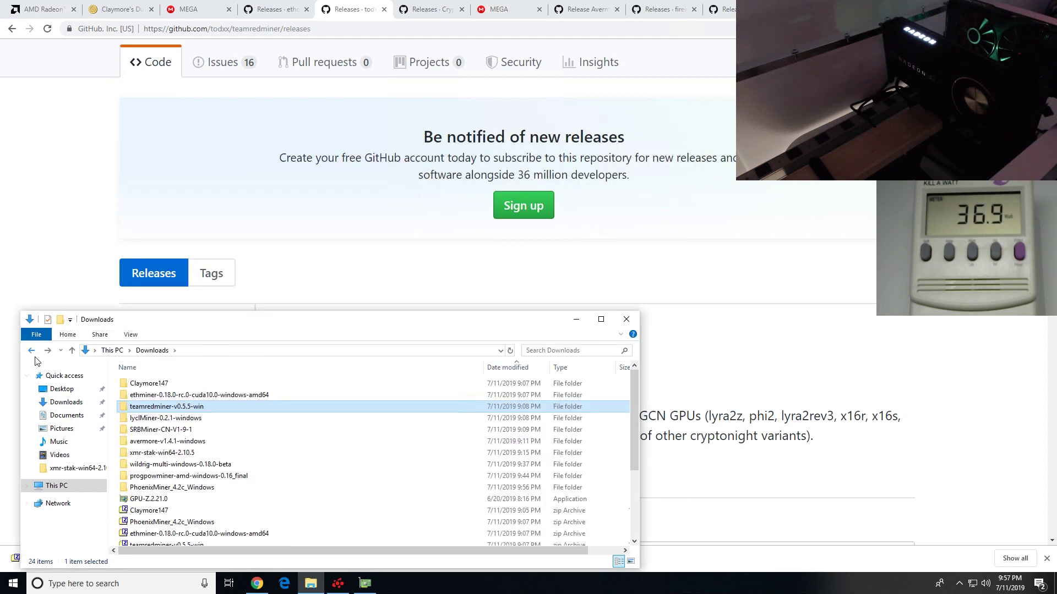
Check the lyclMiner-0.2.1-windows folder in Downloads and review the lyclMiner v0.2.1 and v0.2.0 release notes on GitHub in Chrome.
{"action": "double_click", "coordinate": [147, 411]}
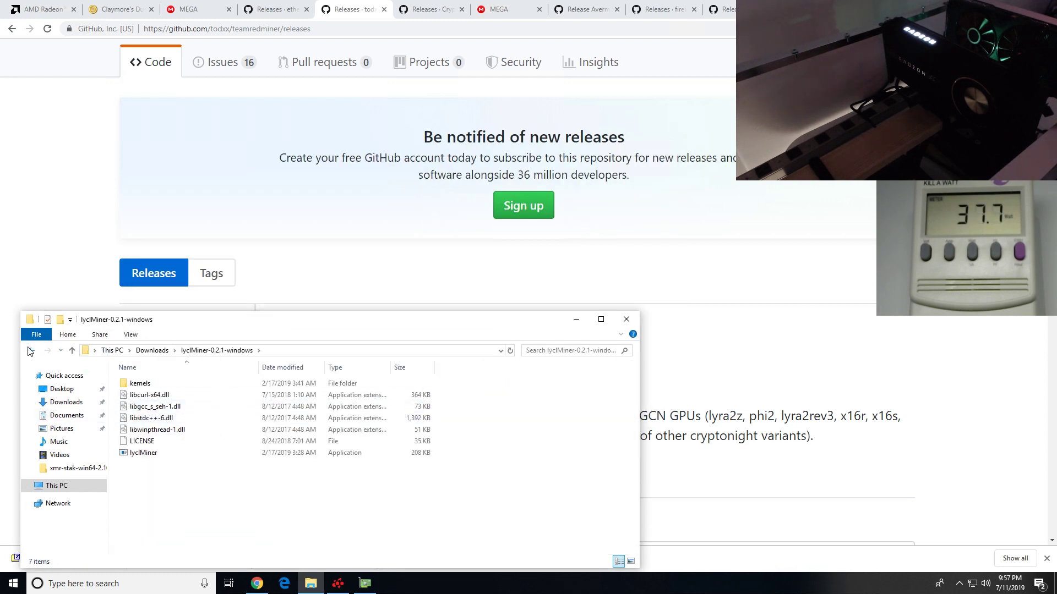
{"action": "key", "text": "alt+Left"}
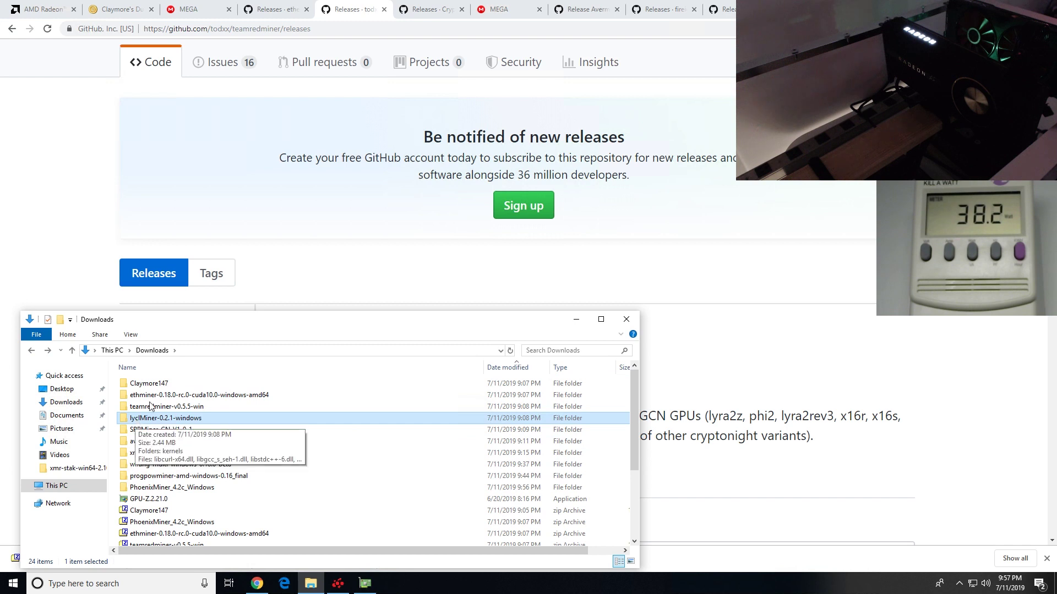
{"action": "left_click", "coordinate": [417, 16]}
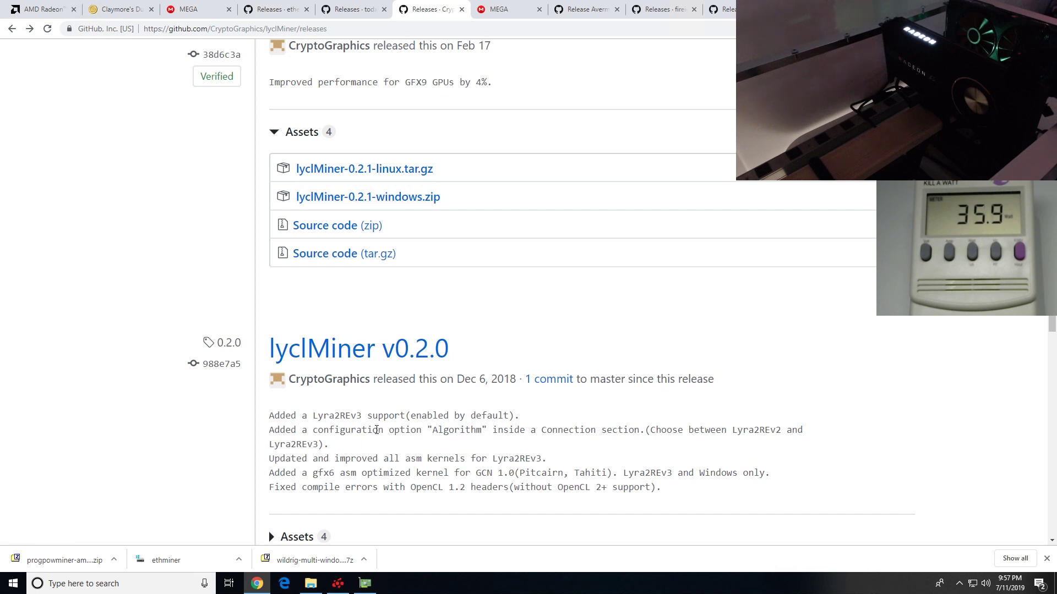
{"action": "left_click_drag", "start_coordinate": [546, 459], "coordinate": [371, 461]}
{"action": "left_click", "coordinate": [372, 461]}
{"action": "scroll", "coordinate": [394, 451], "scroll_direction": "up", "scroll_amount": 6}
{"action": "scroll", "coordinate": [455, 304], "scroll_direction": "down", "scroll_amount": 3}
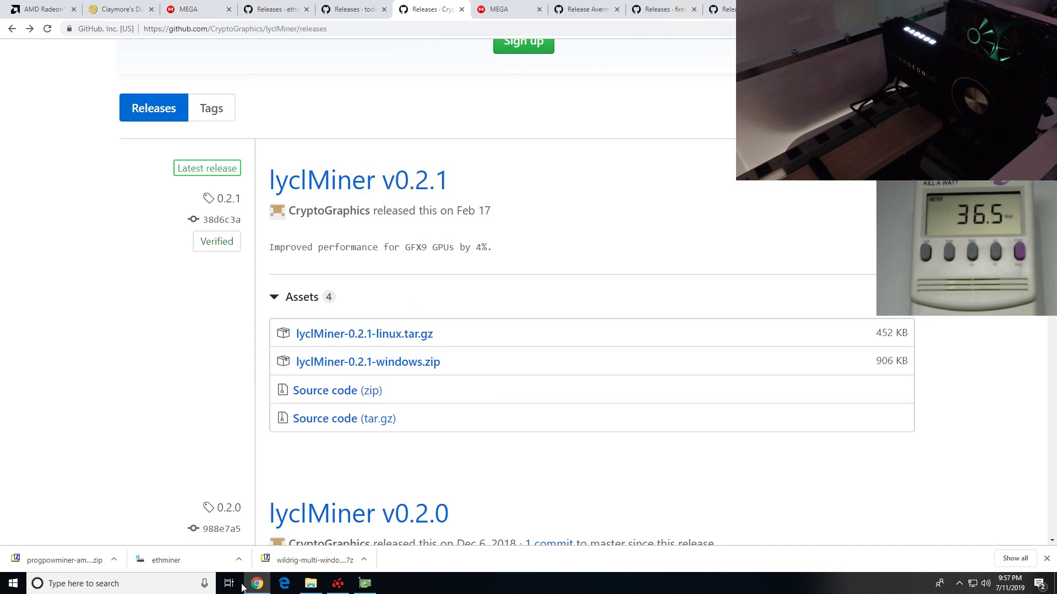
Inspect the lyclMiner-0.2.1-windows folder in File Explorer for a launch file and return to Downloads.
{"action": "left_click", "coordinate": [311, 583]}
{"action": "double_click", "coordinate": [166, 411]}
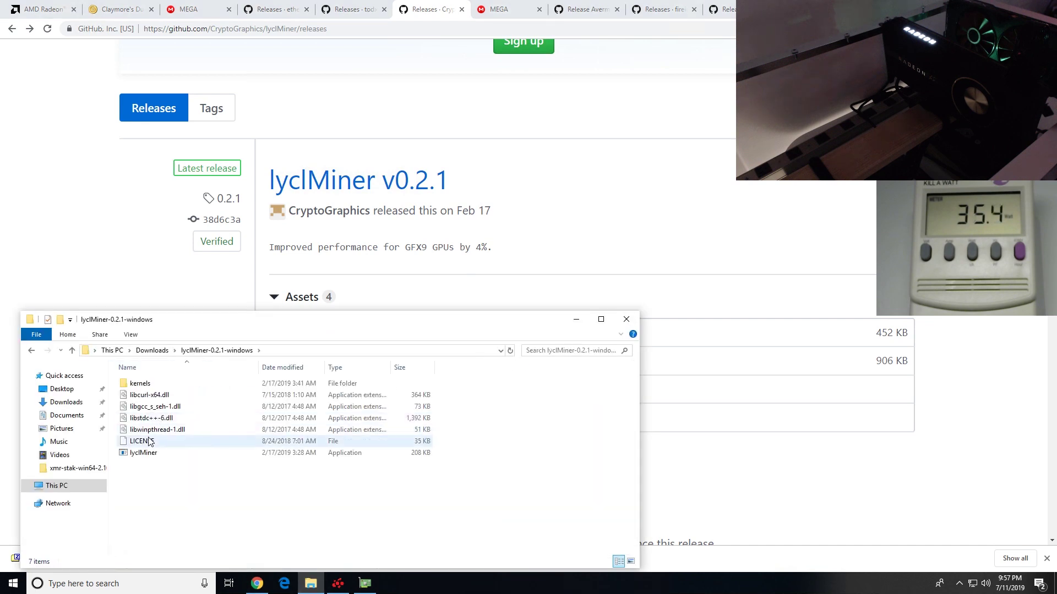
{"action": "left_click", "coordinate": [154, 454]}
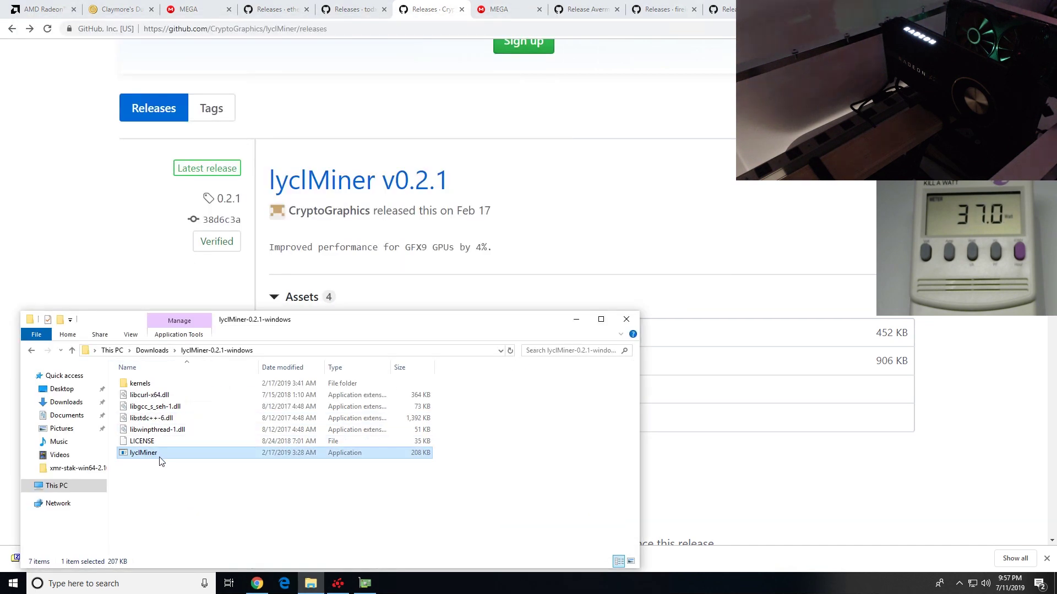
{"action": "double_click", "coordinate": [148, 385]}
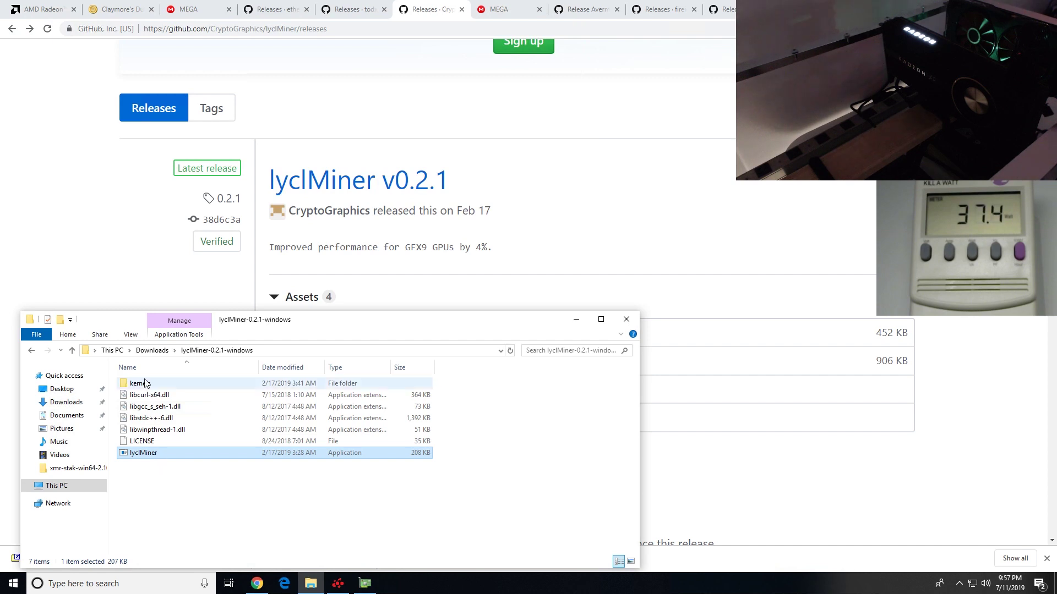
{"action": "left_click", "coordinate": [73, 351]}
{"action": "left_click", "coordinate": [73, 351]}
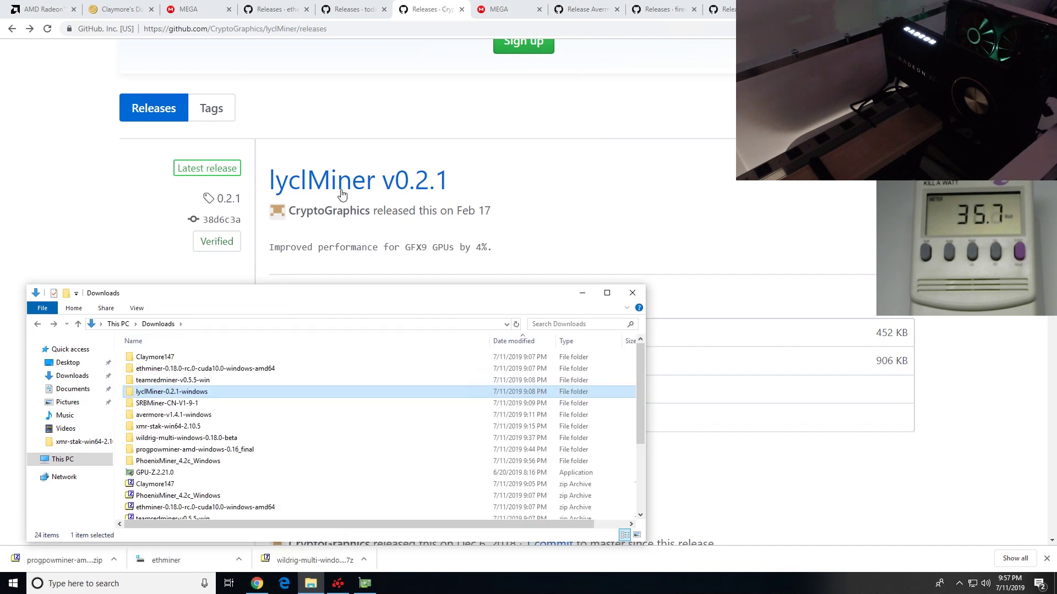
Run the start batch file in the SRBMiner-CN-V1-9-1 folder, close its console and return to Downloads.
{"action": "double_click", "coordinate": [161, 408]}
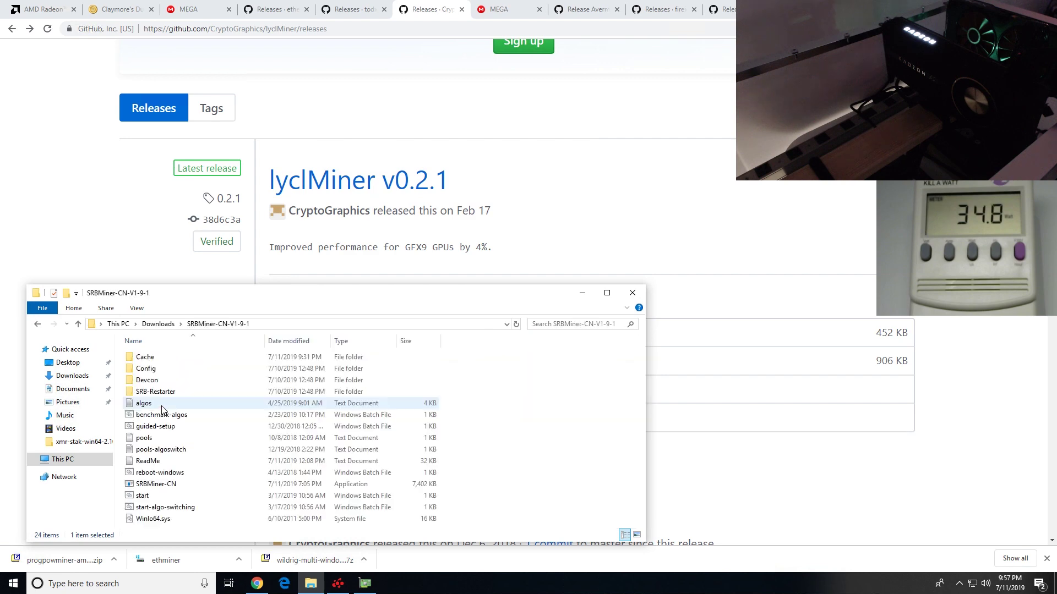
{"action": "double_click", "coordinate": [142, 496]}
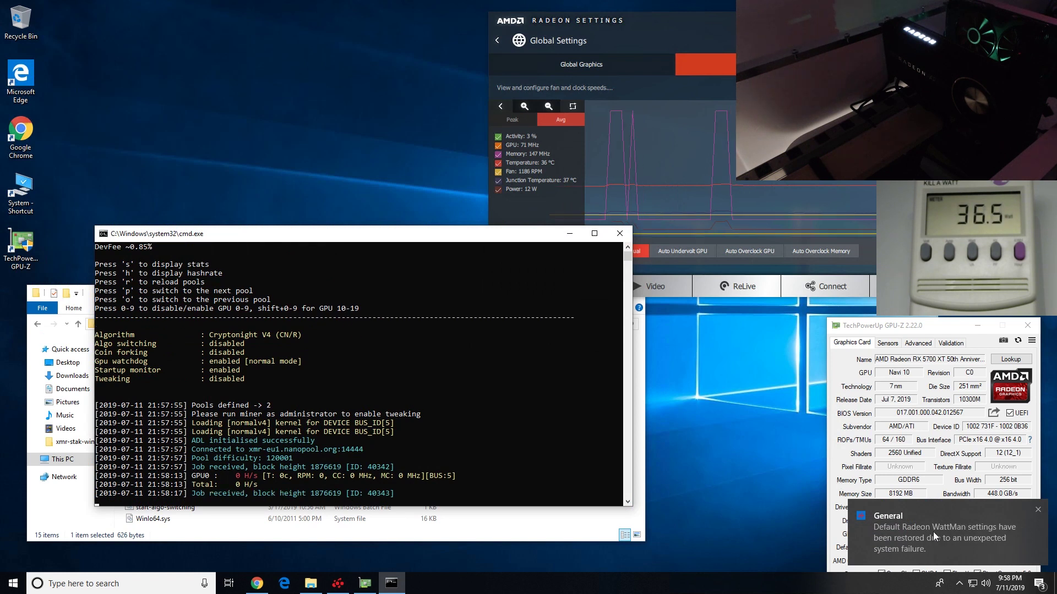
{"action": "left_click", "coordinate": [1038, 510]}
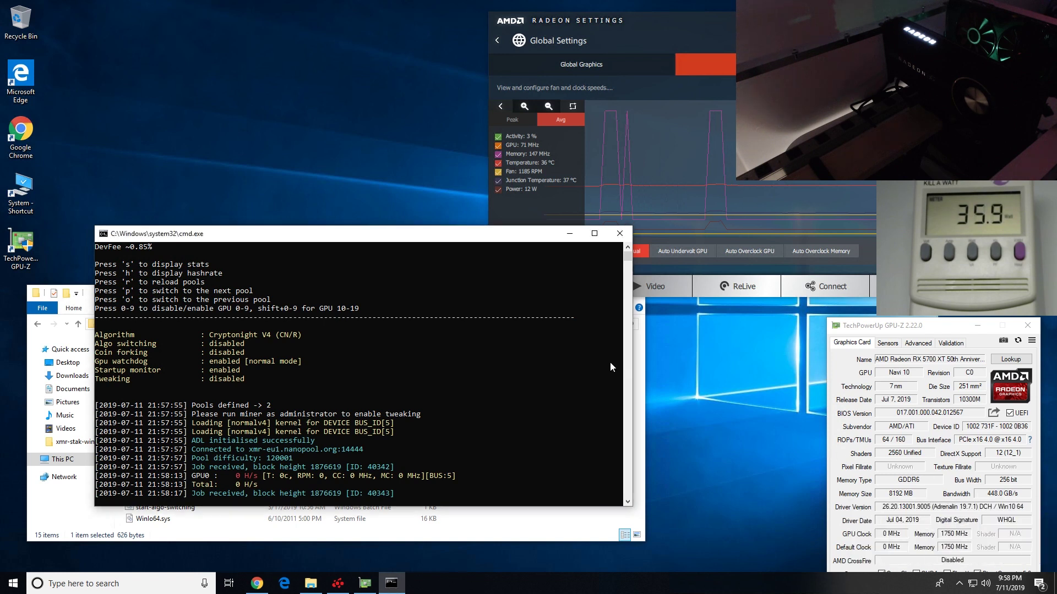
{"action": "left_click", "coordinate": [620, 233]}
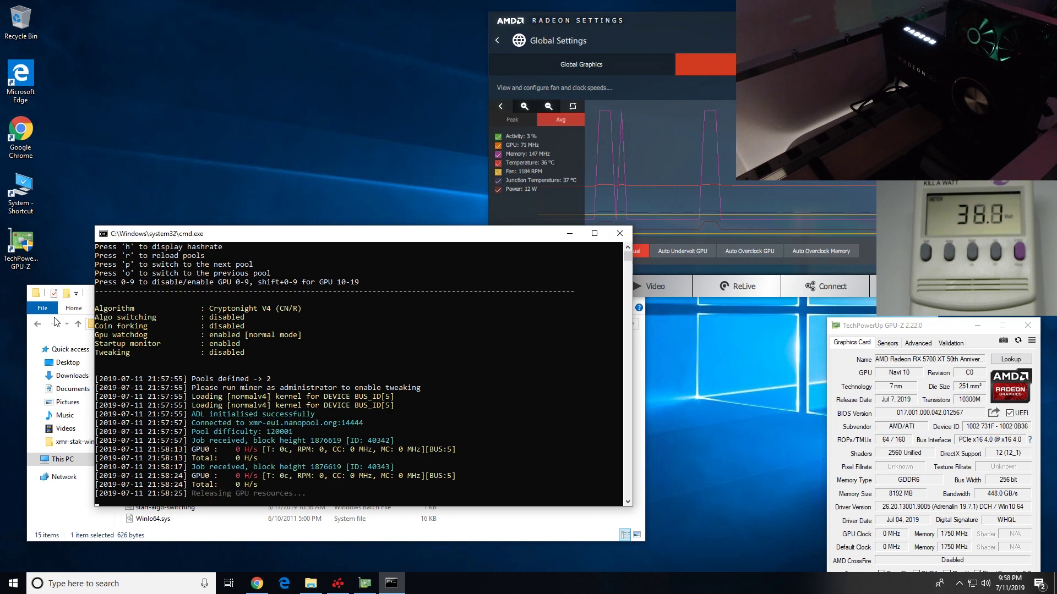
{"action": "left_click", "coordinate": [32, 321]}
{"action": "left_click", "coordinate": [33, 323]}
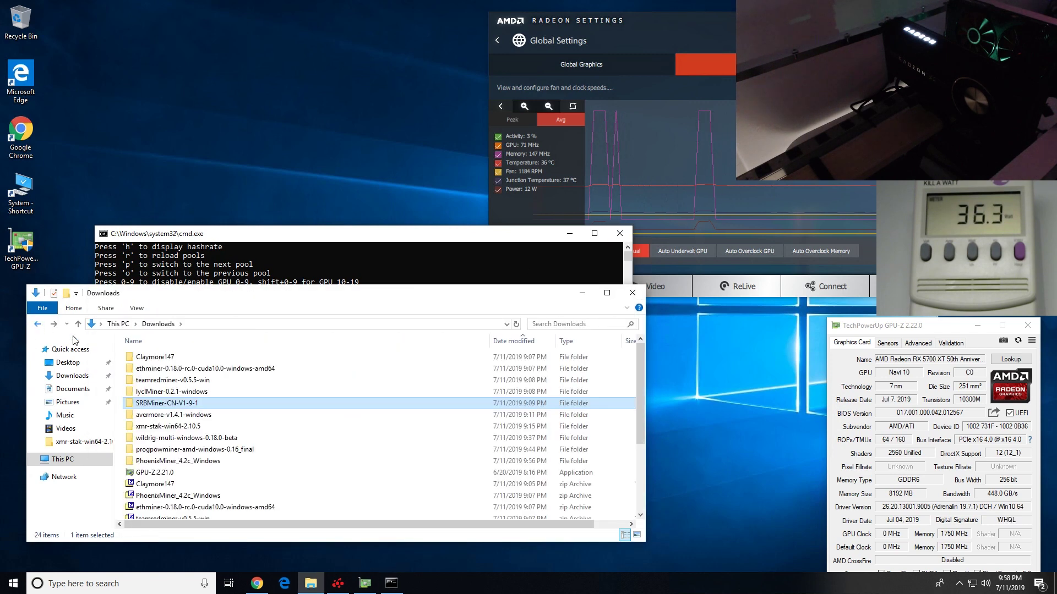
{"action": "left_click", "coordinate": [620, 233]}
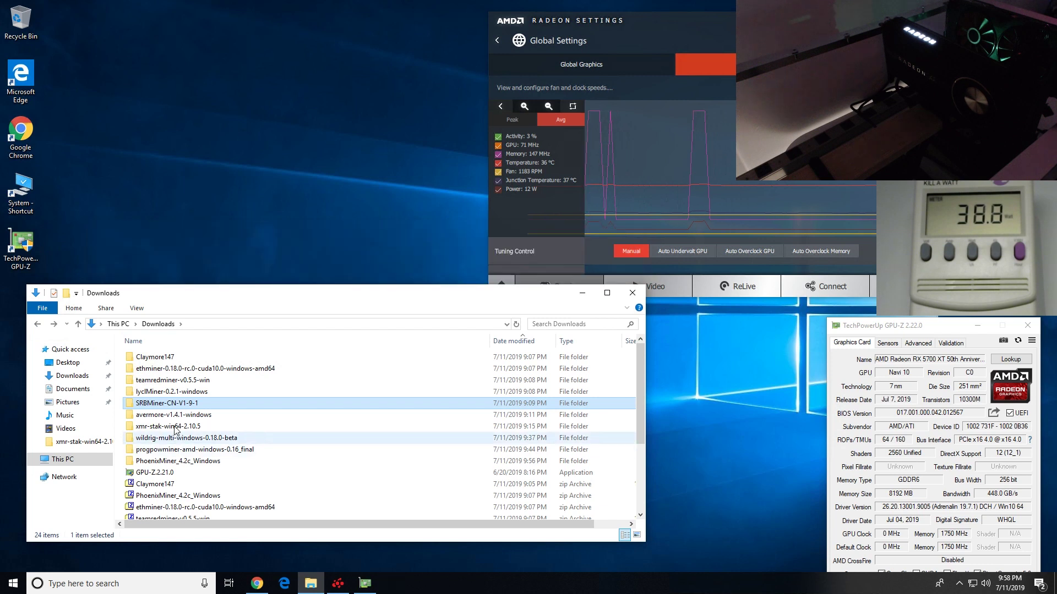
Run the example batch file in the avermore-windows subfolder of avermore-v1.4.1-windows.
{"action": "double_click", "coordinate": [174, 415]}
{"action": "double_click", "coordinate": [161, 358]}
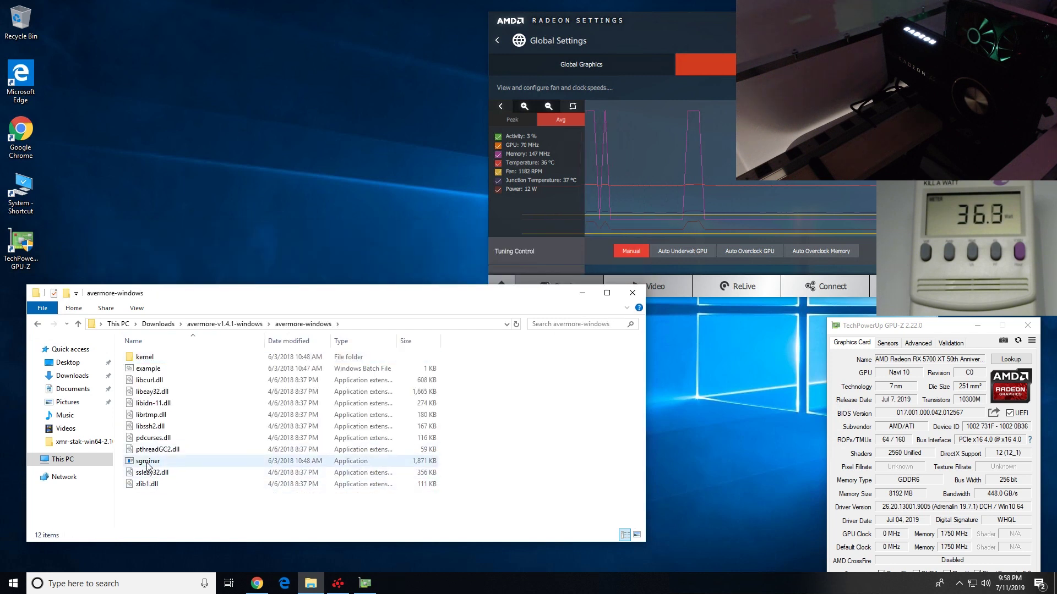
{"action": "double_click", "coordinate": [148, 369]}
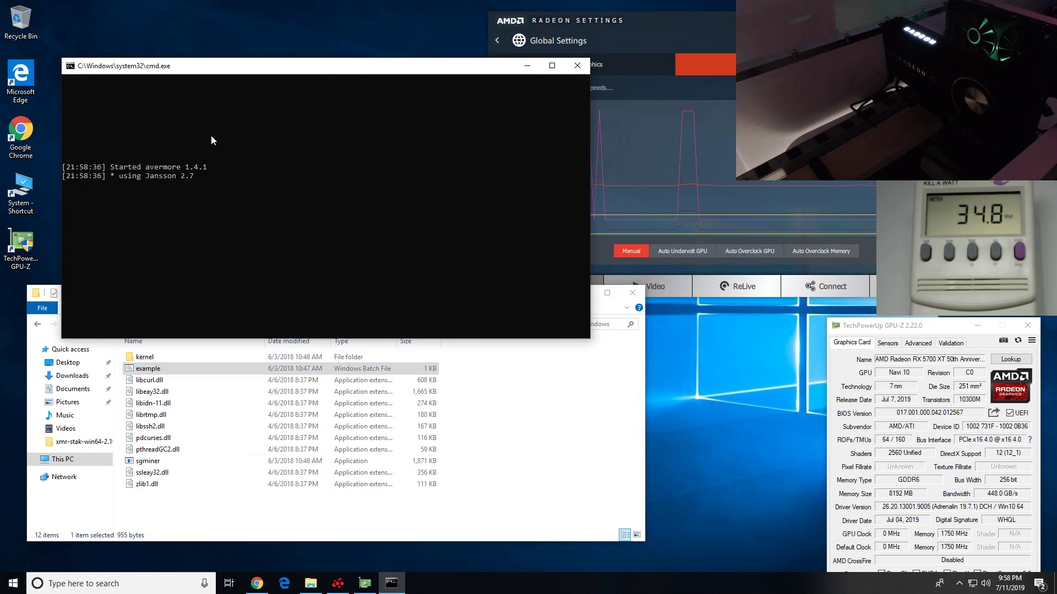
Review the Avermore v1.4.1 release notes on GitHub in Chrome, including the AMD OpenCL platform selection entry.
{"action": "left_click", "coordinate": [257, 583]}
{"action": "left_click", "coordinate": [496, 8]}
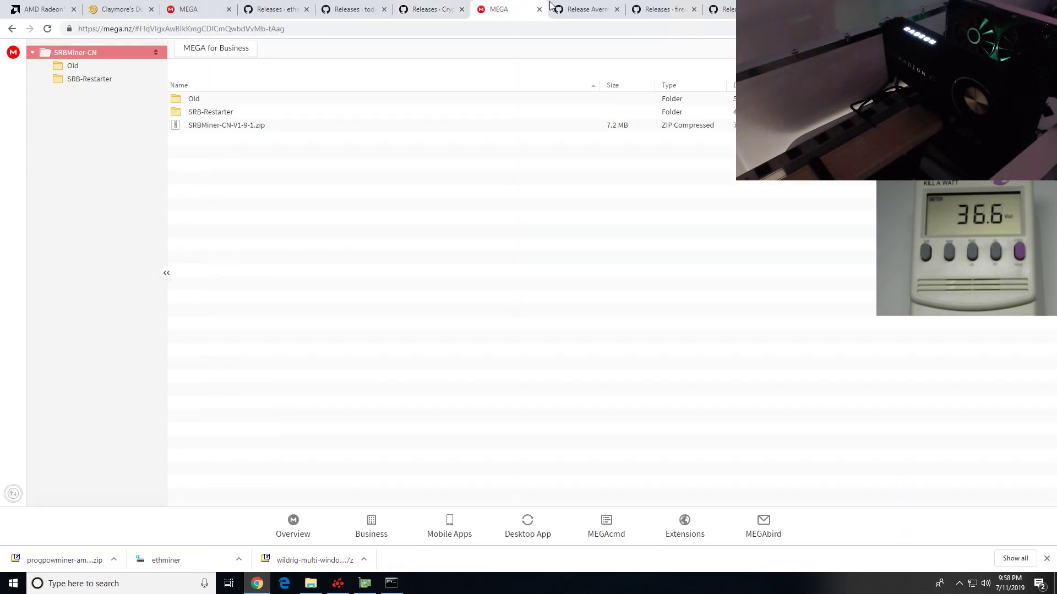
{"action": "mouse_move", "coordinate": [387, 6]}
{"action": "left_click", "coordinate": [586, 9]}
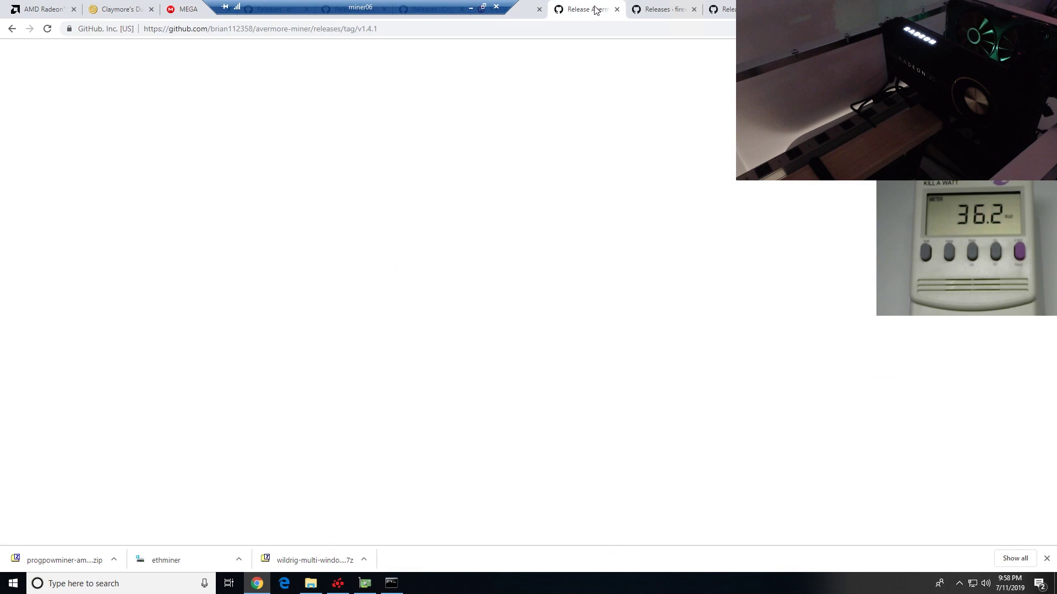
{"action": "left_click_drag", "start_coordinate": [438, 175], "coordinate": [476, 175]}
{"action": "left_click", "coordinate": [490, 239]}
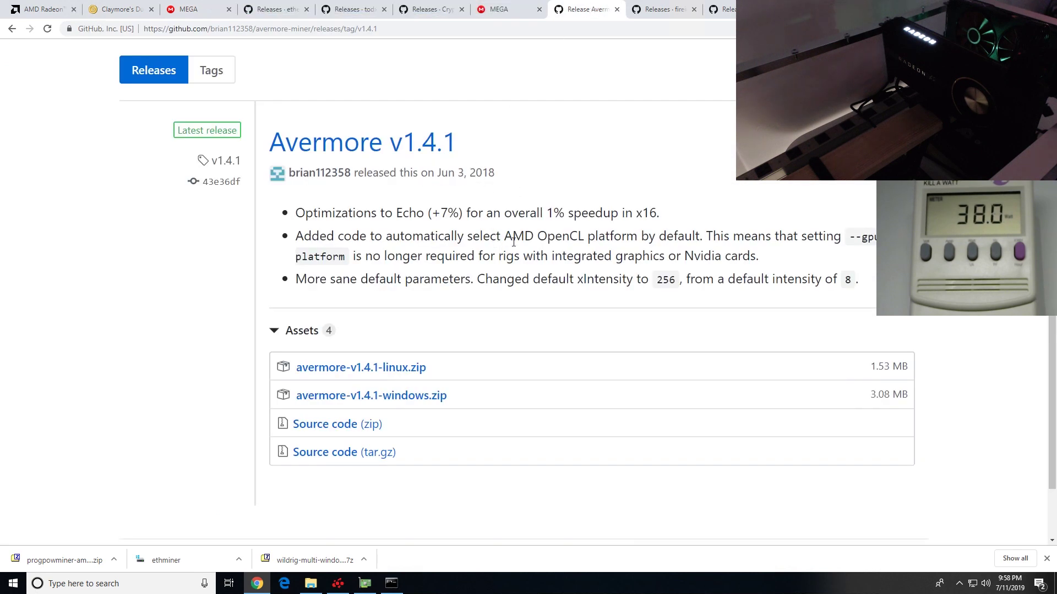
{"action": "left_click_drag", "start_coordinate": [393, 239], "coordinate": [649, 254]}
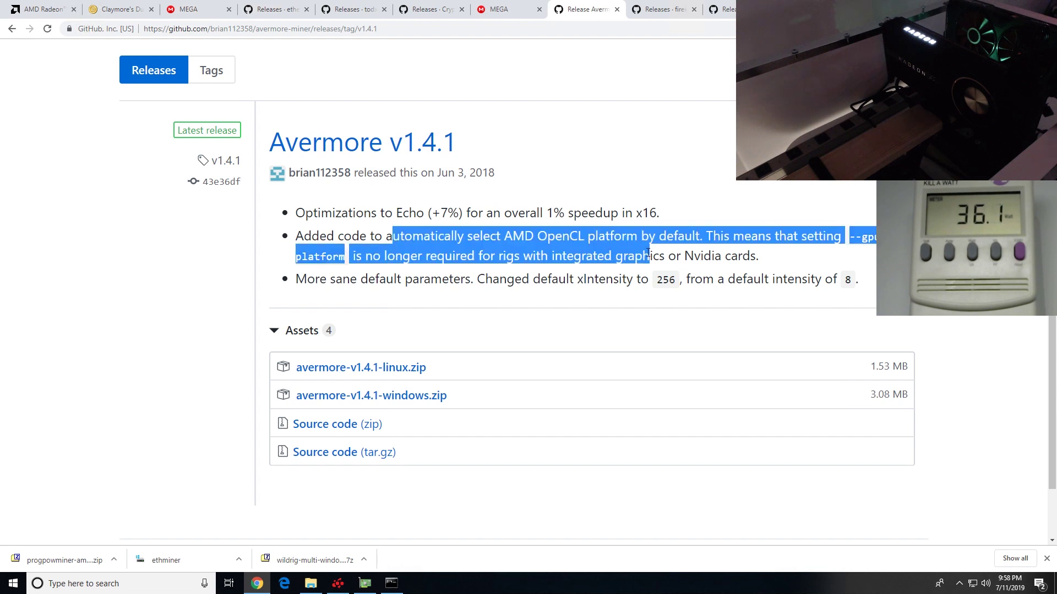
{"action": "left_click", "coordinate": [608, 247]}
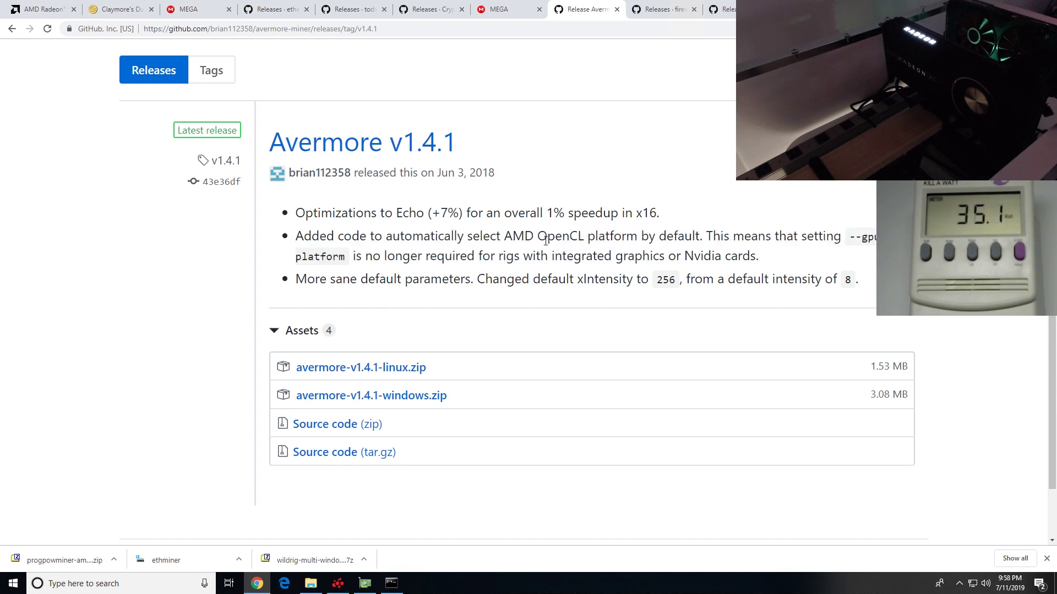
Check the running Avermore console, close it and return to the Downloads folder.
{"action": "left_click", "coordinate": [392, 584]}
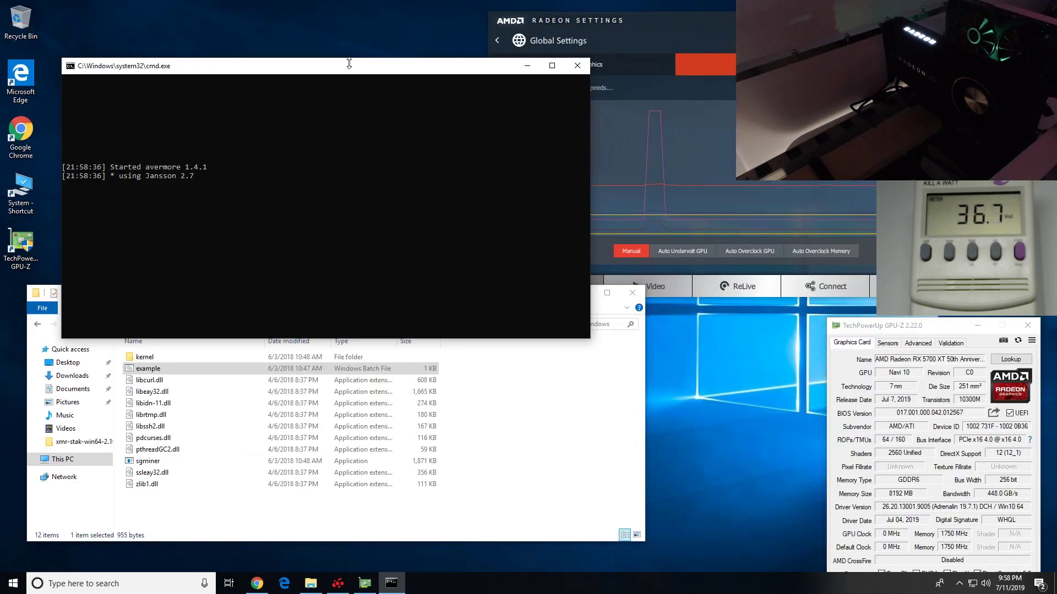
{"action": "left_click_drag", "start_coordinate": [342, 64], "coordinate": [308, 33]}
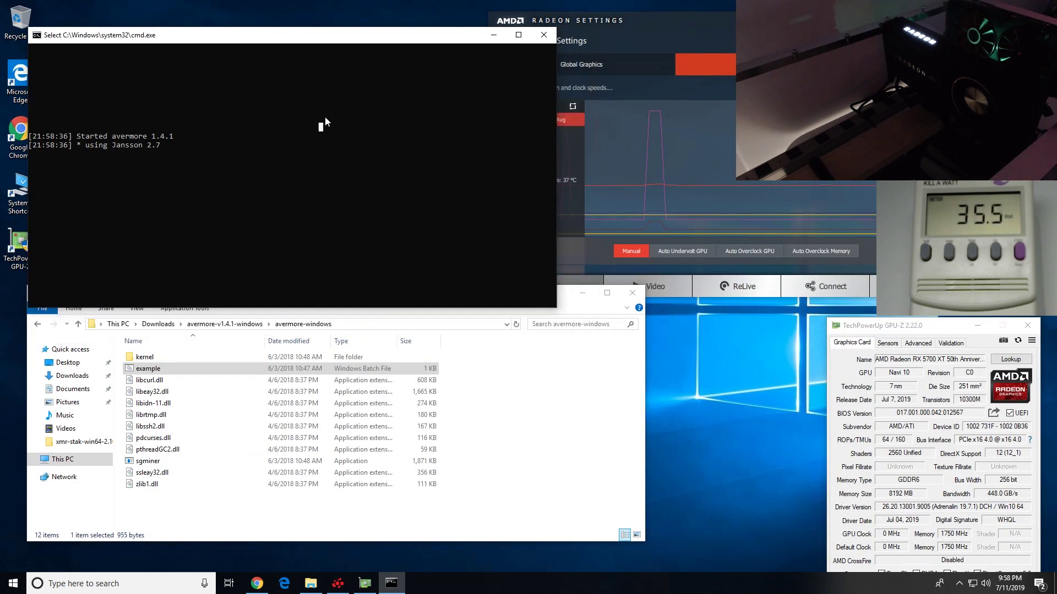
{"action": "left_click", "coordinate": [543, 35]}
{"action": "left_click", "coordinate": [37, 324]}
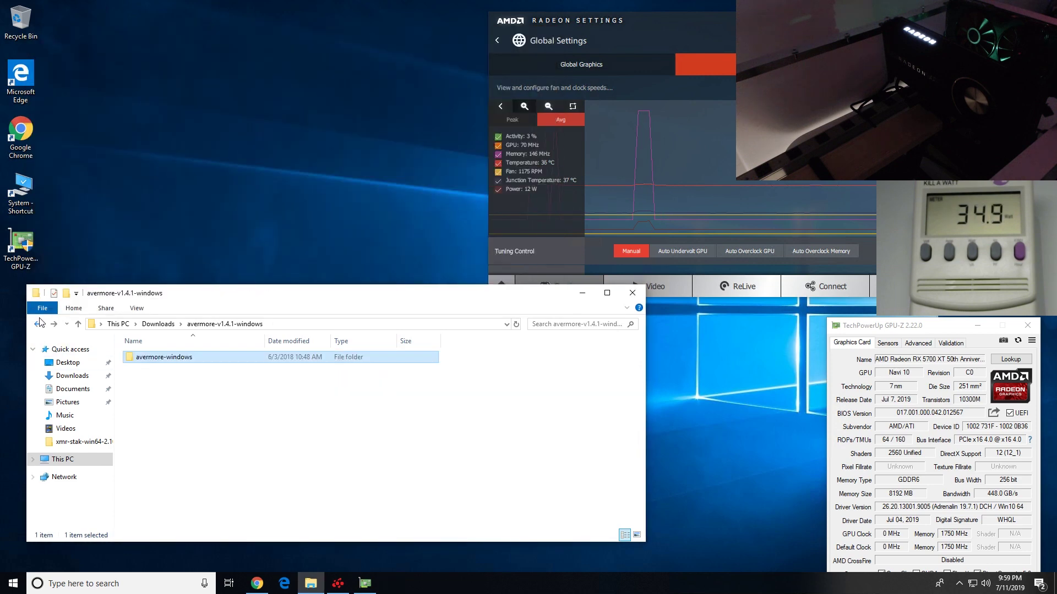
{"action": "left_click", "coordinate": [38, 324]}
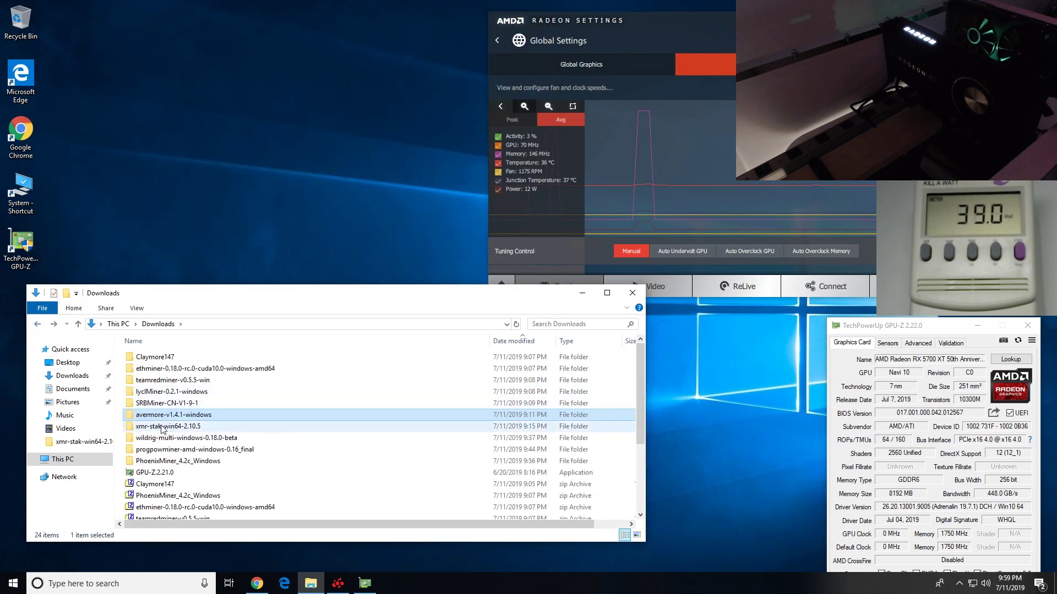
Launch the xmr-stak application from the xmr-stak-win64-2.10.5 folder and view its GitHub releases page in Chrome.
{"action": "double_click", "coordinate": [159, 427]}
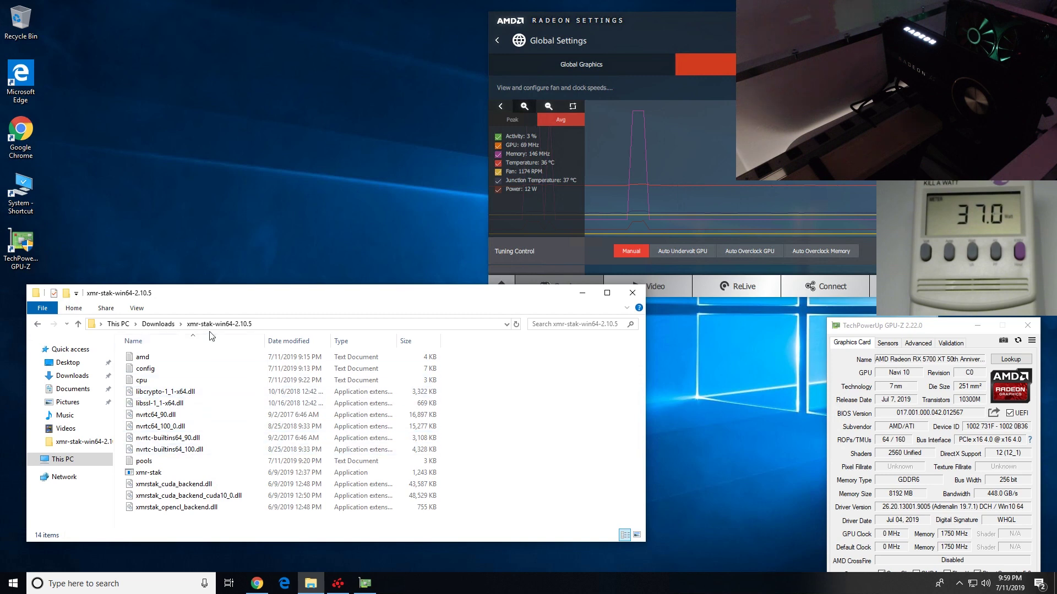
{"action": "double_click", "coordinate": [149, 474]}
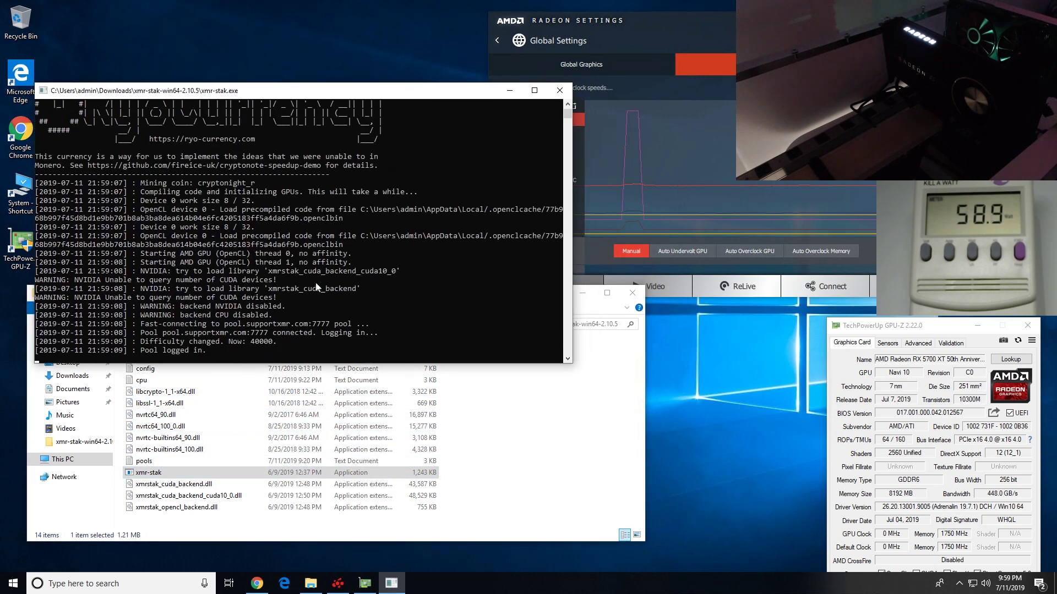
{"action": "left_click", "coordinate": [257, 584]}
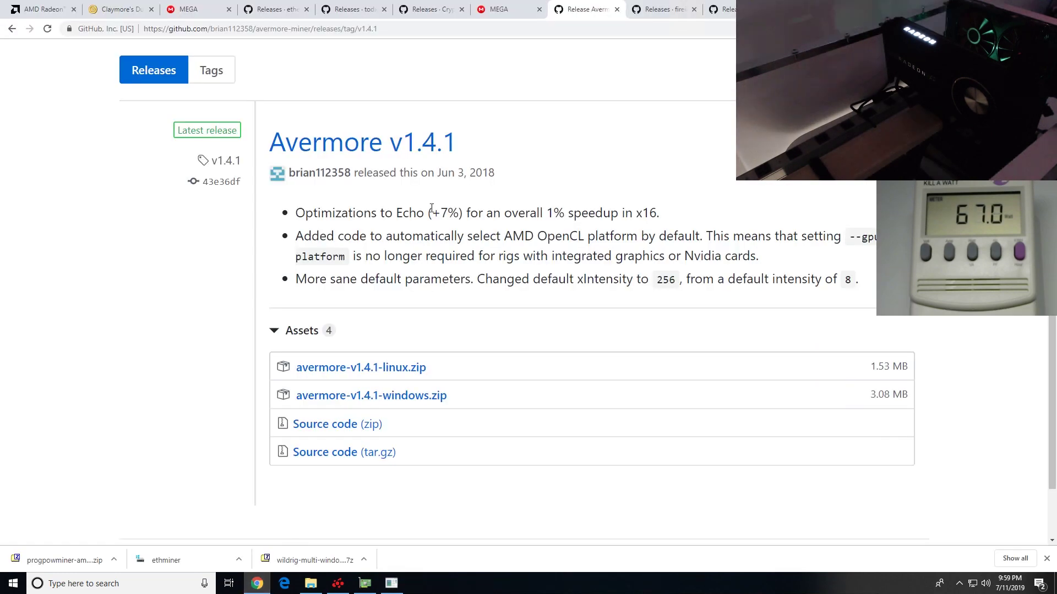
{"action": "left_click", "coordinate": [532, 6]}
{"action": "left_click", "coordinate": [651, 6]}
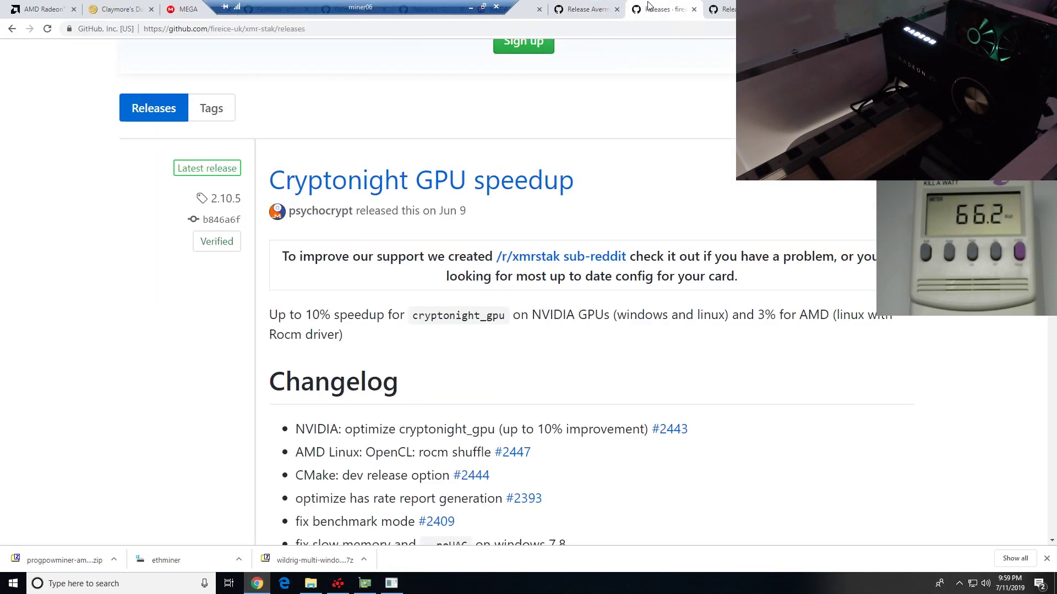
Review the xmr-stak 2.10.5 "Cryptonight GPU speedup" release notes and changelog on its GitHub releases page.
{"action": "scroll", "coordinate": [523, 283], "scroll_direction": "down", "scroll_amount": 15}
{"action": "scroll", "coordinate": [523, 287], "scroll_direction": "down", "scroll_amount": 2}
{"action": "scroll", "coordinate": [471, 323], "scroll_direction": "up", "scroll_amount": 15}
{"action": "left_click_drag", "start_coordinate": [472, 345], "coordinate": [539, 423]}
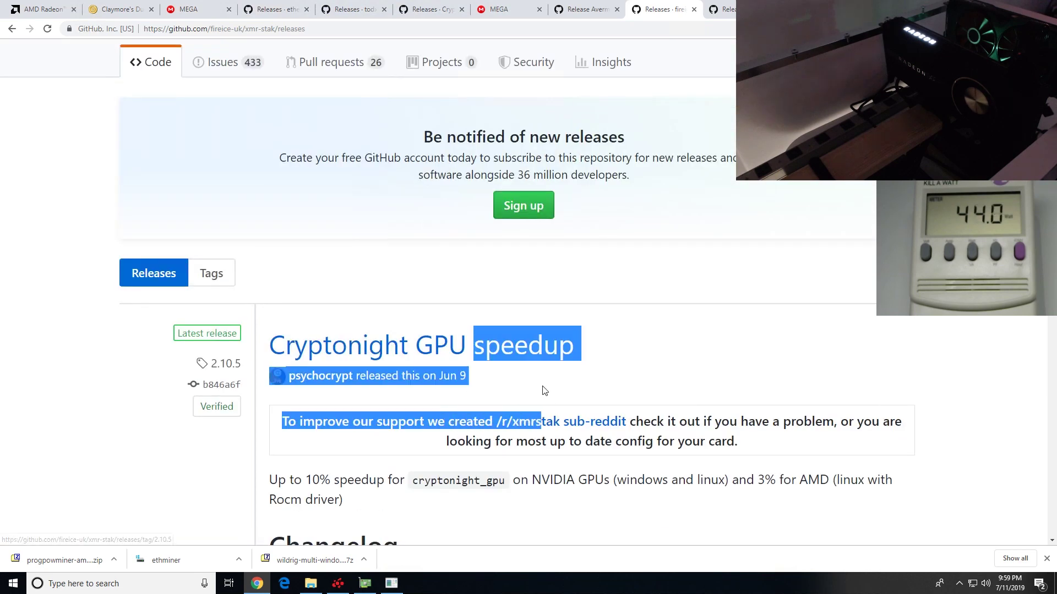
{"action": "left_click", "coordinate": [504, 523]}
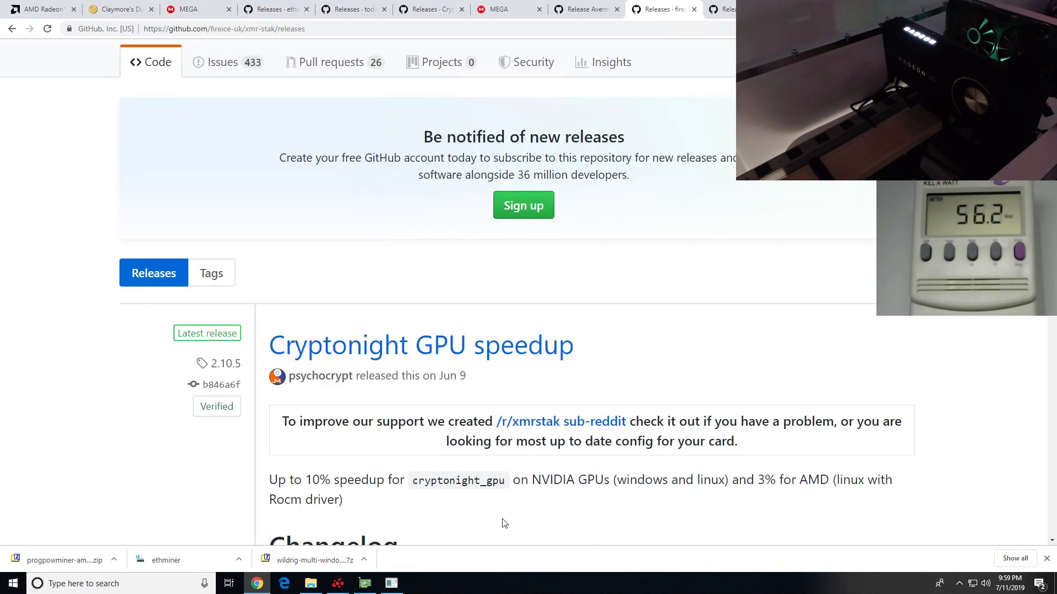
Request a hashrate report in the running xmr-stak console and dismiss the Radeon WattMan notification.
{"action": "left_click", "coordinate": [390, 584]}
{"action": "left_click", "coordinate": [306, 332]}
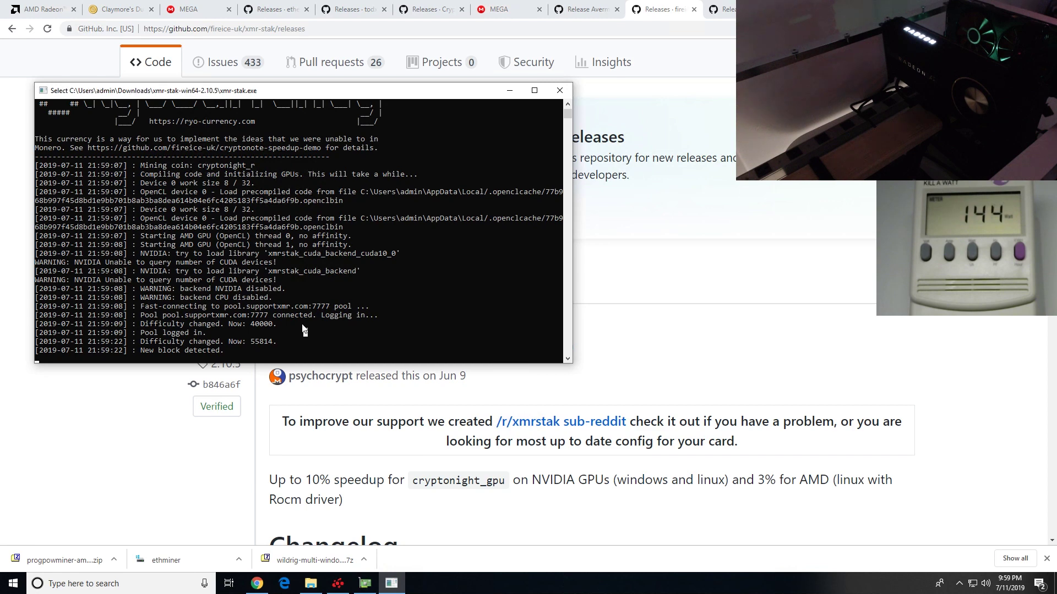
{"action": "key", "text": "h"}
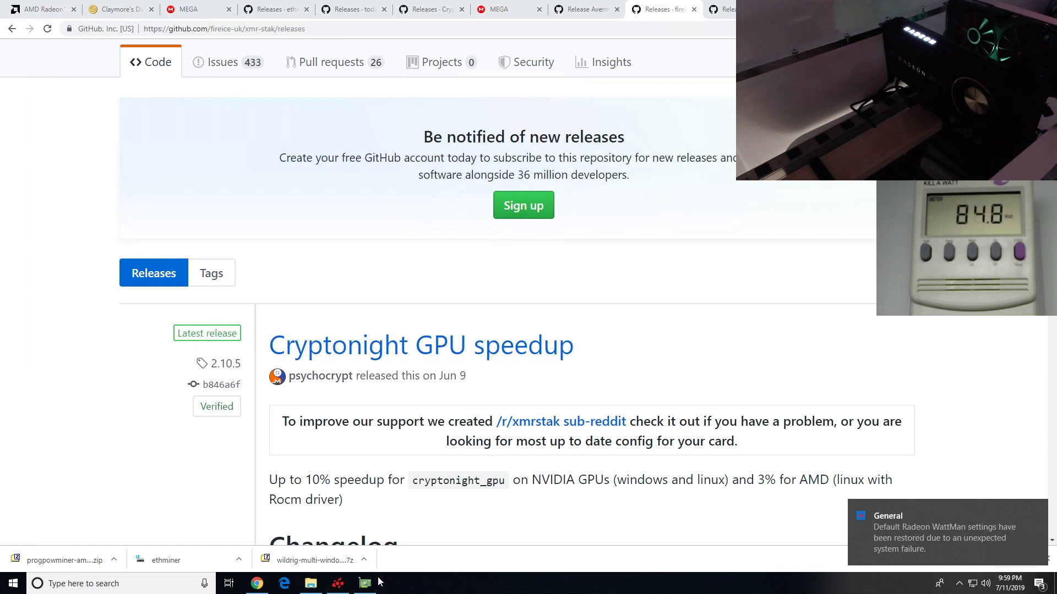
{"action": "left_click", "coordinate": [1039, 511]}
Relaunch the xmr-stak application from the xmr-stak-win64-2.10.5 folder.
{"action": "left_click", "coordinate": [311, 583]}
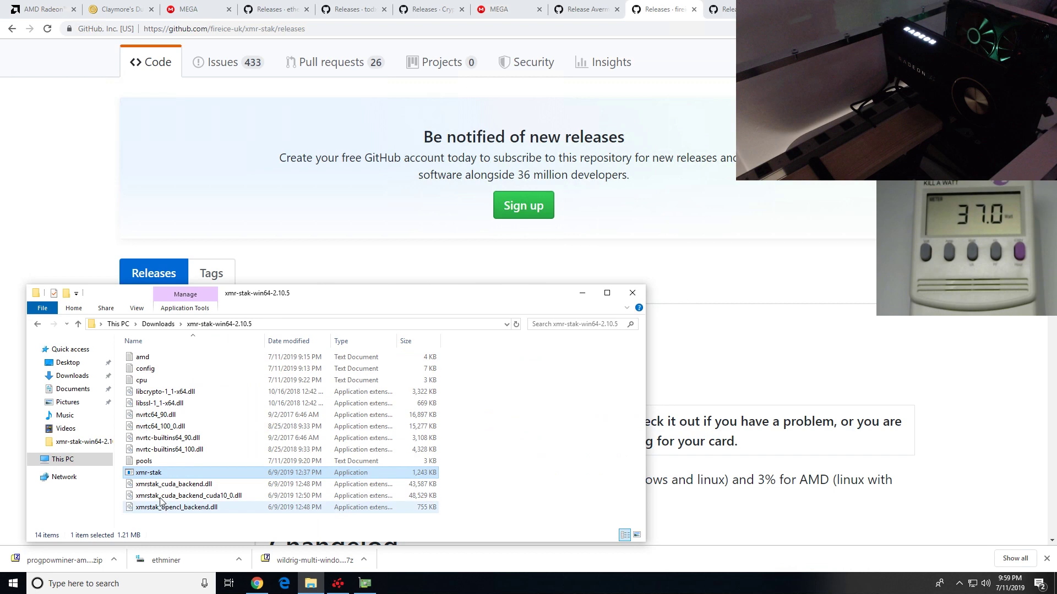
{"action": "double_click", "coordinate": [156, 473]}
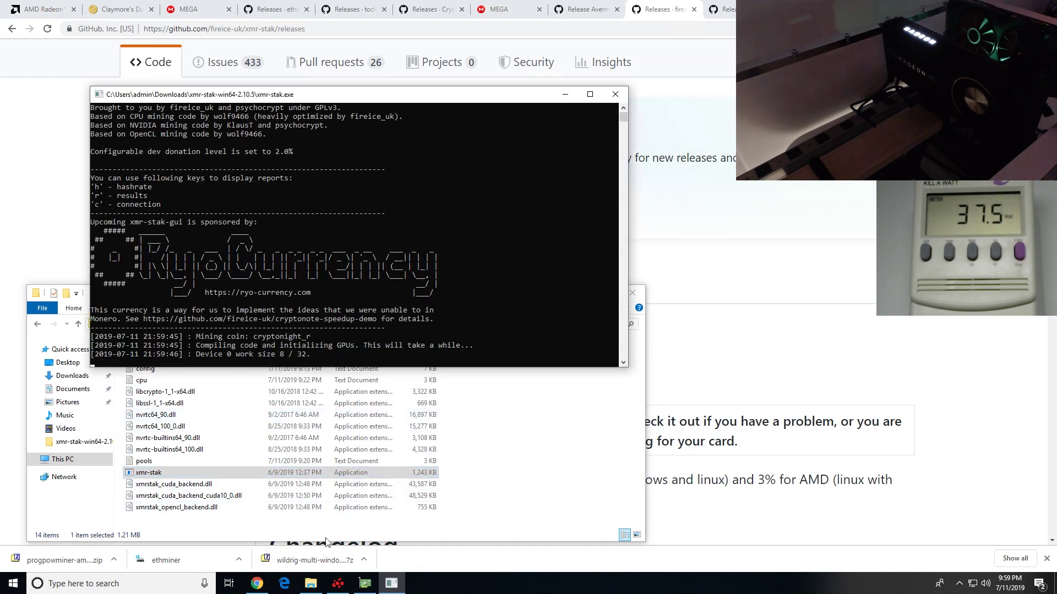
{"action": "left_click", "coordinate": [333, 328]}
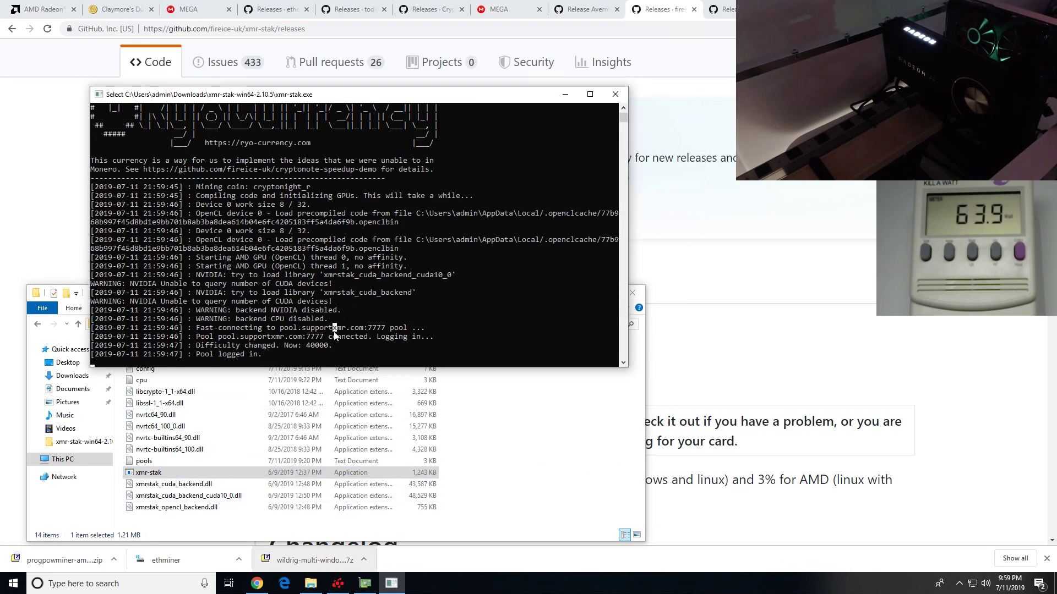
Close the first MEGA tab and the three GitHub releases tabs following it in Chrome.
{"action": "left_click", "coordinate": [229, 10]}
{"action": "left_click", "coordinate": [229, 9]}
{"action": "left_click", "coordinate": [229, 10]}
{"action": "left_click", "coordinate": [229, 10]}
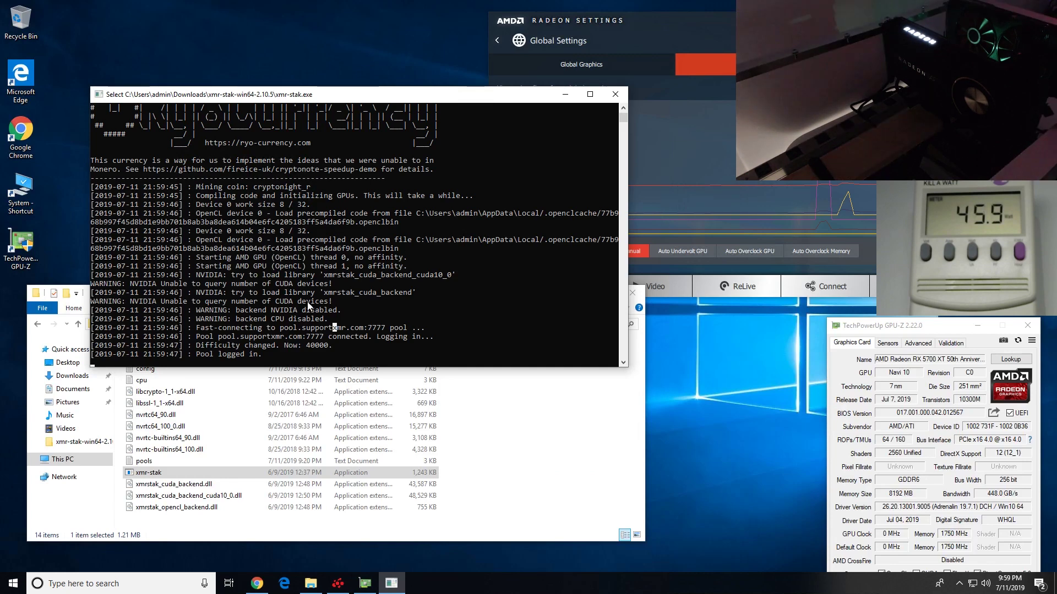
Request a hashrate report in the xmr-stak console, and start xmr-stak again from its folder.
{"action": "left_click_drag", "start_coordinate": [354, 99], "coordinate": [312, 148]}
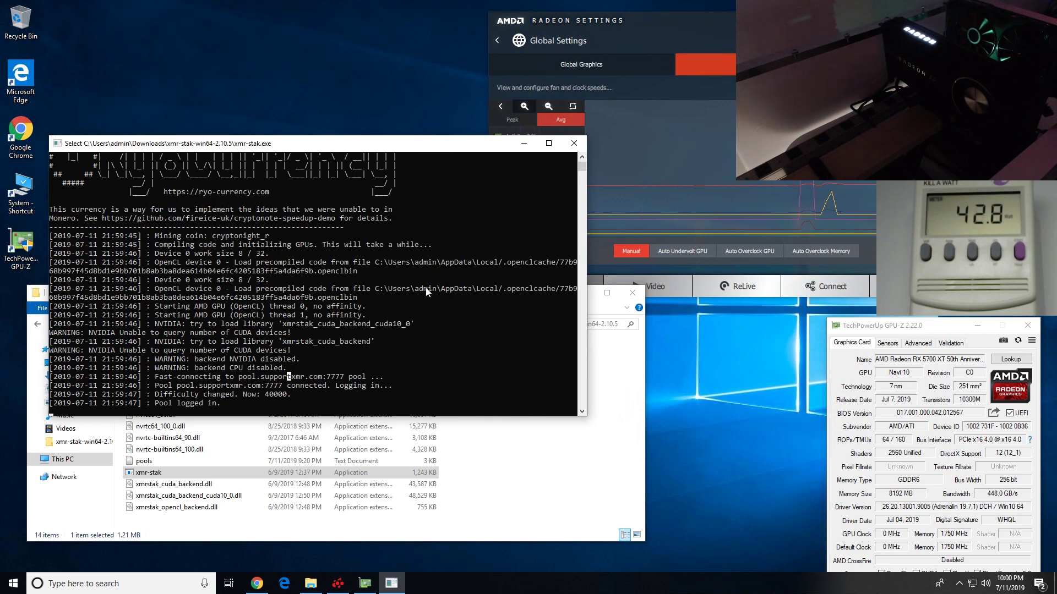
{"action": "key", "text": "h"}
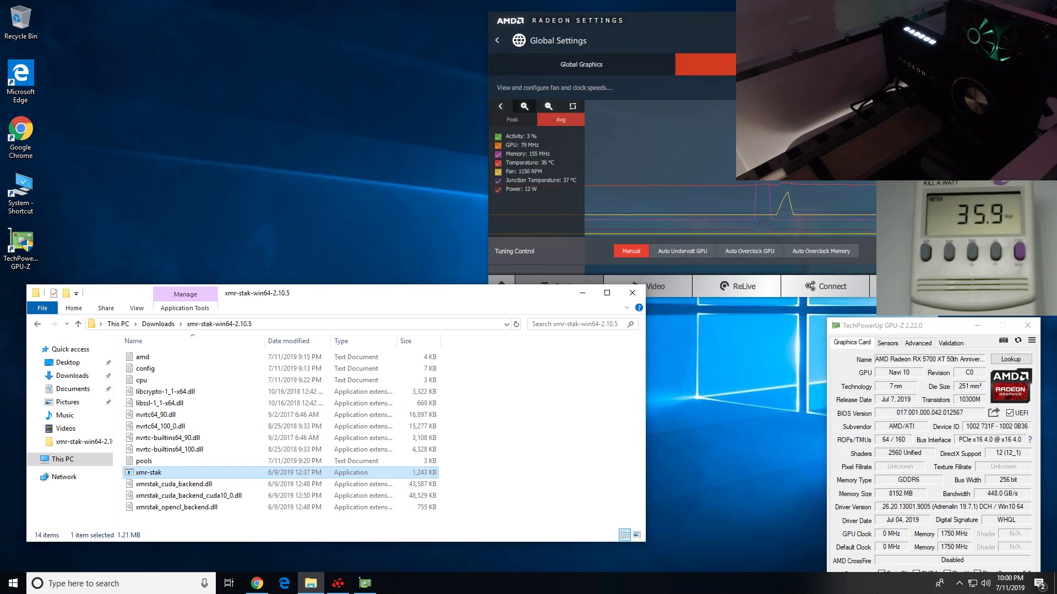
{"action": "double_click", "coordinate": [148, 473]}
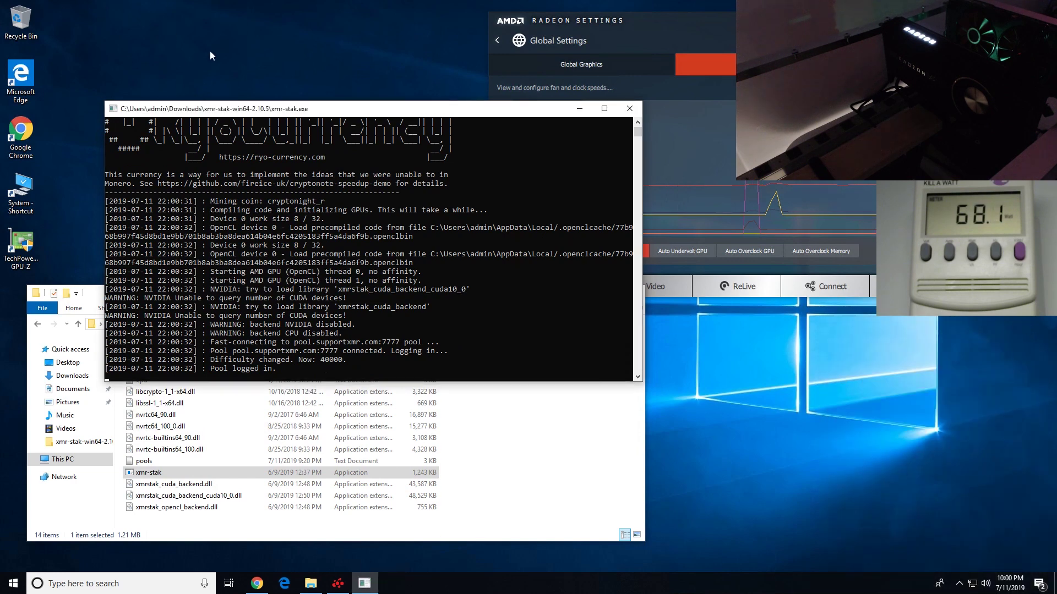
Move the xmr-stak console so the Radeon Settings readings stay visible, and request hashrate reports.
{"action": "left_click_drag", "start_coordinate": [287, 111], "coordinate": [183, 198]}
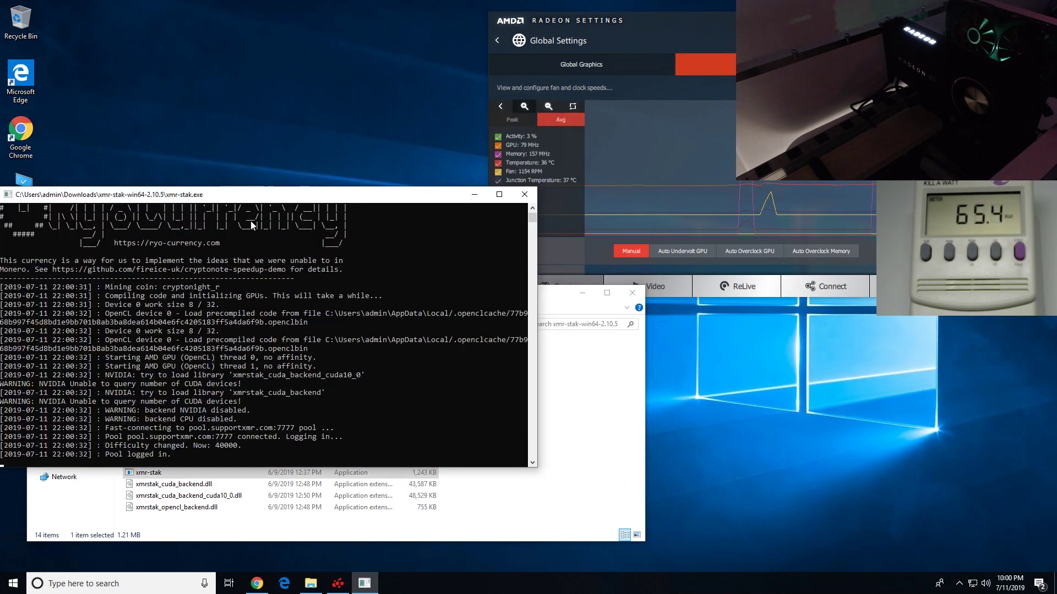
{"action": "left_click_drag", "start_coordinate": [251, 225], "coordinate": [251, 224]}
{"action": "left_click", "coordinate": [317, 491]}
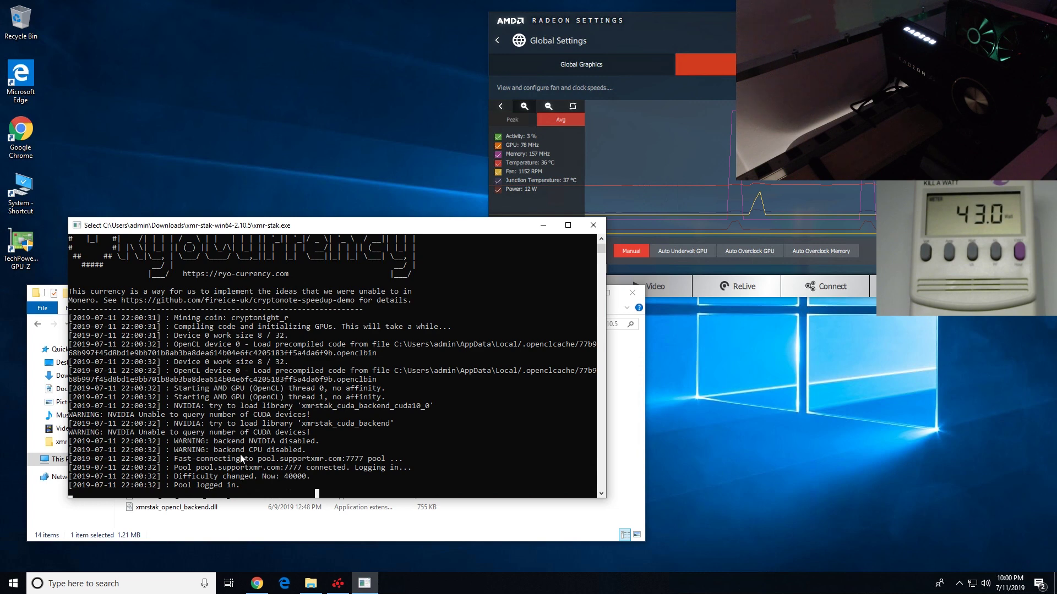
{"action": "key", "text": "h"}
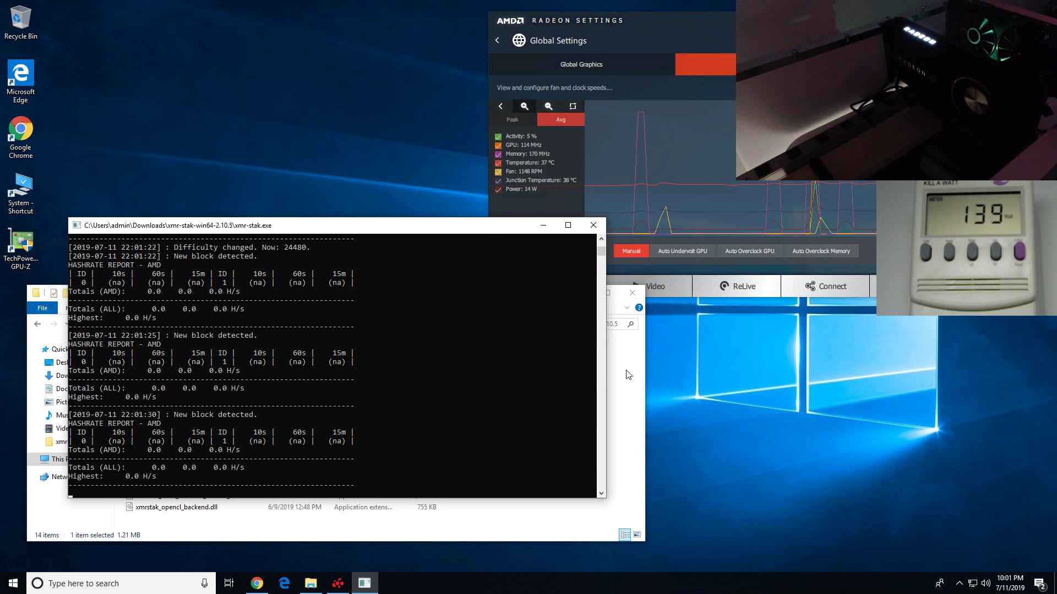
{"action": "left_click", "coordinate": [431, 405]}
{"action": "key", "text": "Escape"}
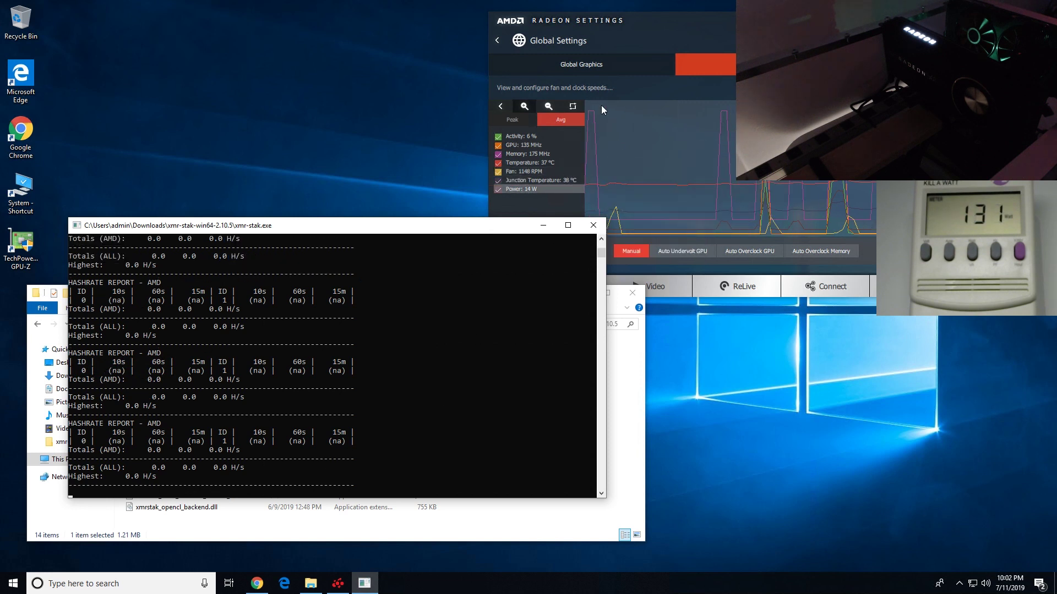
Check the GPU speed, fan speed and temperatures in Radeon Settings against the hashrate reports in the xmr-stak console.
{"action": "left_click", "coordinate": [657, 41]}
{"action": "scroll", "coordinate": [606, 210], "scroll_direction": "down", "scroll_amount": 5}
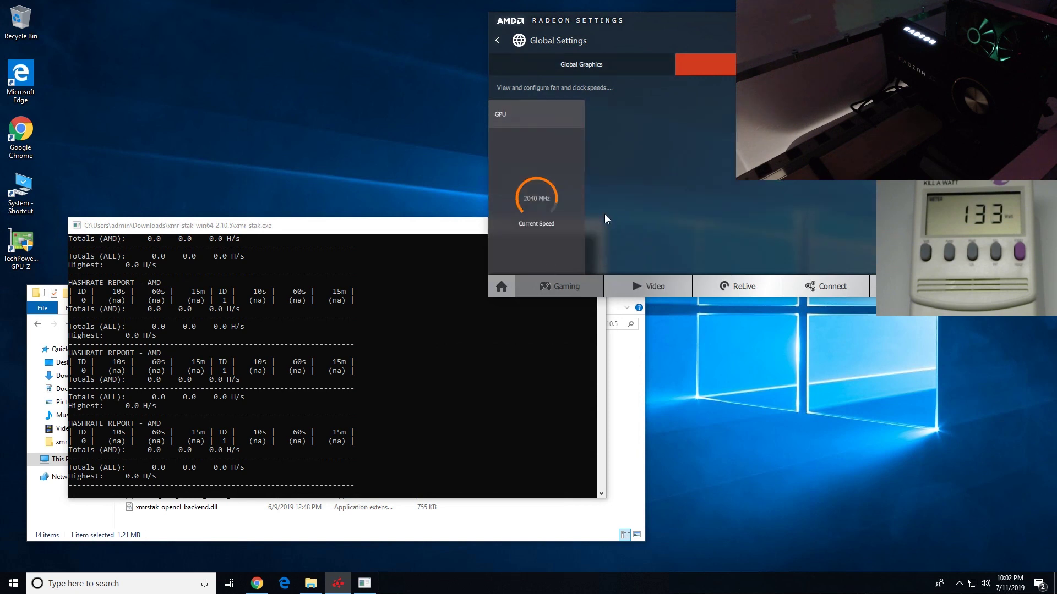
{"action": "scroll", "coordinate": [604, 218], "scroll_direction": "down", "scroll_amount": 3}
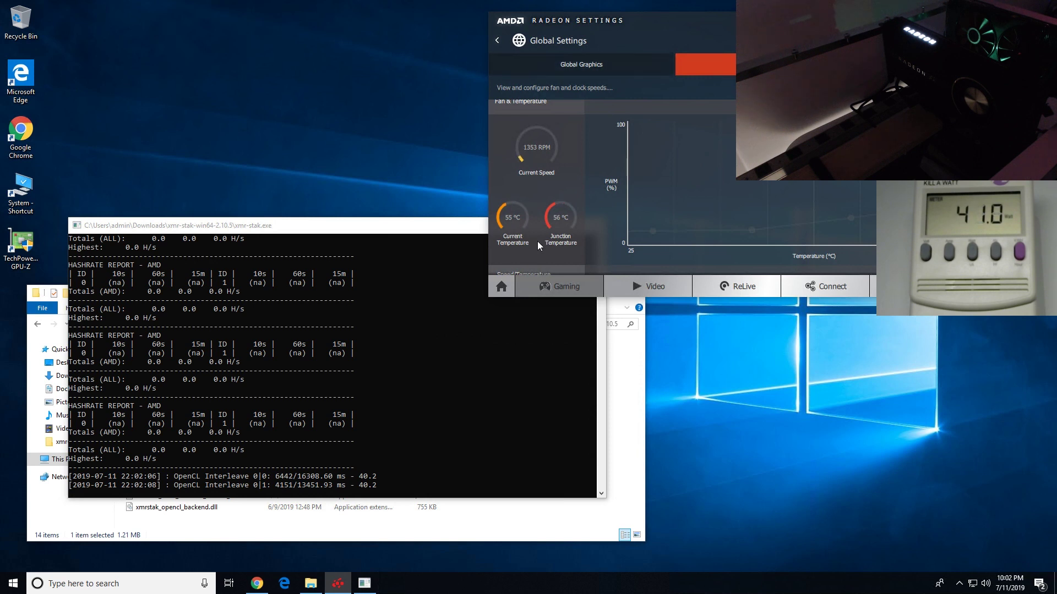
{"action": "left_click", "coordinate": [403, 235]}
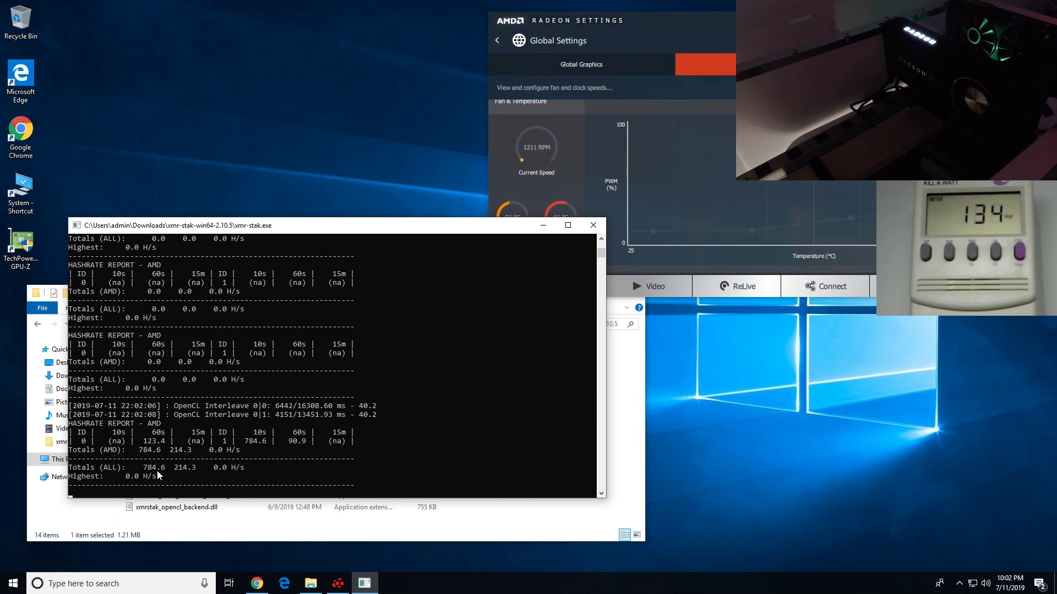
{"action": "left_click", "coordinate": [649, 38]}
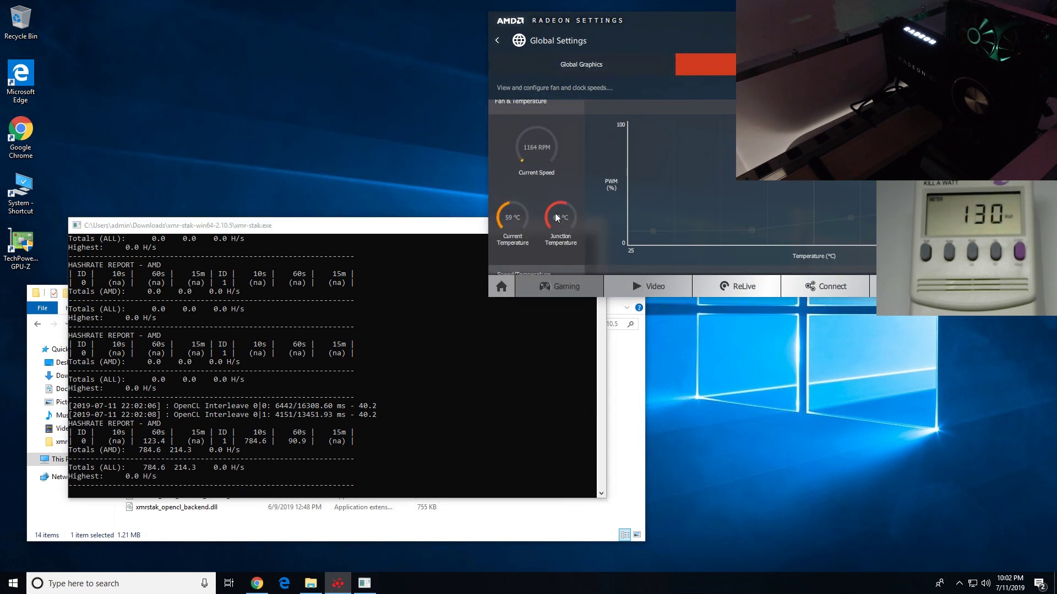
{"action": "left_click", "coordinate": [387, 306]}
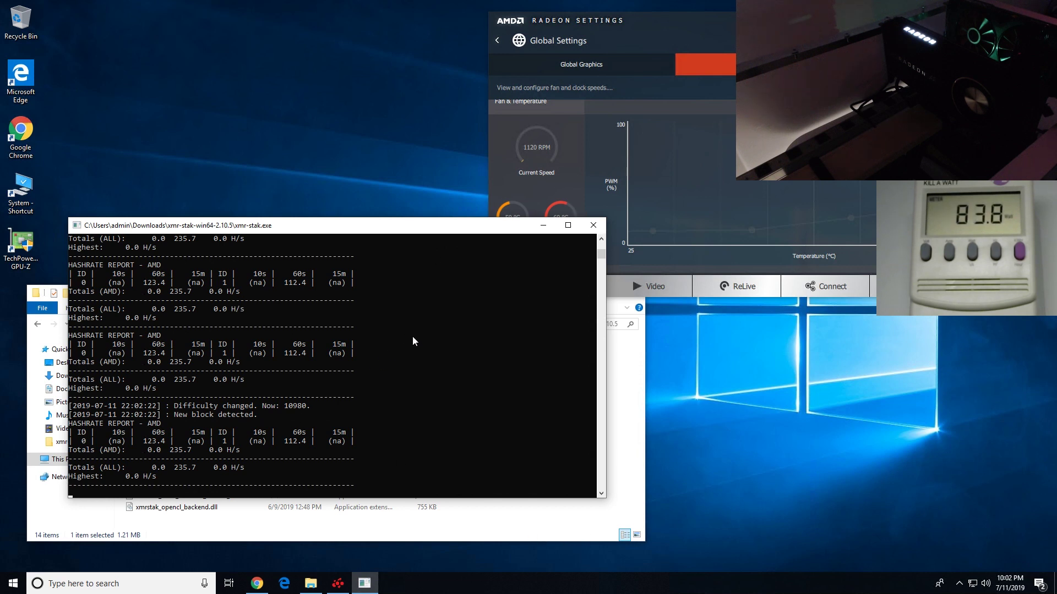
Close xmr-stak, and test the start-vertcoin batch file from the wildrig-multi-windows-0.18.0-beta folder in Downloads.
{"action": "left_click", "coordinate": [593, 226]}
{"action": "left_click", "coordinate": [37, 325]}
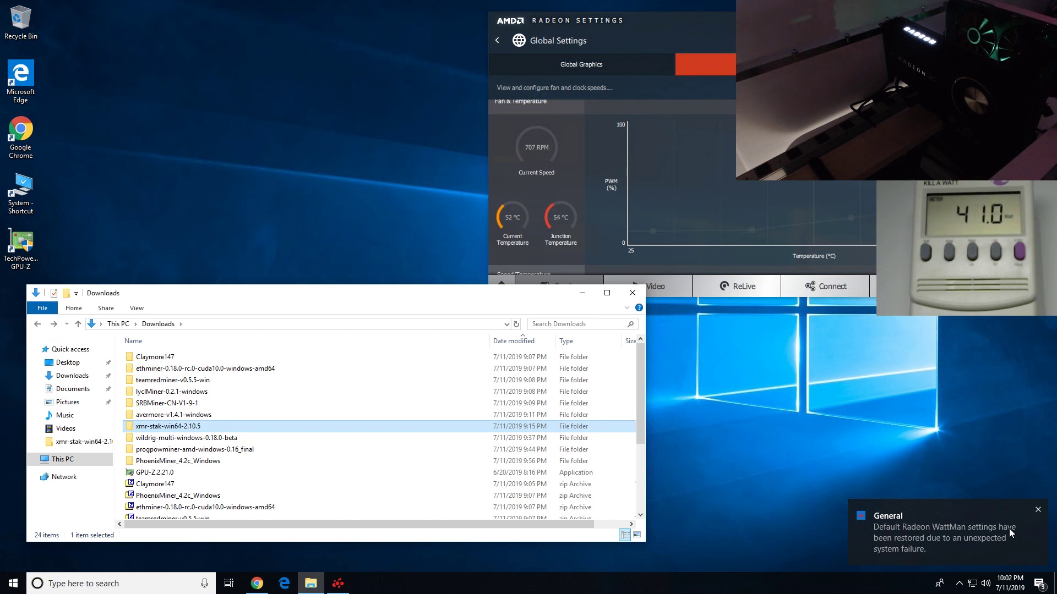
{"action": "double_click", "coordinate": [221, 438]}
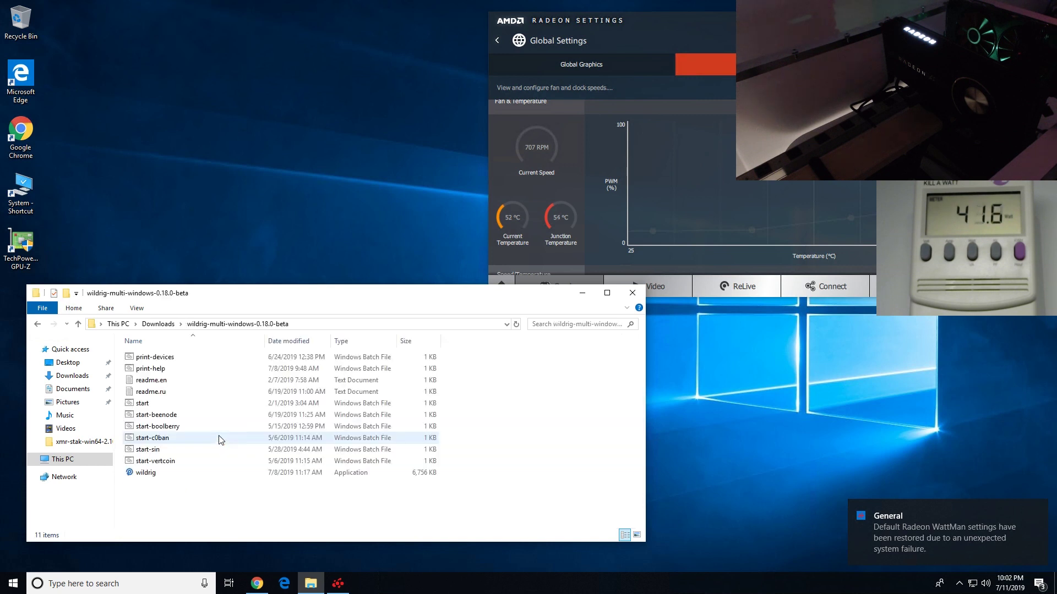
{"action": "double_click", "coordinate": [159, 465]}
{"action": "left_click_drag", "start_coordinate": [319, 135], "coordinate": [365, 209]}
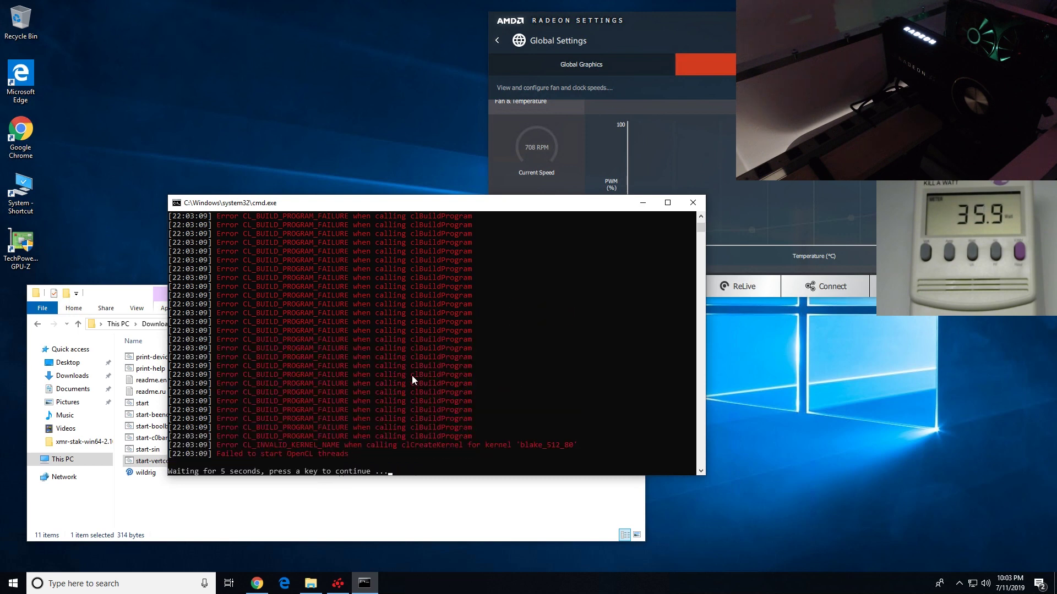
{"action": "left_click", "coordinate": [693, 203]}
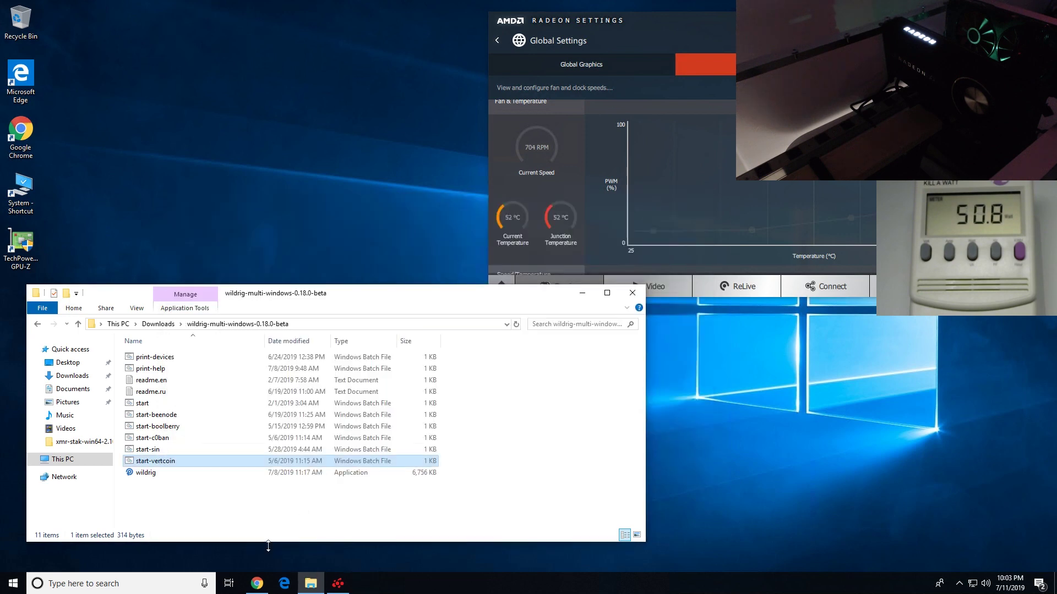
In Chrome, check the WildRig Multi 0.18.0 beta release notes and release age on GitHub, and view the AMD driver support page.
{"action": "left_click", "coordinate": [257, 583]}
{"action": "left_click", "coordinate": [387, 7]}
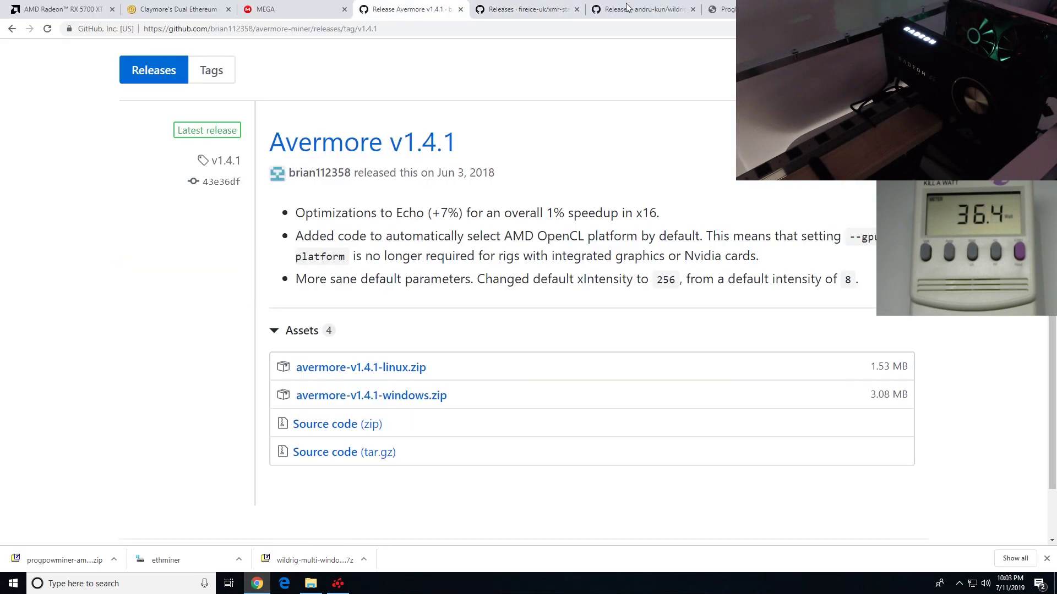
{"action": "left_click", "coordinate": [626, 7]}
{"action": "scroll", "coordinate": [365, 243], "scroll_direction": "up", "scroll_amount": 1}
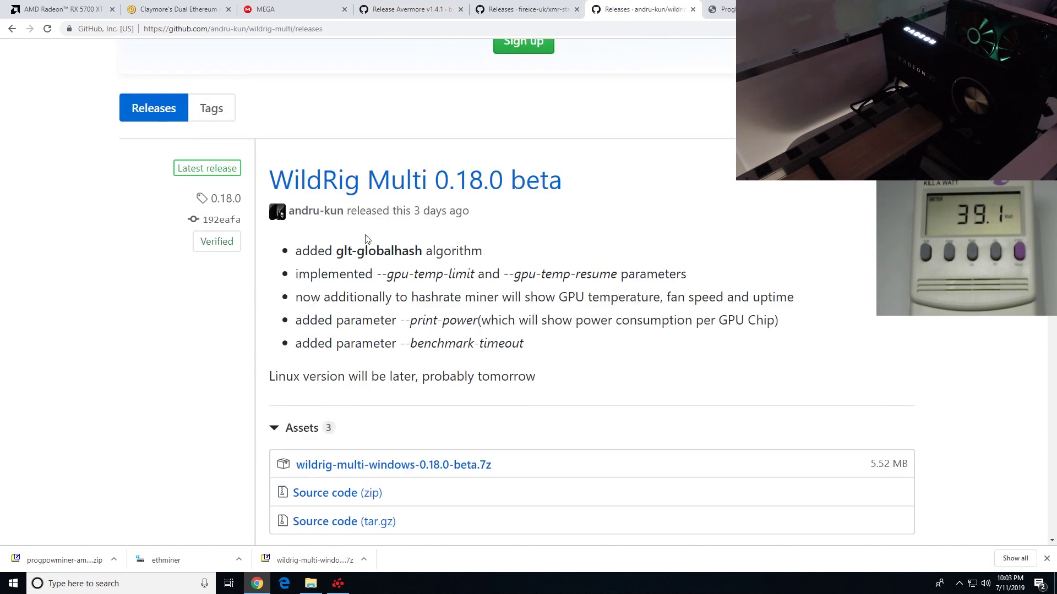
{"action": "left_click_drag", "start_coordinate": [469, 211], "coordinate": [282, 212]}
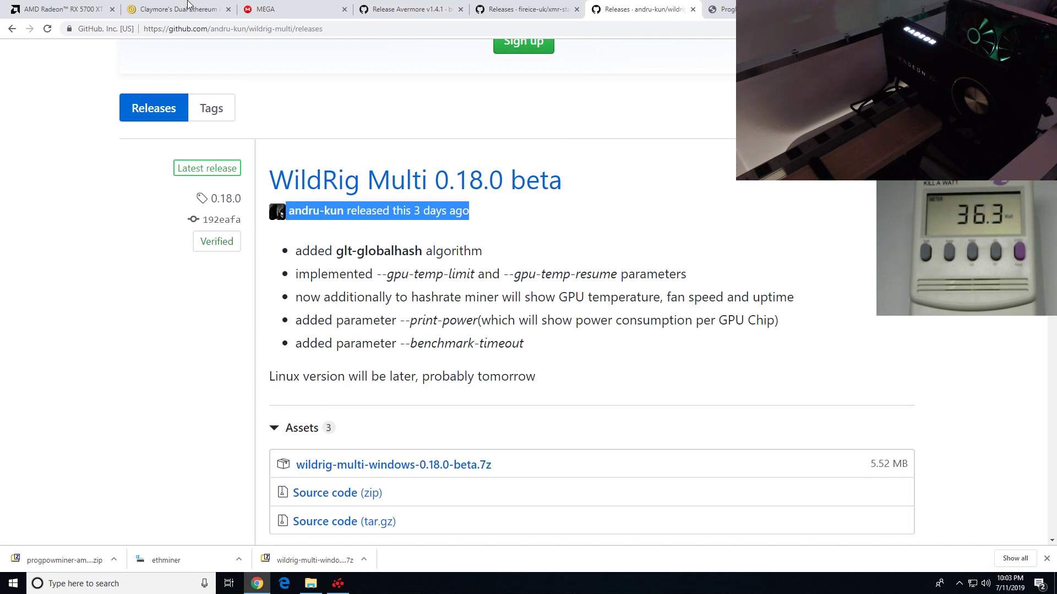
{"action": "left_click", "coordinate": [80, 9]}
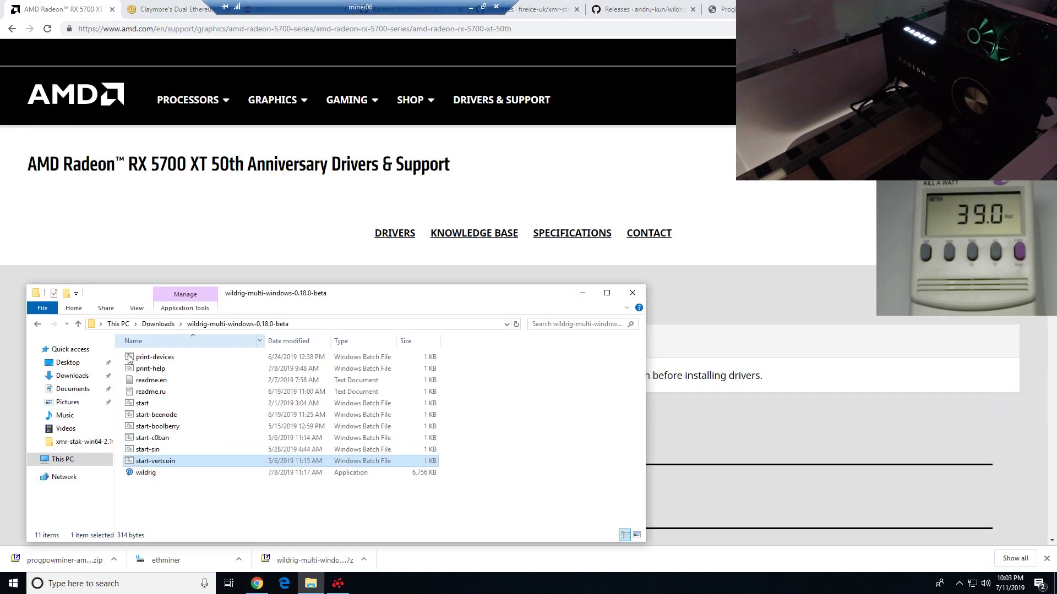
Run WildRig's start-sin batch file, close its console and return to the Downloads folder.
{"action": "double_click", "coordinate": [156, 451]}
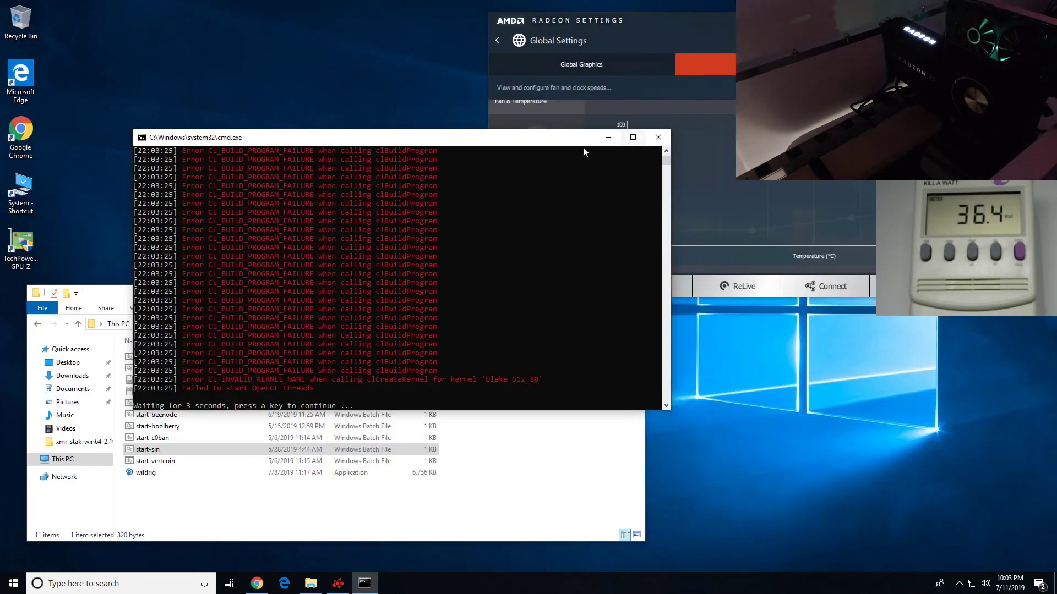
{"action": "left_click", "coordinate": [658, 138]}
{"action": "left_click", "coordinate": [38, 324]}
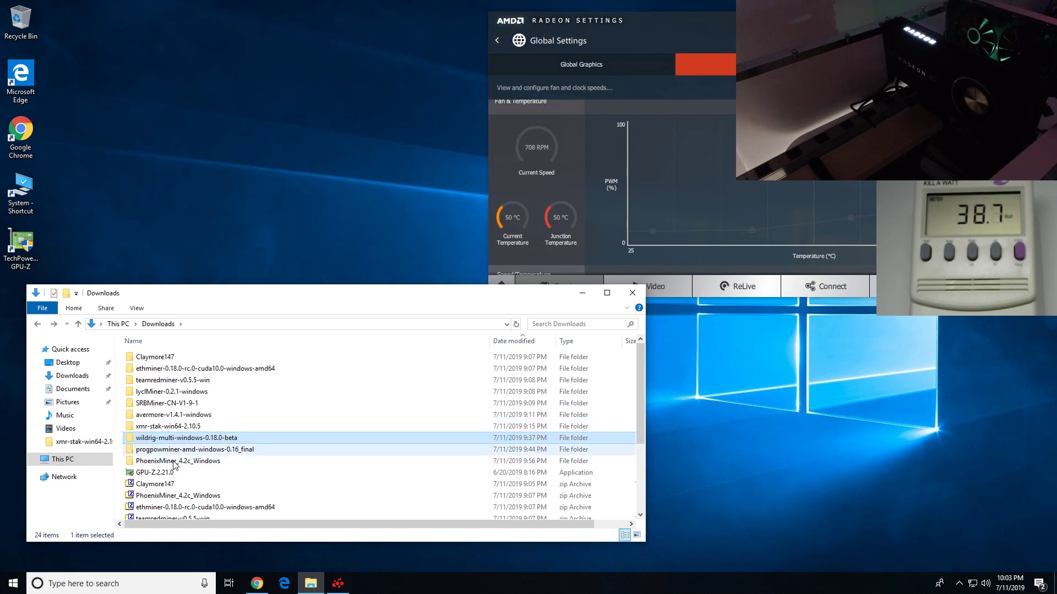
Run the start batch file in the nested progpowminer-amd-windows-0.16_final folder and close its console.
{"action": "double_click", "coordinate": [184, 450]}
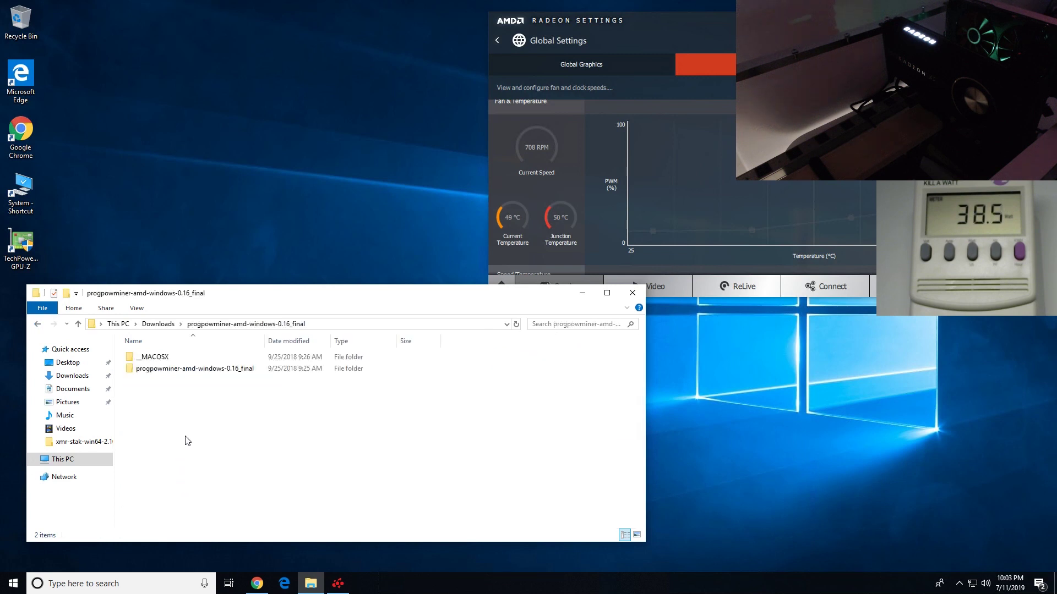
{"action": "double_click", "coordinate": [170, 370]}
{"action": "left_click", "coordinate": [144, 392]}
{"action": "double_click", "coordinate": [144, 392]}
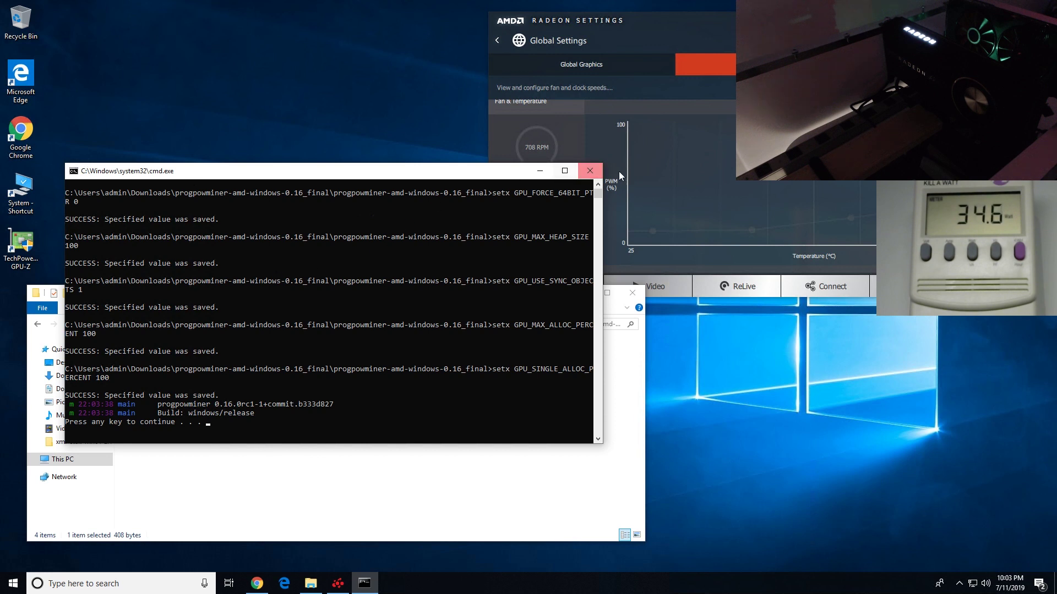
{"action": "left_click", "coordinate": [590, 174]}
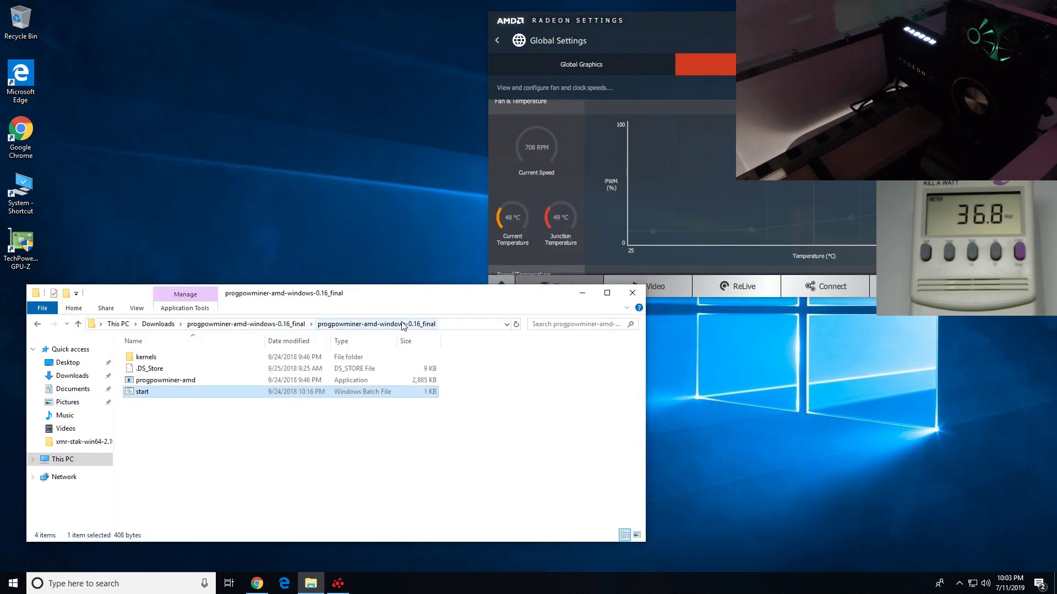
Leave the inner progpowminer folder and view the ProgPoW AMD miner page on cryptomining-blog.com in Chrome.
{"action": "left_click", "coordinate": [37, 323]}
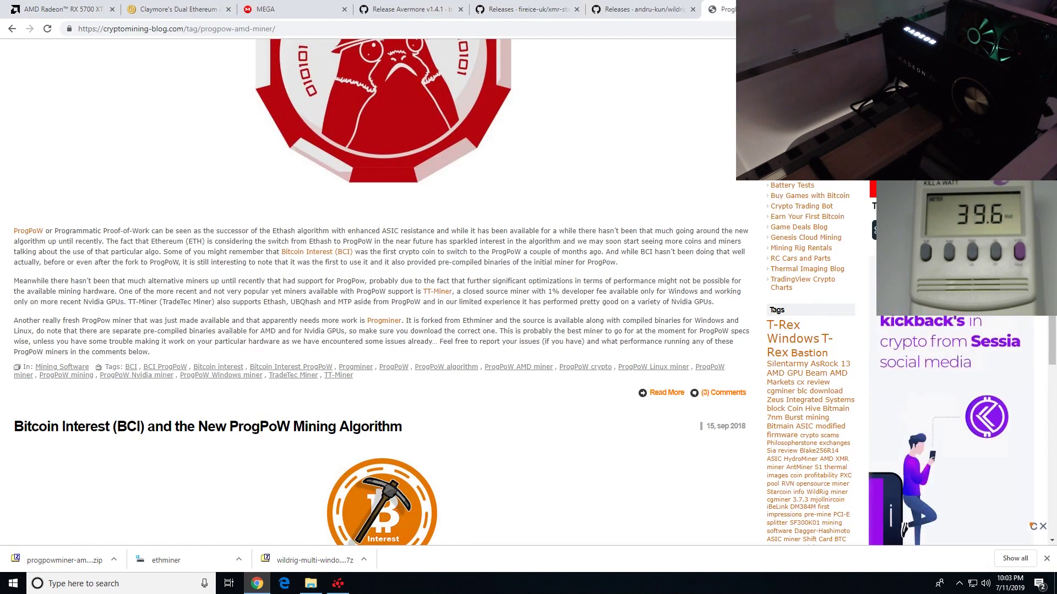
{"action": "scroll", "coordinate": [616, 114], "scroll_direction": "up", "scroll_amount": 10}
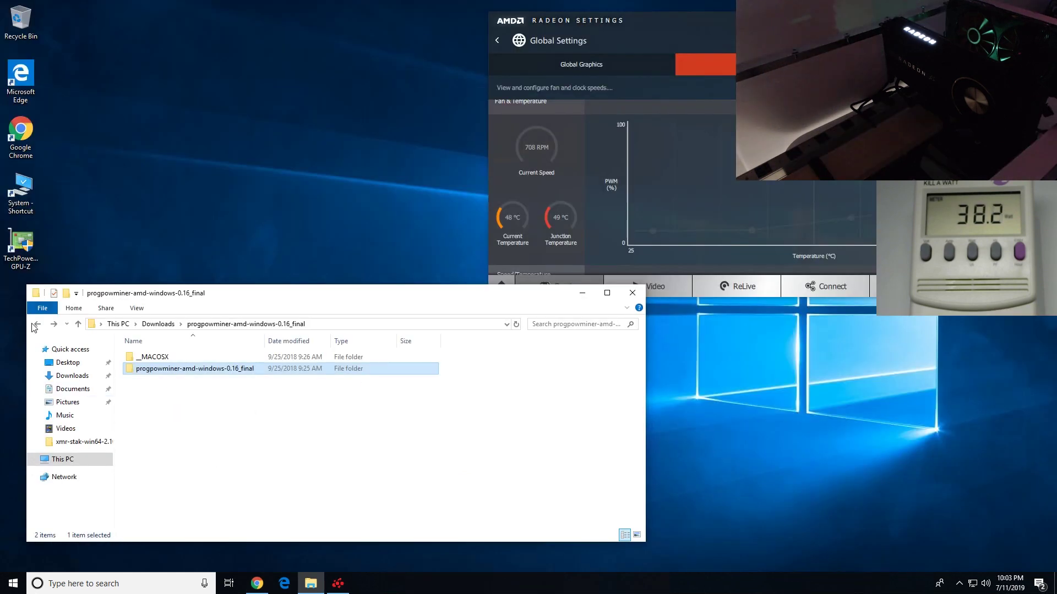
Run the start_miner batch file in the PhoenixMiner_4.2c_Windows folder under Downloads and close its console.
{"action": "left_click", "coordinate": [46, 324]}
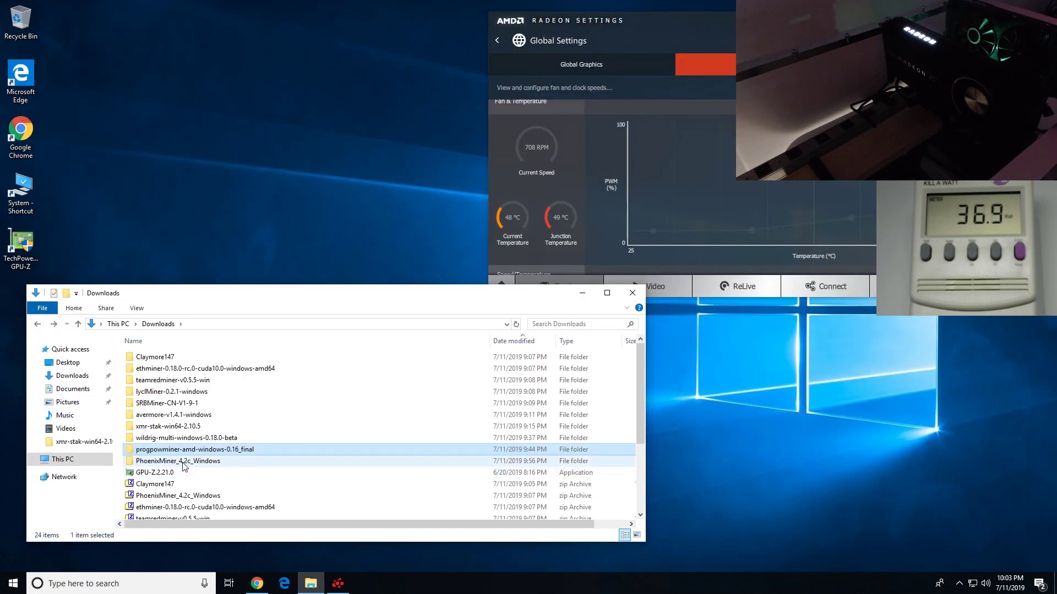
{"action": "double_click", "coordinate": [185, 383]}
{"action": "double_click", "coordinate": [152, 461]}
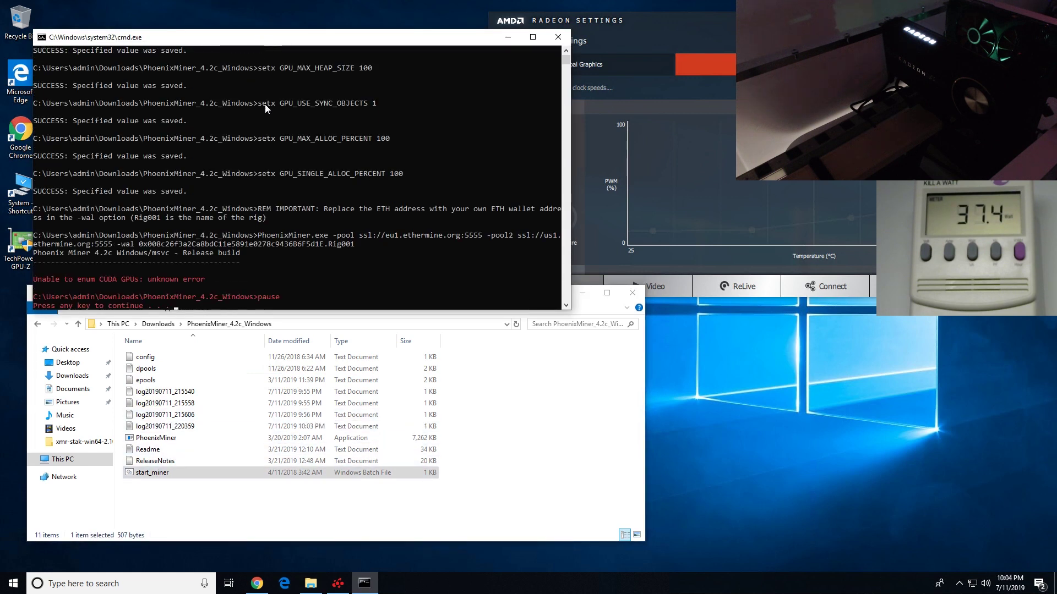
{"action": "left_click", "coordinate": [559, 37]}
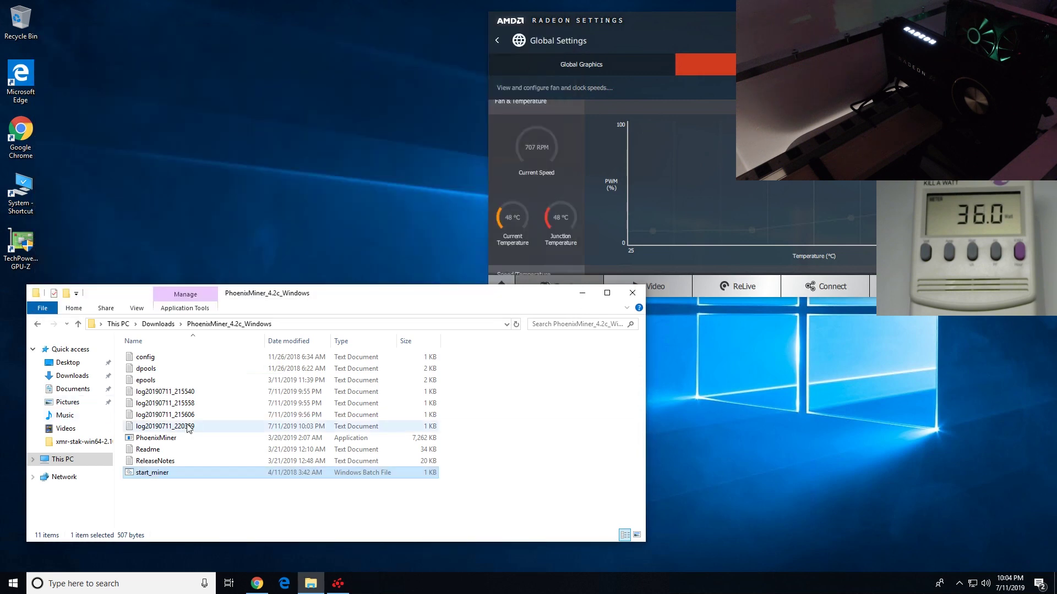
Read PhoenixMiner's config text file, close it, and return to the Downloads folder to review the miner folders.
{"action": "double_click", "coordinate": [149, 359]}
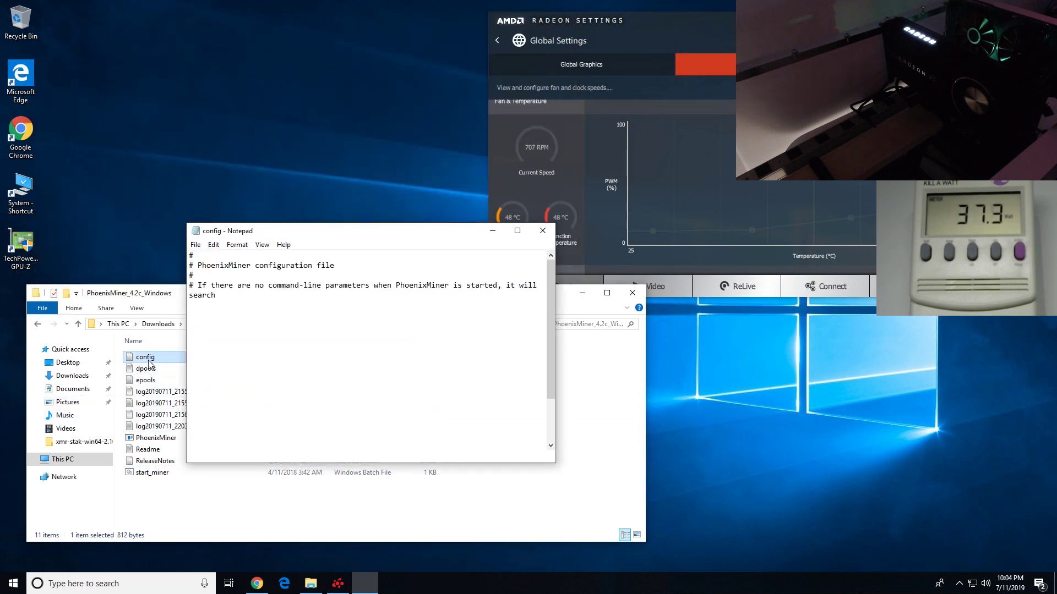
{"action": "scroll", "coordinate": [378, 369], "scroll_direction": "down", "scroll_amount": 2}
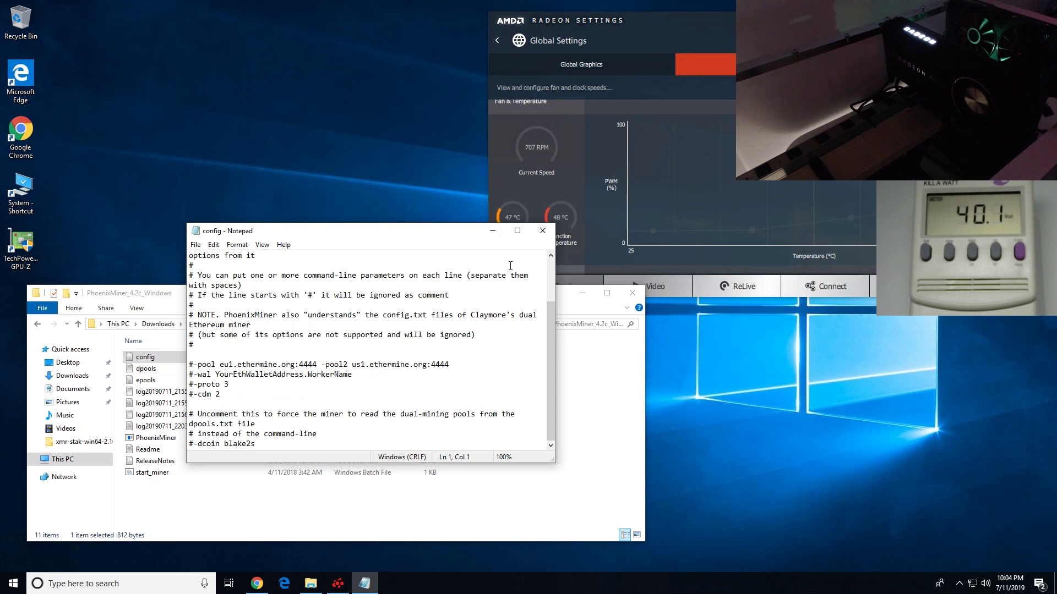
{"action": "left_click", "coordinate": [542, 230]}
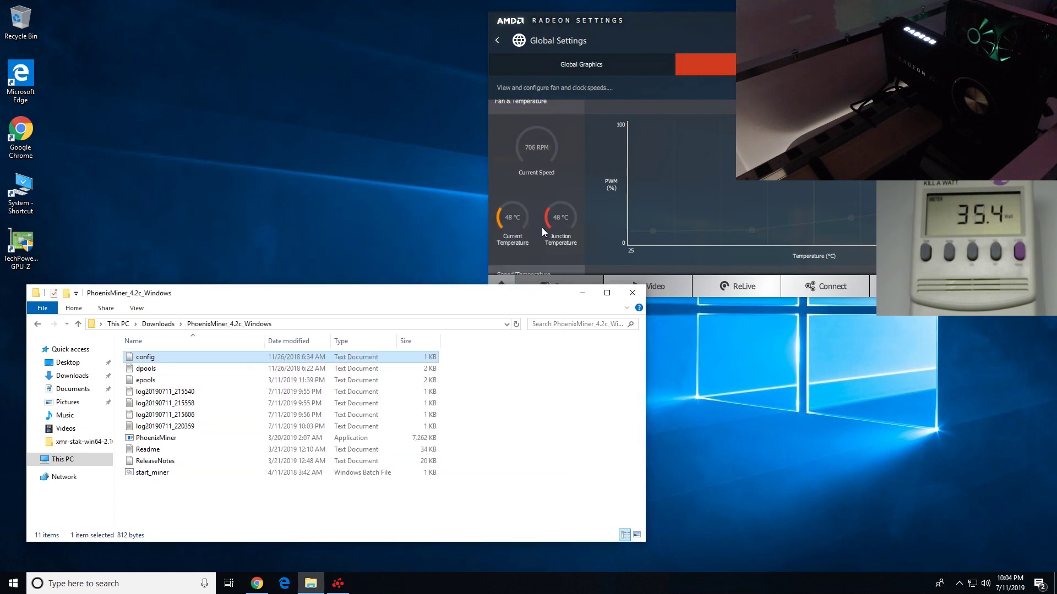
{"action": "left_click", "coordinate": [581, 294]}
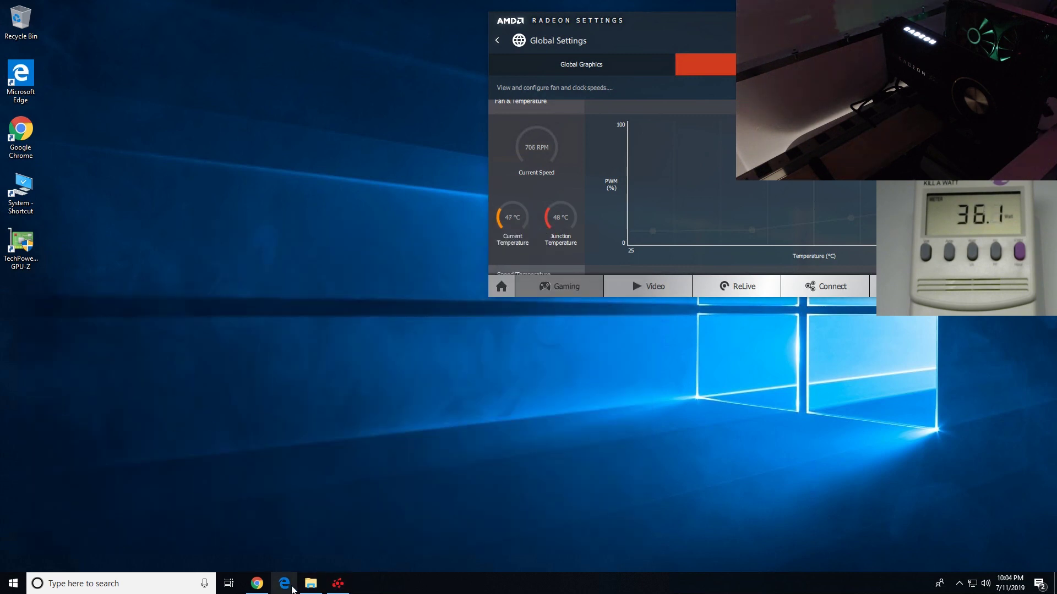
{"action": "left_click", "coordinate": [311, 583]}
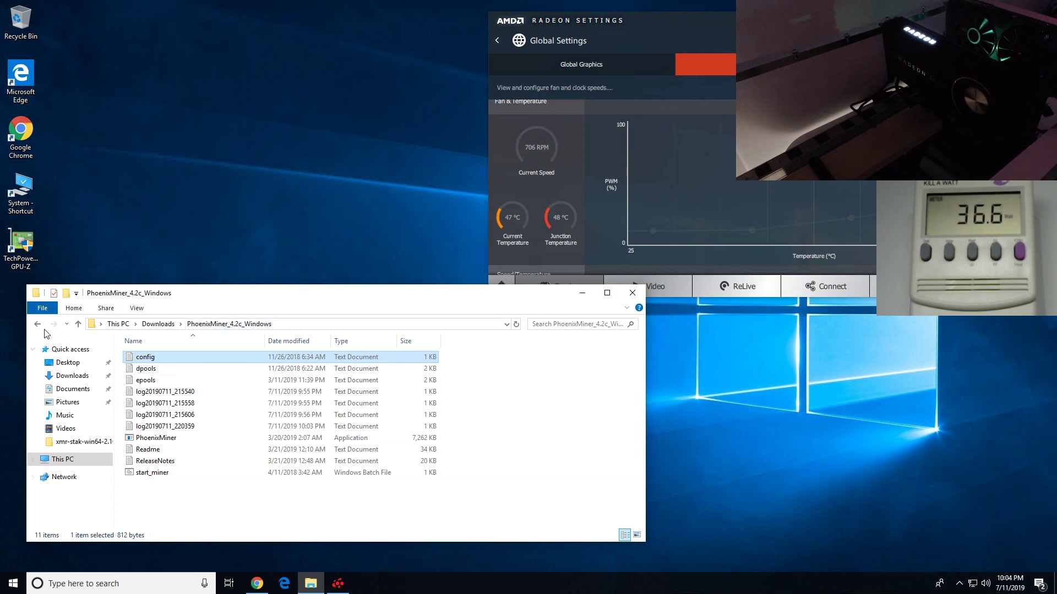
{"action": "left_click", "coordinate": [158, 324]}
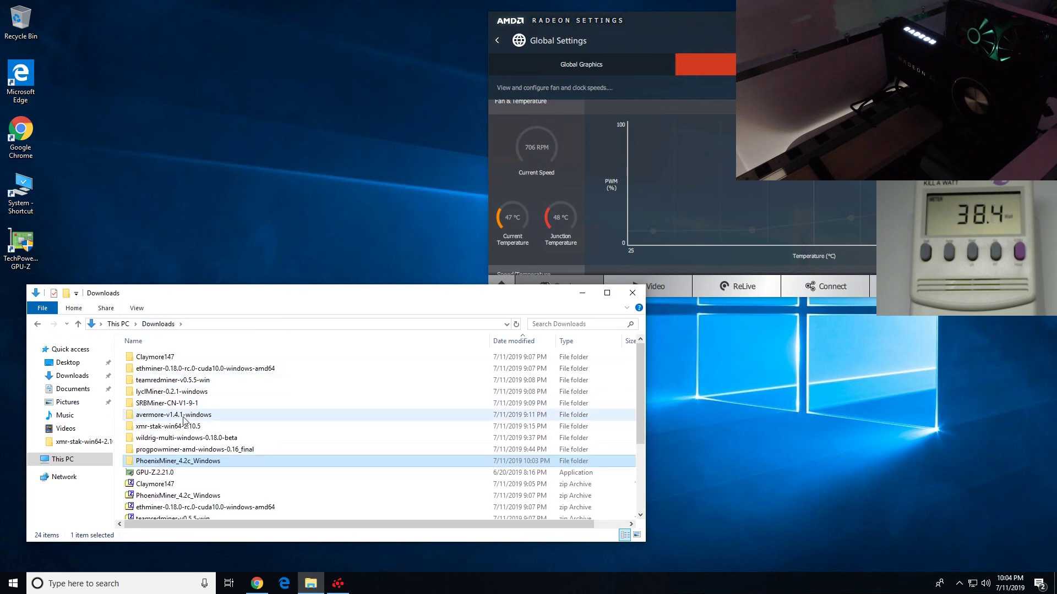
{"action": "left_click", "coordinate": [167, 403]}
{"action": "left_click", "coordinate": [164, 427]}
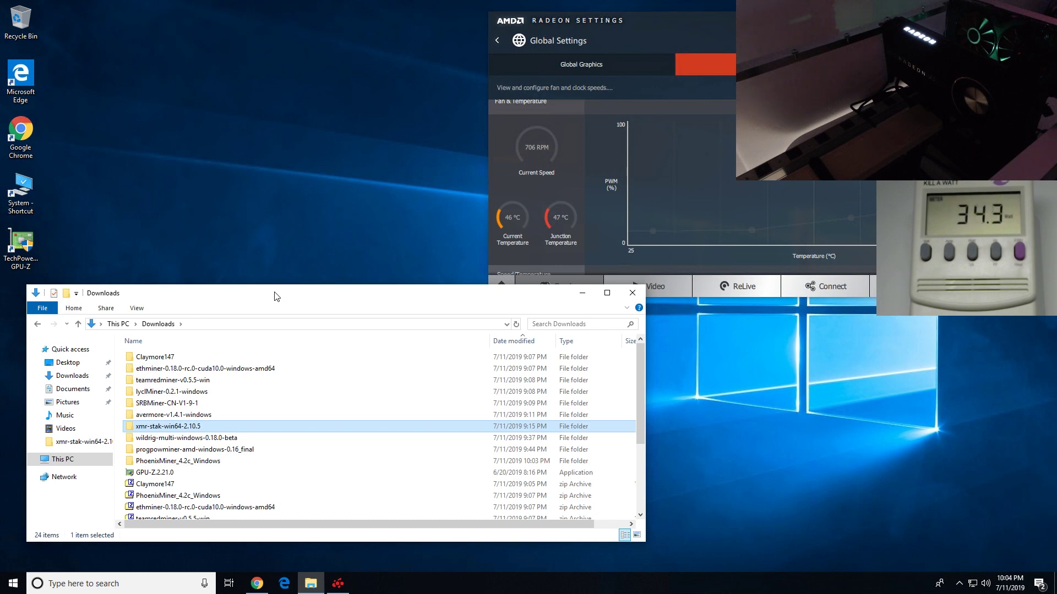
In Chrome, review the Claymore's Dual Ethereum miner thread on Bitcointalk, including the latest version's release notes, and return to the desktop.
{"action": "left_click", "coordinate": [256, 584]}
{"action": "left_click", "coordinate": [146, 11]}
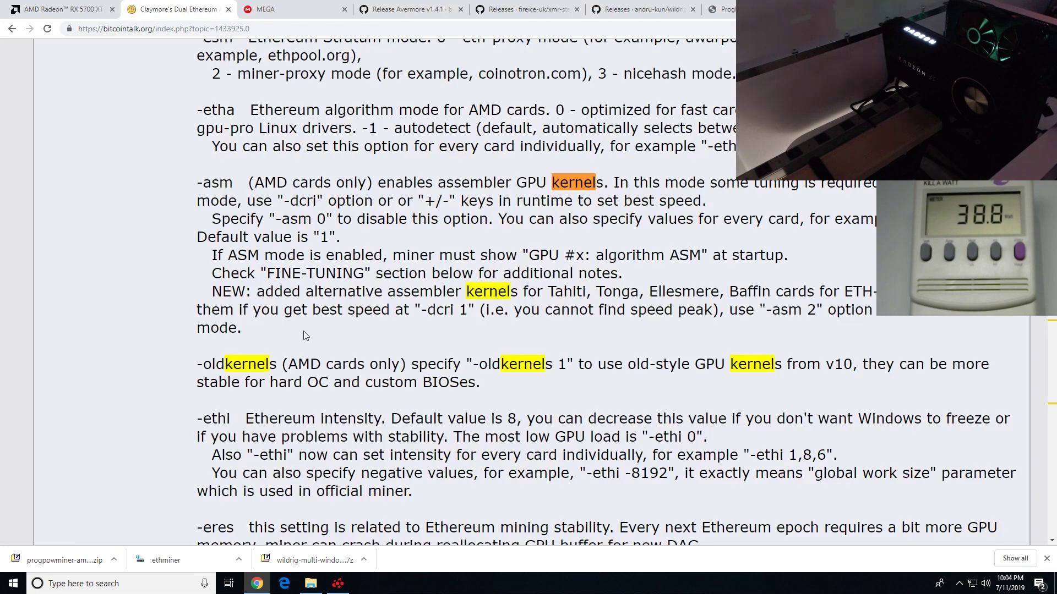
{"action": "scroll", "coordinate": [333, 336], "scroll_direction": "up", "scroll_amount": 8}
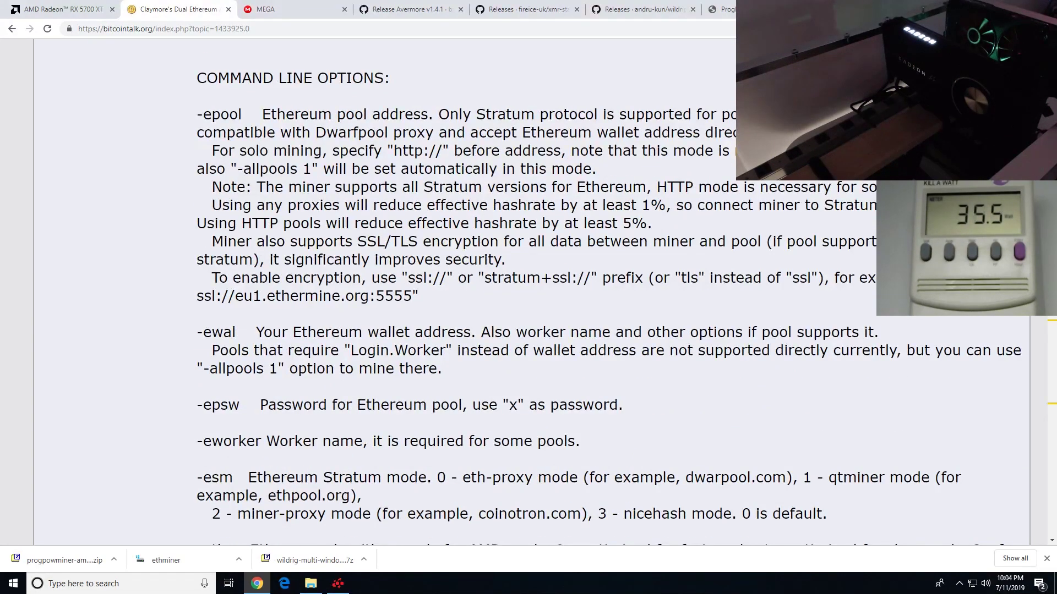
{"action": "scroll", "coordinate": [554, 293], "scroll_direction": "up", "scroll_amount": 15}
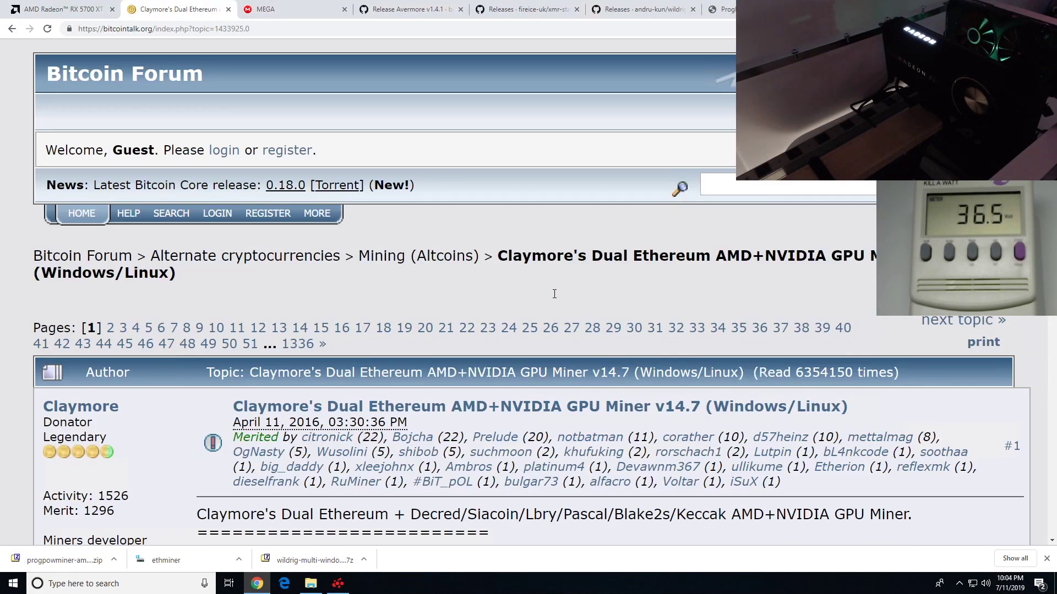
{"action": "scroll", "coordinate": [552, 293], "scroll_direction": "down", "scroll_amount": 7}
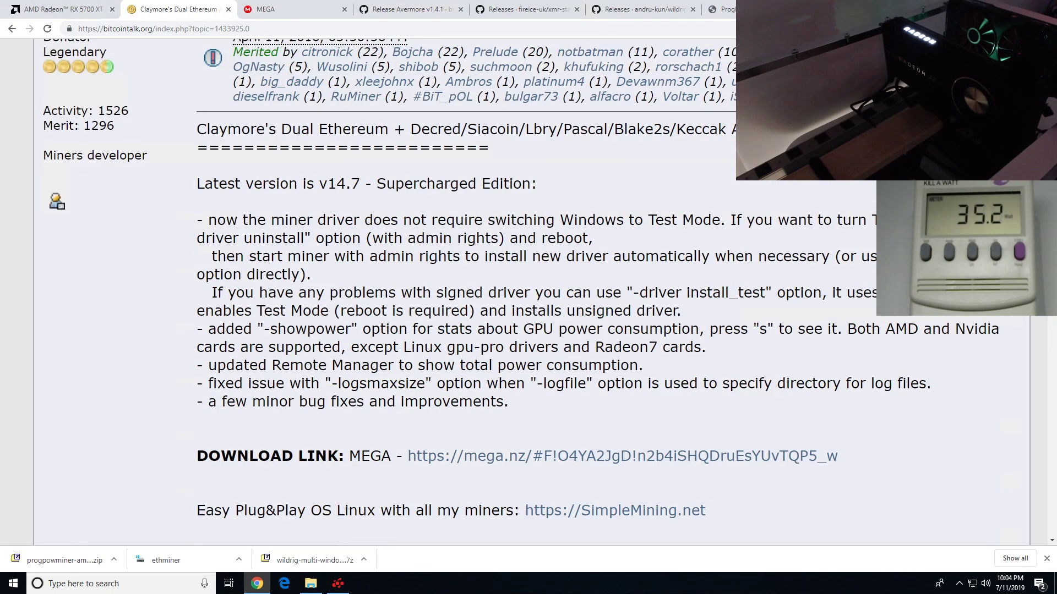
{"action": "left_click", "coordinate": [994, 8]}
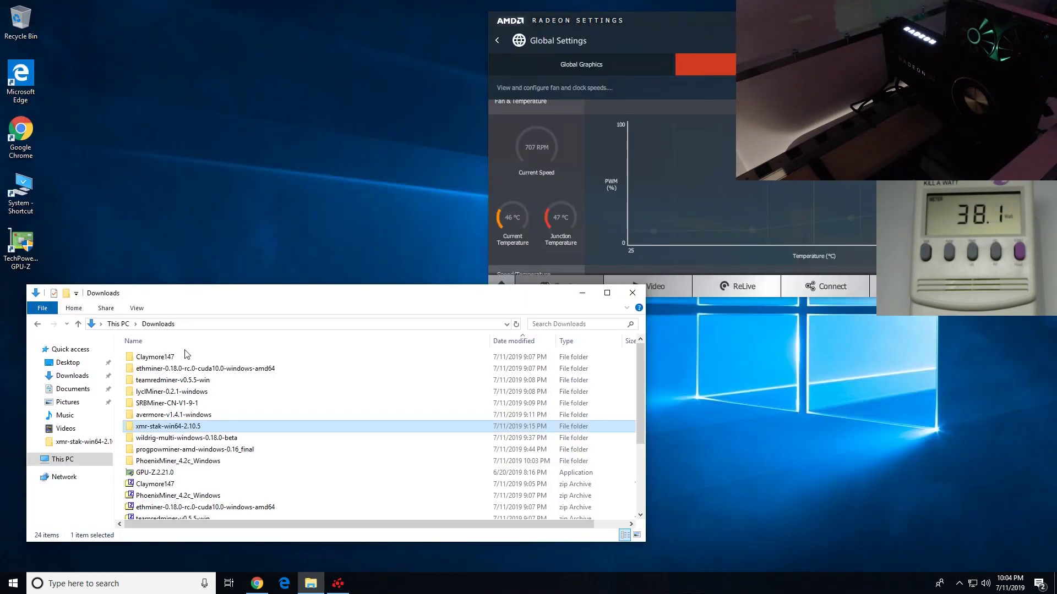
{"action": "left_click", "coordinate": [257, 584]}
{"action": "scroll", "coordinate": [428, 294], "scroll_direction": "up", "scroll_amount": 3}
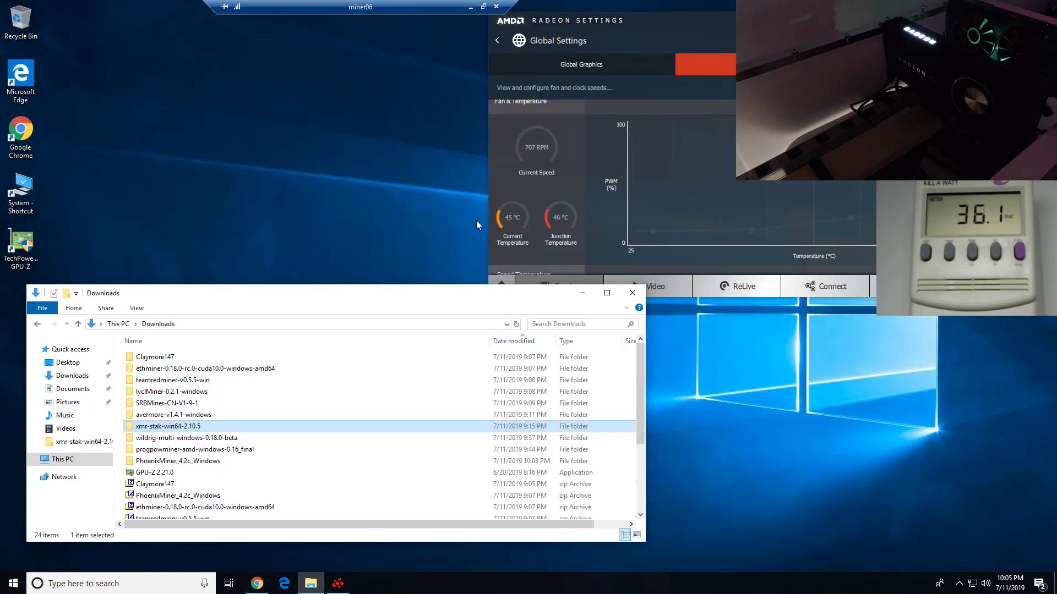
Switch to Radeon Settings and view the Speed/Temperature and Power Limit controls in Global Settings.
{"action": "left_click", "coordinate": [668, 35]}
{"action": "scroll", "coordinate": [729, 141], "scroll_direction": "down", "scroll_amount": 3}
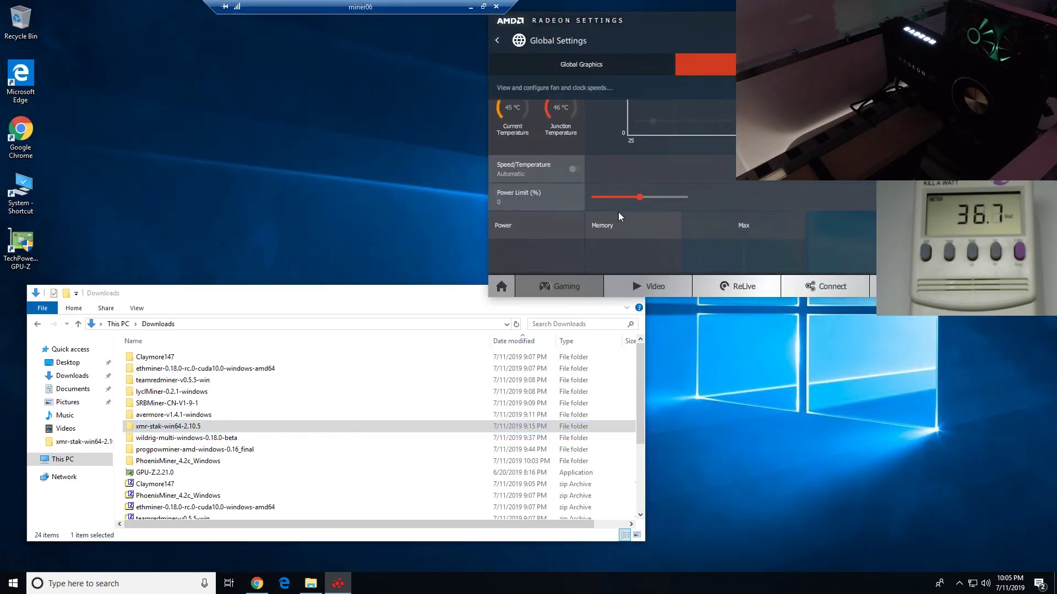